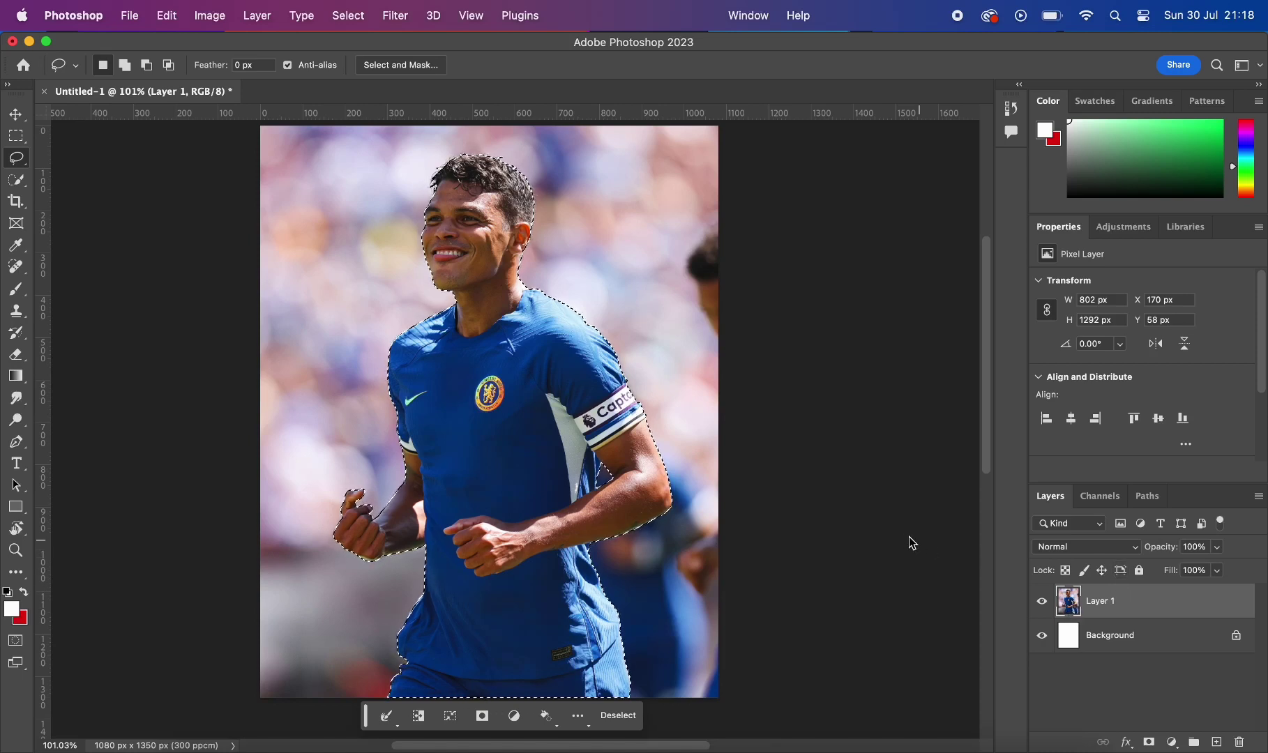
Step: Copy the lasso-selected player onto a new layer and hide the original to check the cut-out
key("super+j")
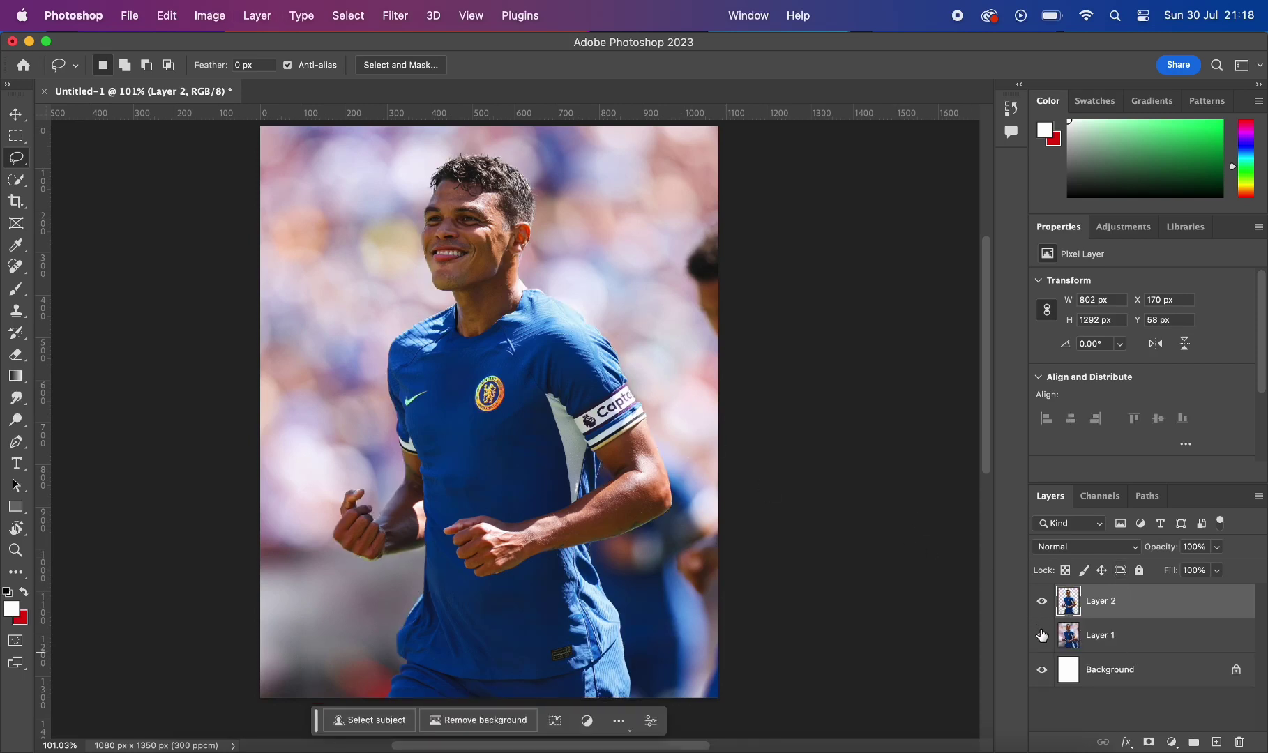
left_click(1042, 637)
Step: In Camera Raw, set Texture +17 and Clarity +40, and raise highlights, shadows, whites and saturation
left_click(395, 16)
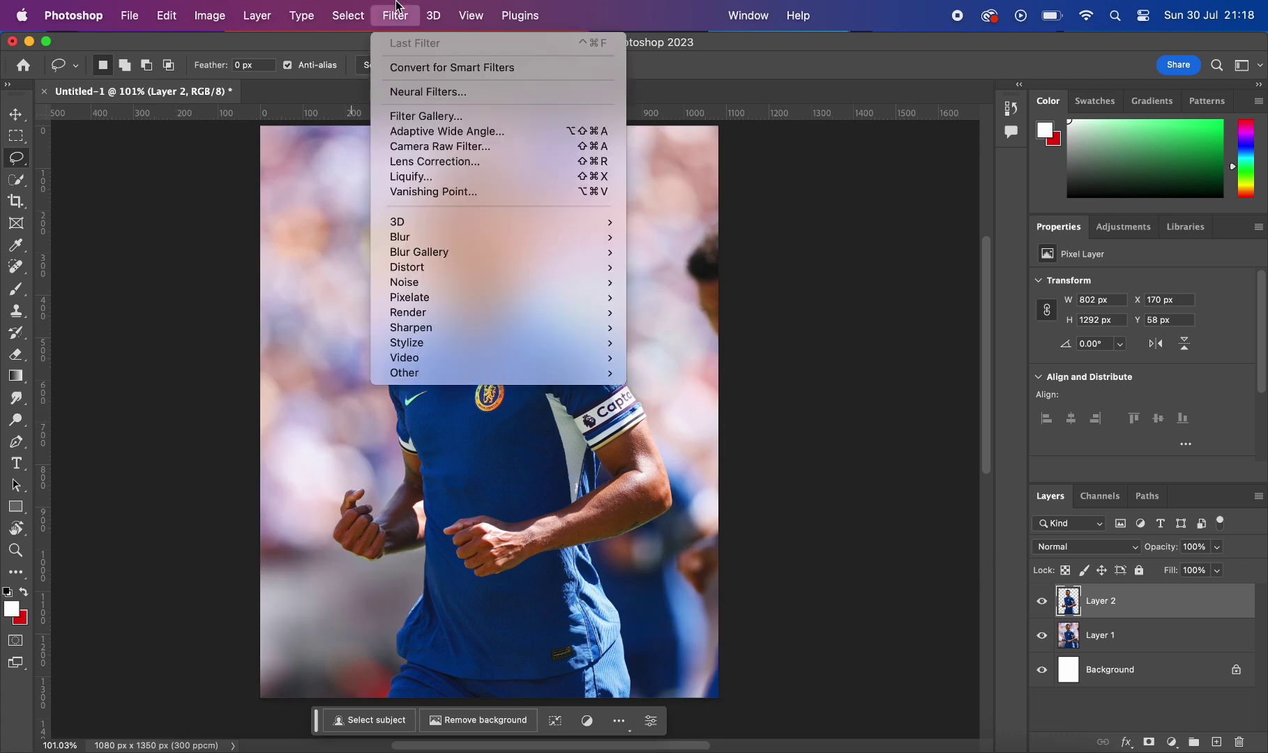
left_click(407, 148)
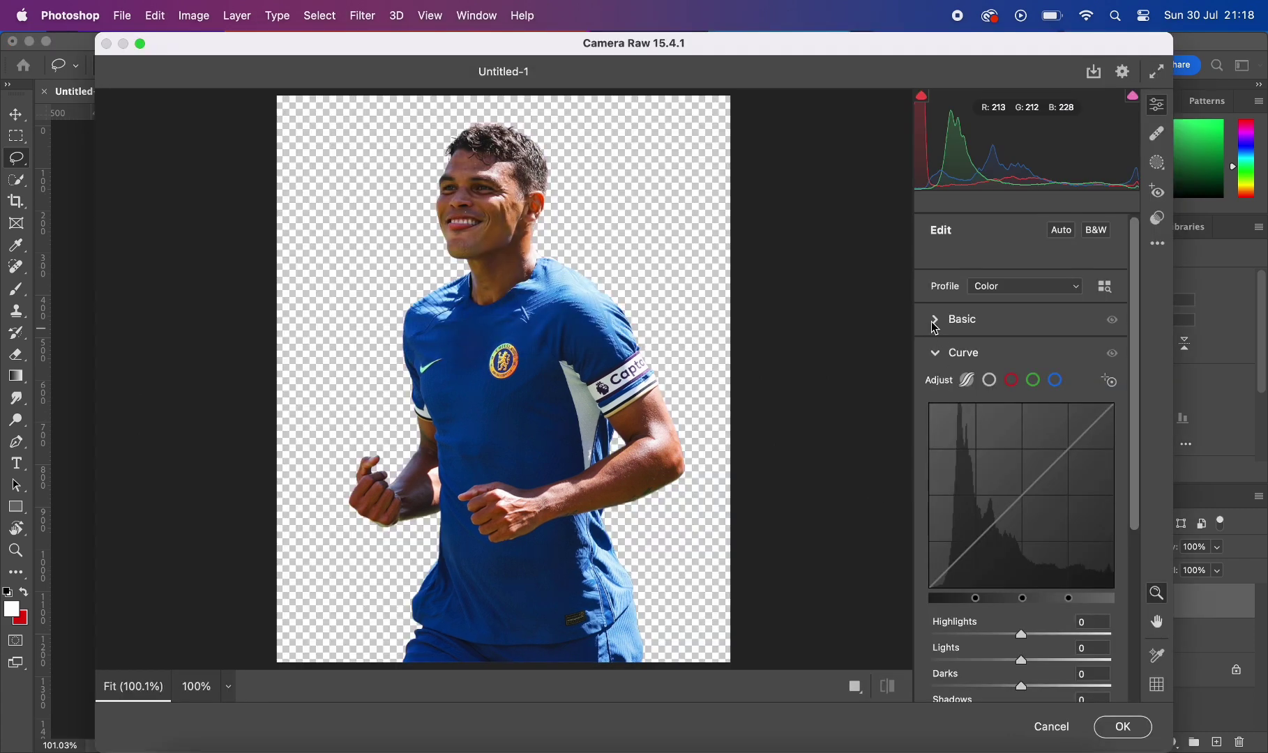
left_click(935, 320)
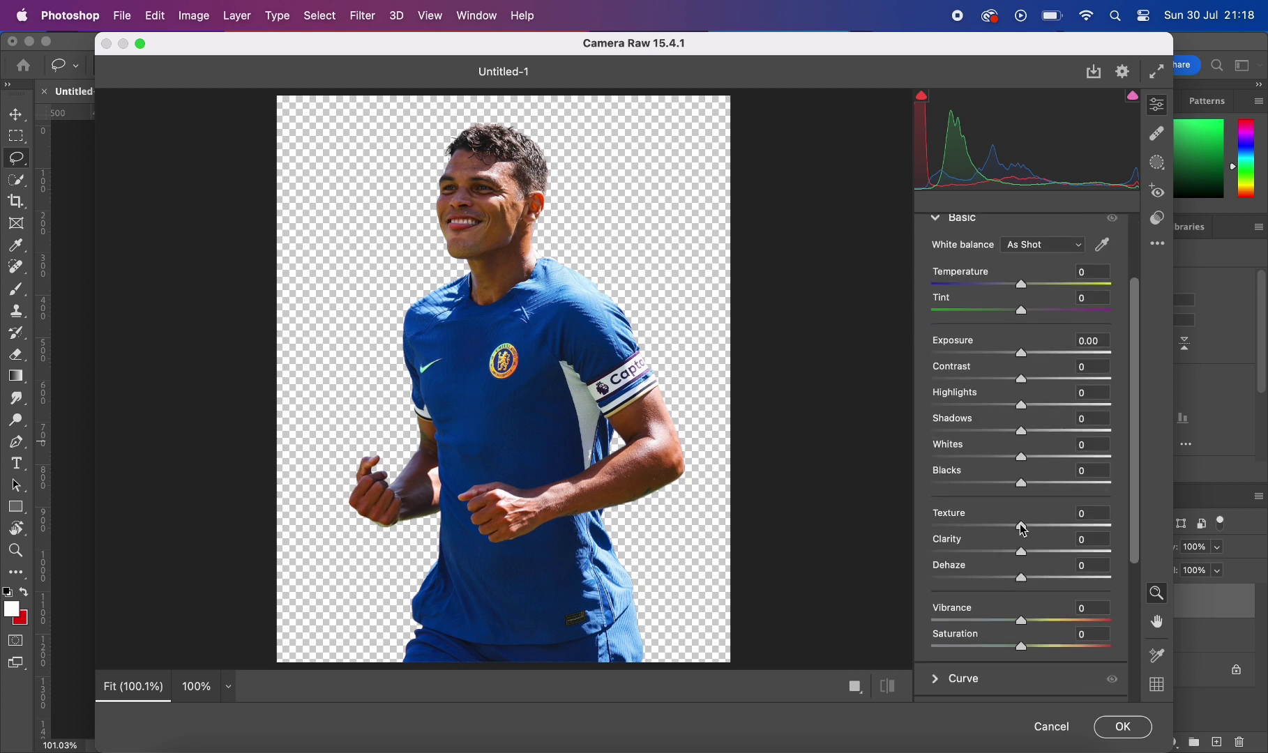
left_click_drag(1039, 526, 1059, 551)
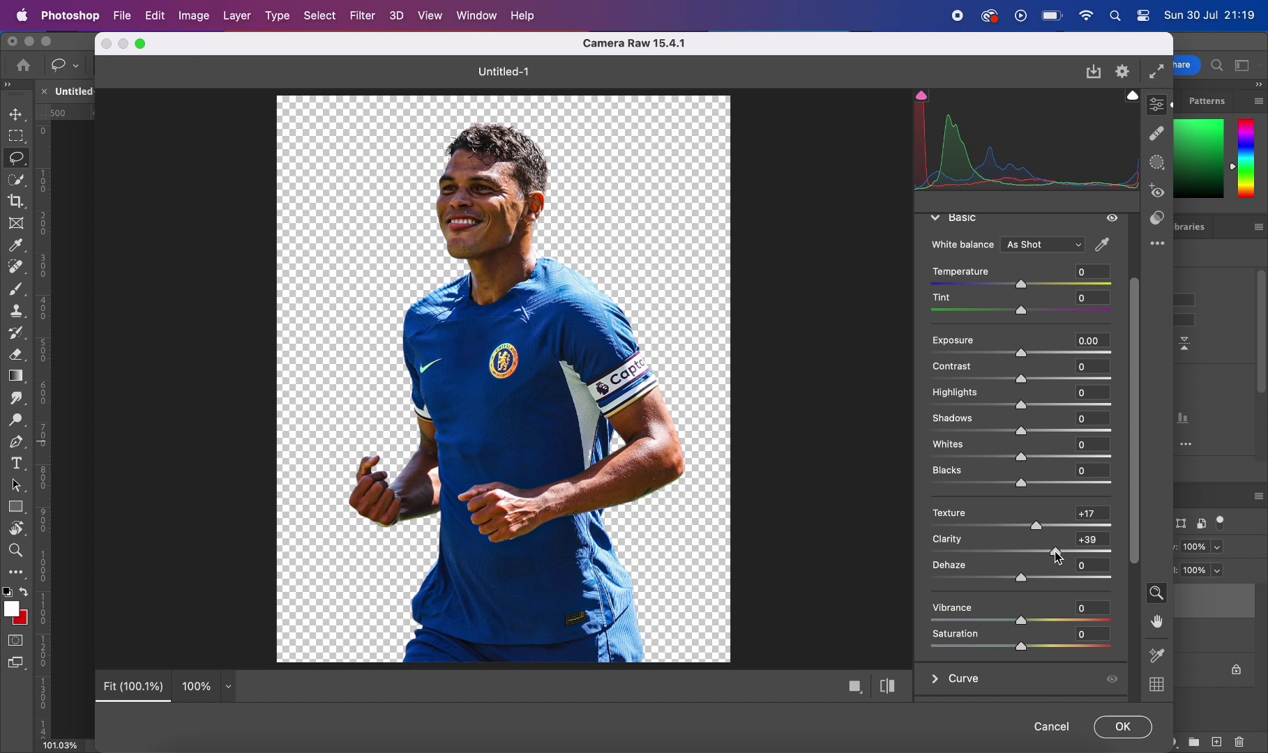
left_click_drag(1023, 459, 1039, 433)
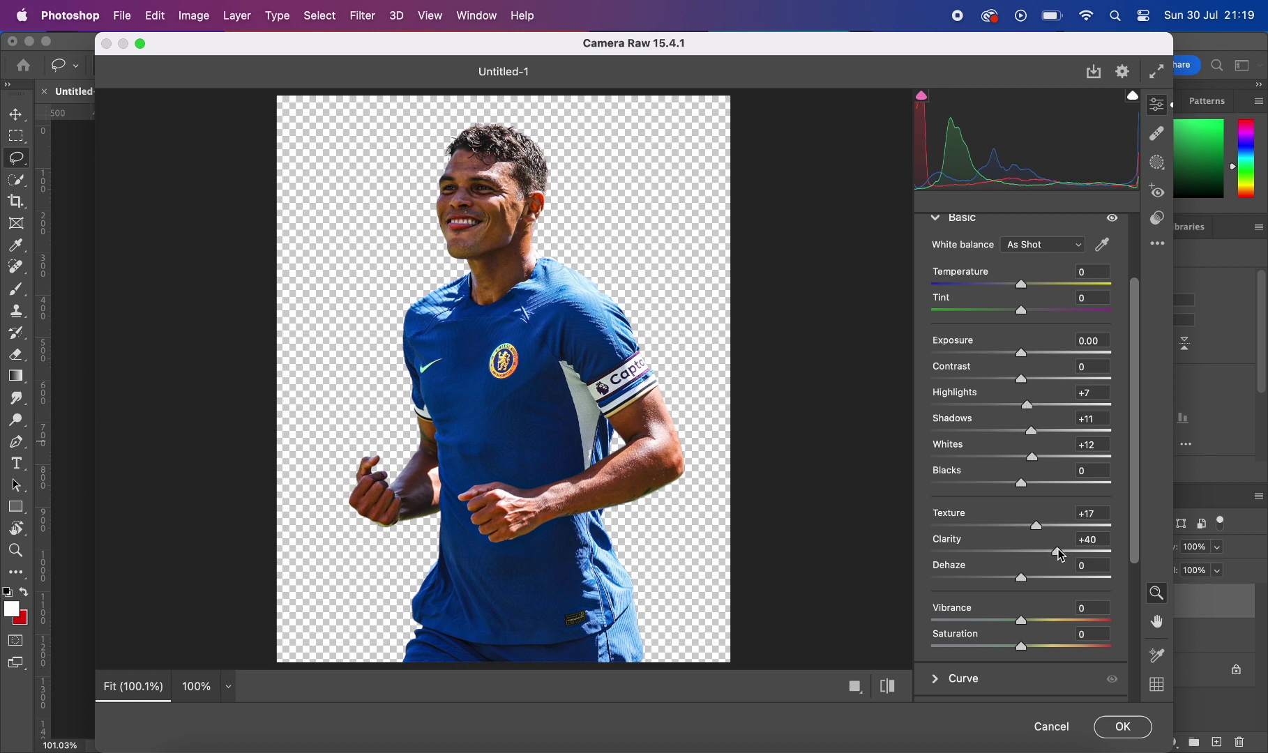
scroll(1050, 593, "down", 2)
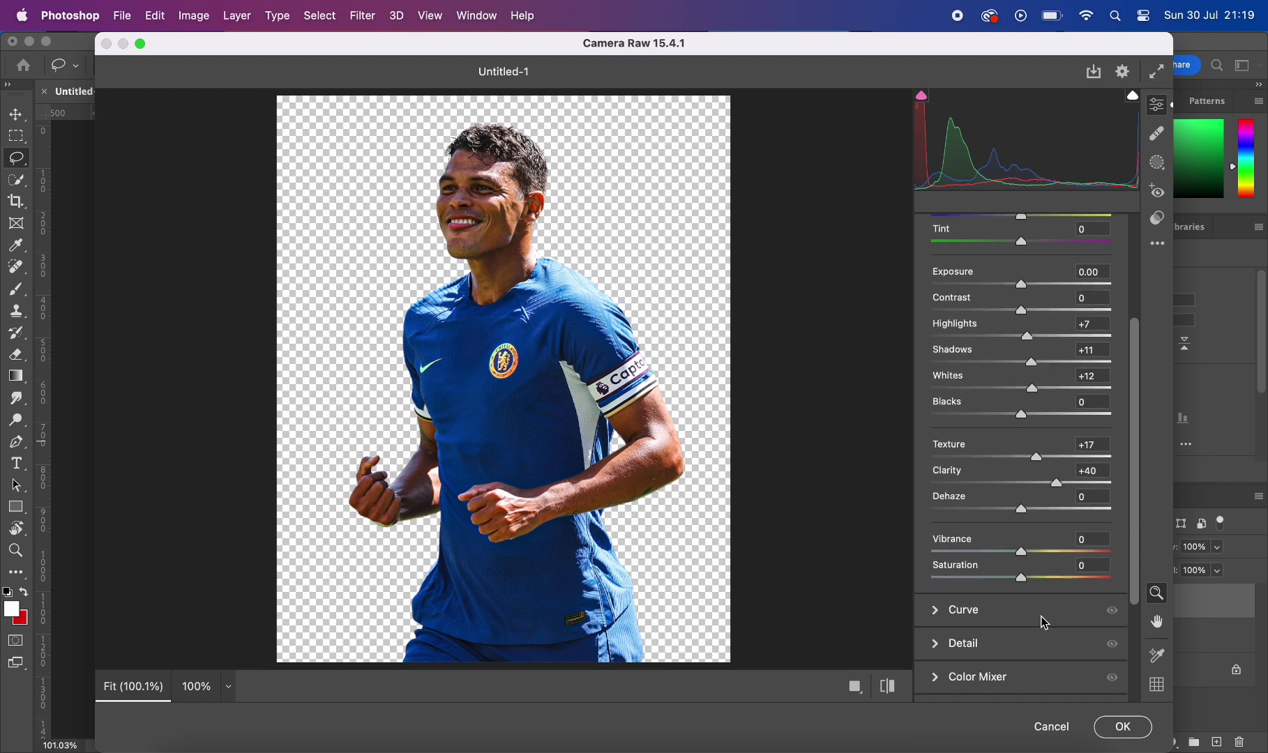
left_click_drag(1023, 576, 1033, 578)
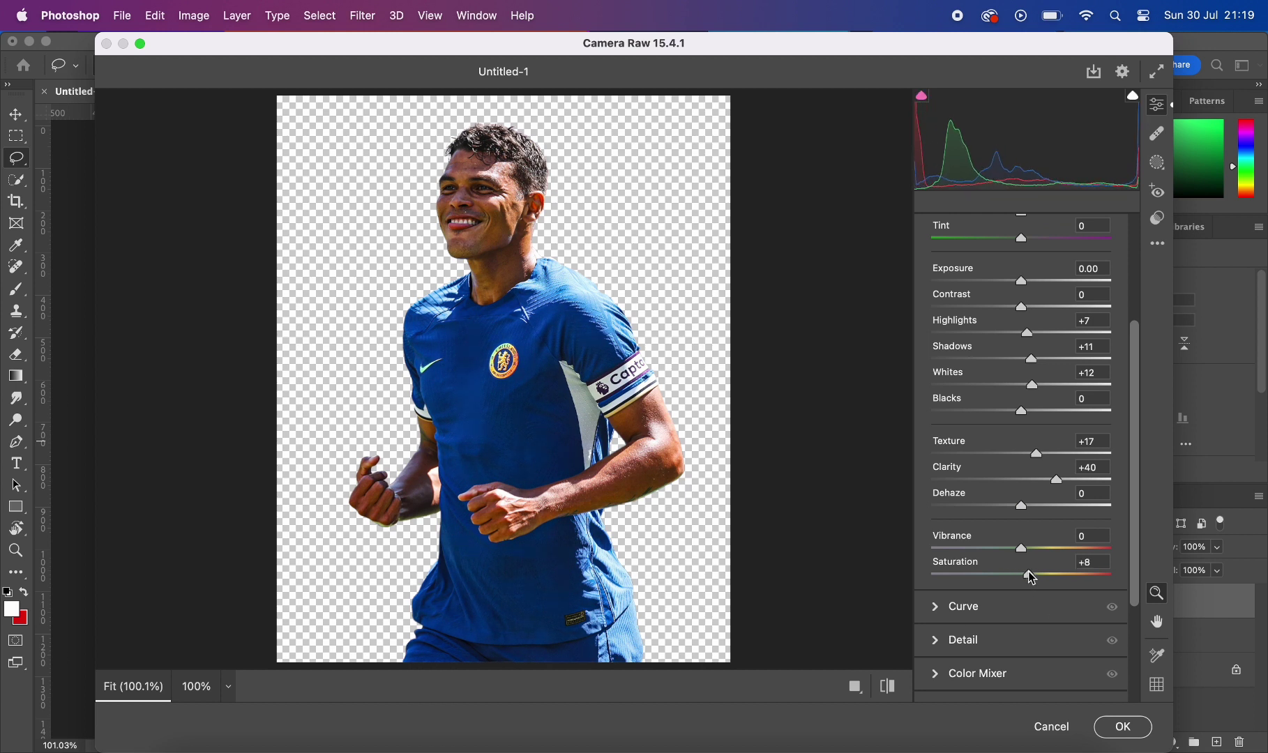
scroll(1025, 572, "down", 2)
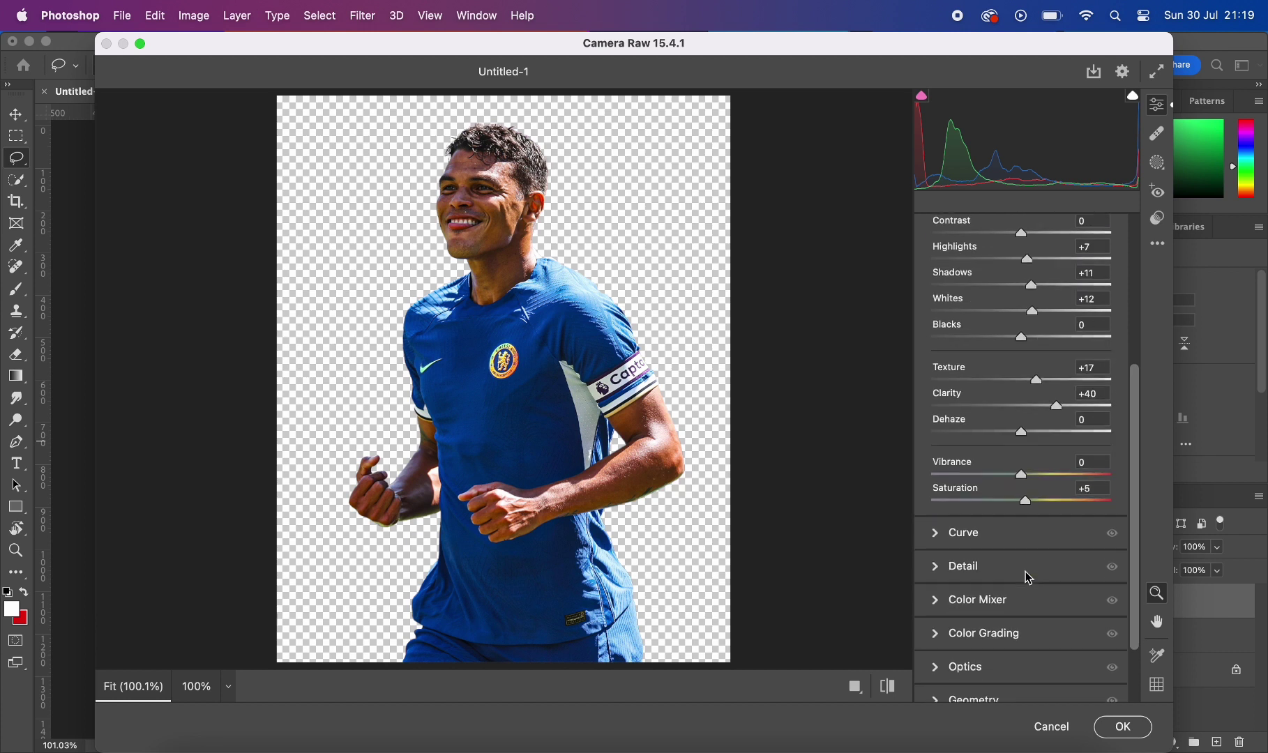
Step: Set tone-curve Lights to +20 and Darks slightly negative, then apply the Camera Raw grade
left_click(961, 532)
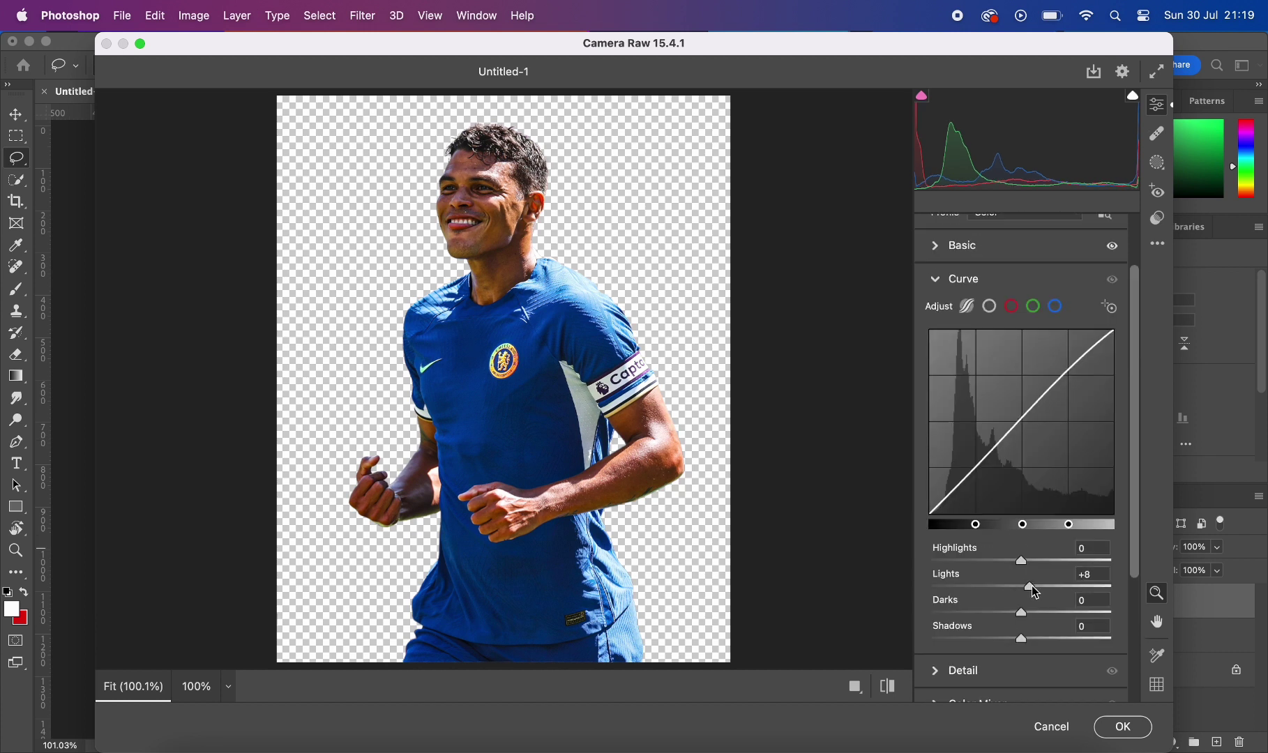
left_click_drag(1032, 586, 1042, 586)
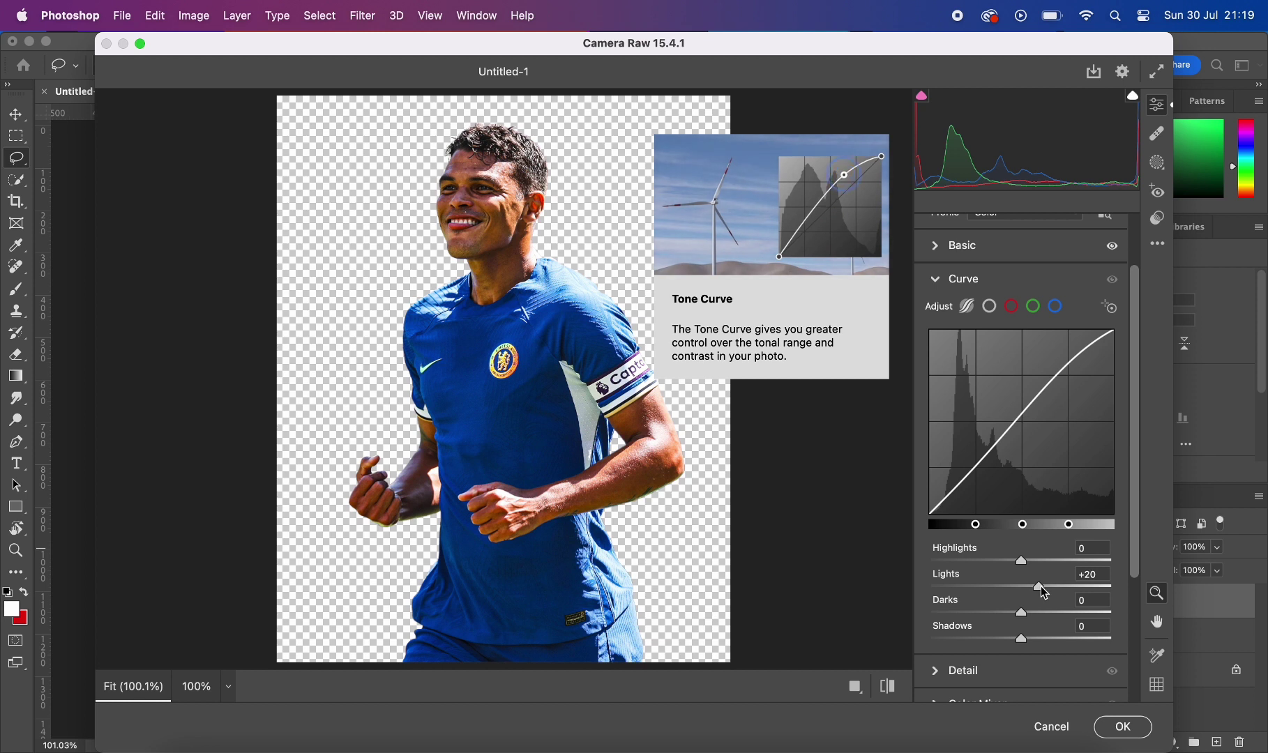
scroll(1040, 585, "down", 2)
left_click_drag(1021, 566, 1035, 567)
double_click(1033, 567)
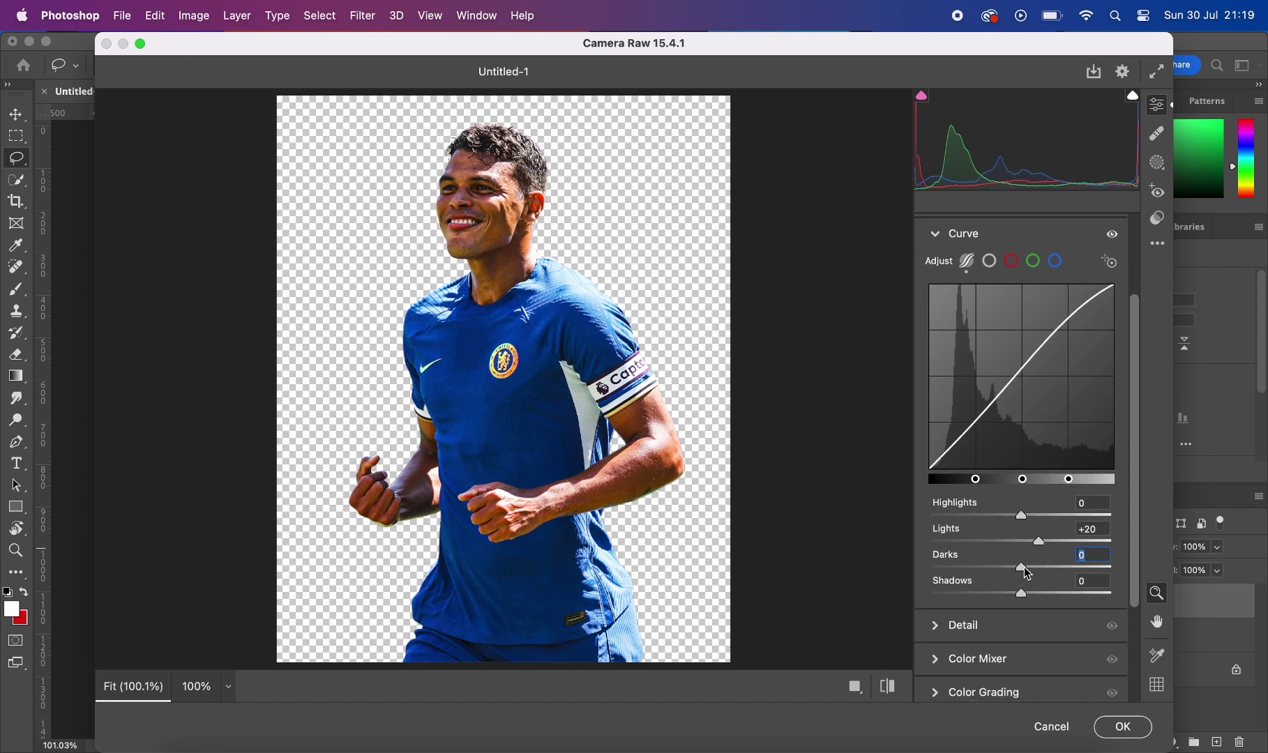
left_click_drag(1022, 566, 1017, 569)
scroll(1021, 588, "down", 2)
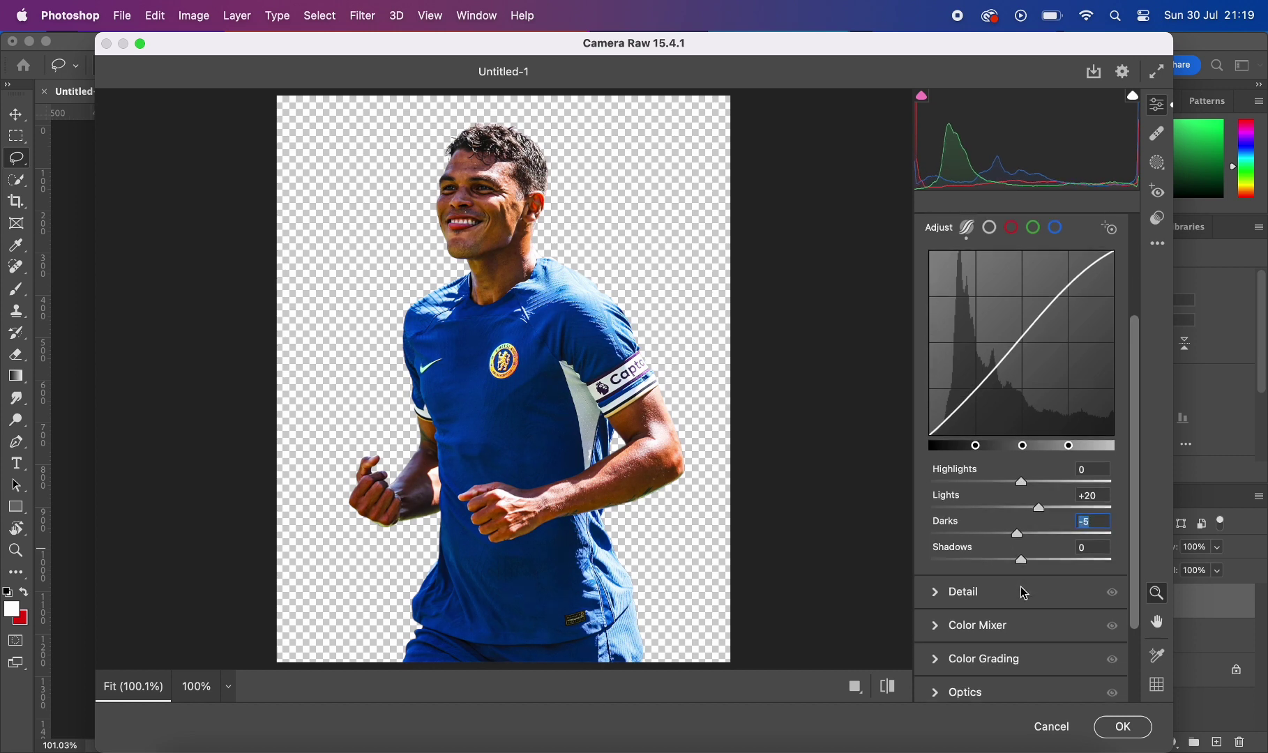
left_click(1121, 729)
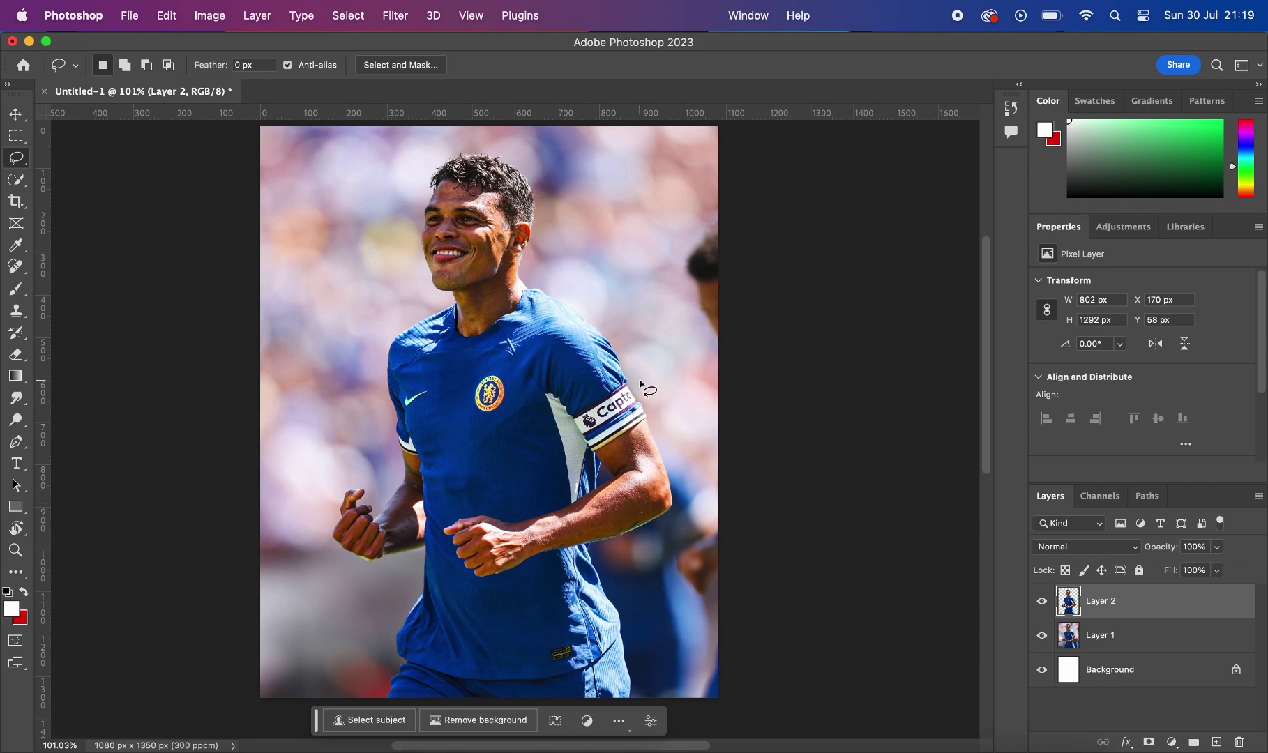
Step: Apply Shadows/Highlights to the player layer with Shadows Amount at 10%
scroll(566, 300, "up", 2)
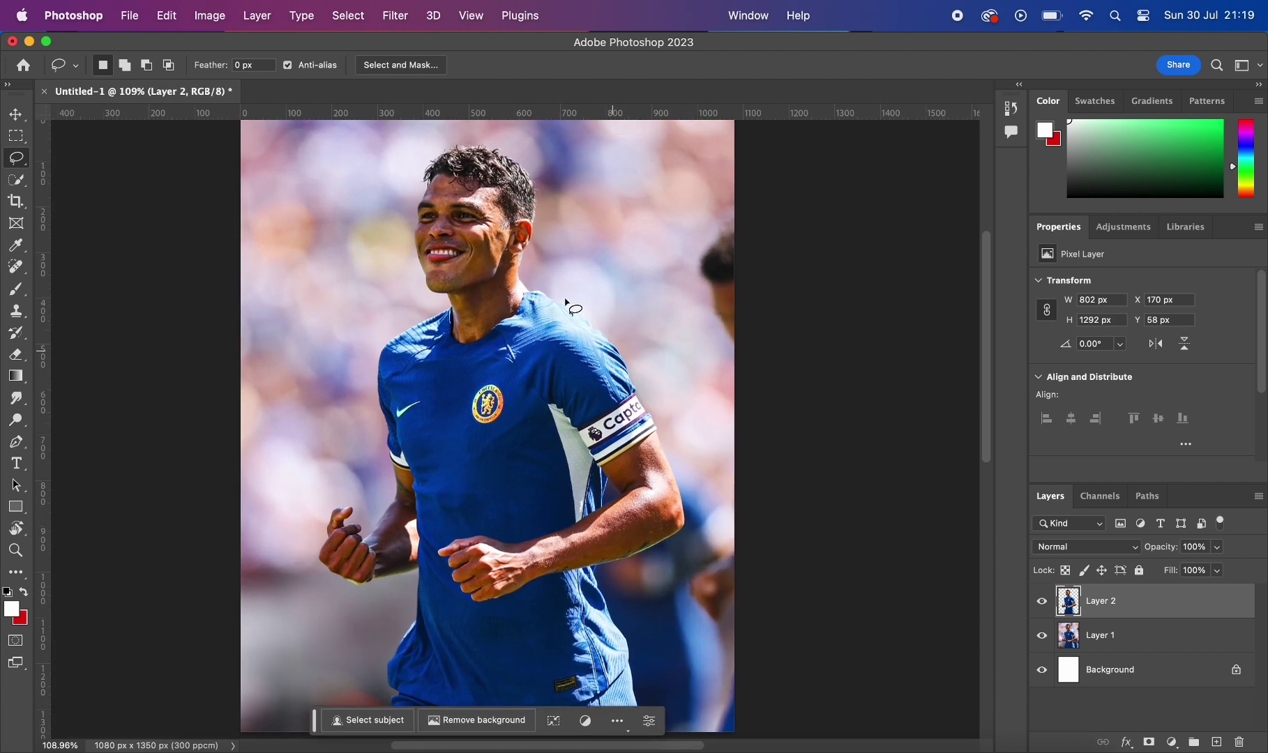
left_click(213, 15)
mouse_move(234, 67)
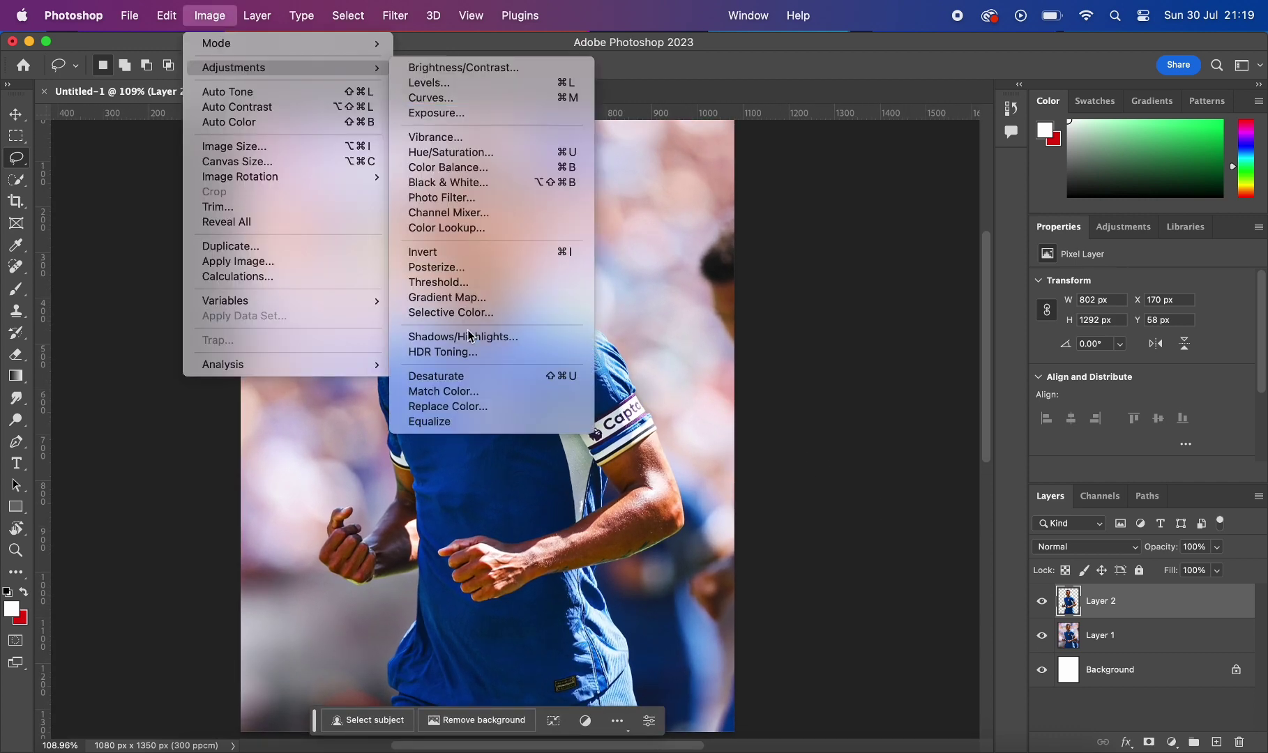
left_click(471, 337)
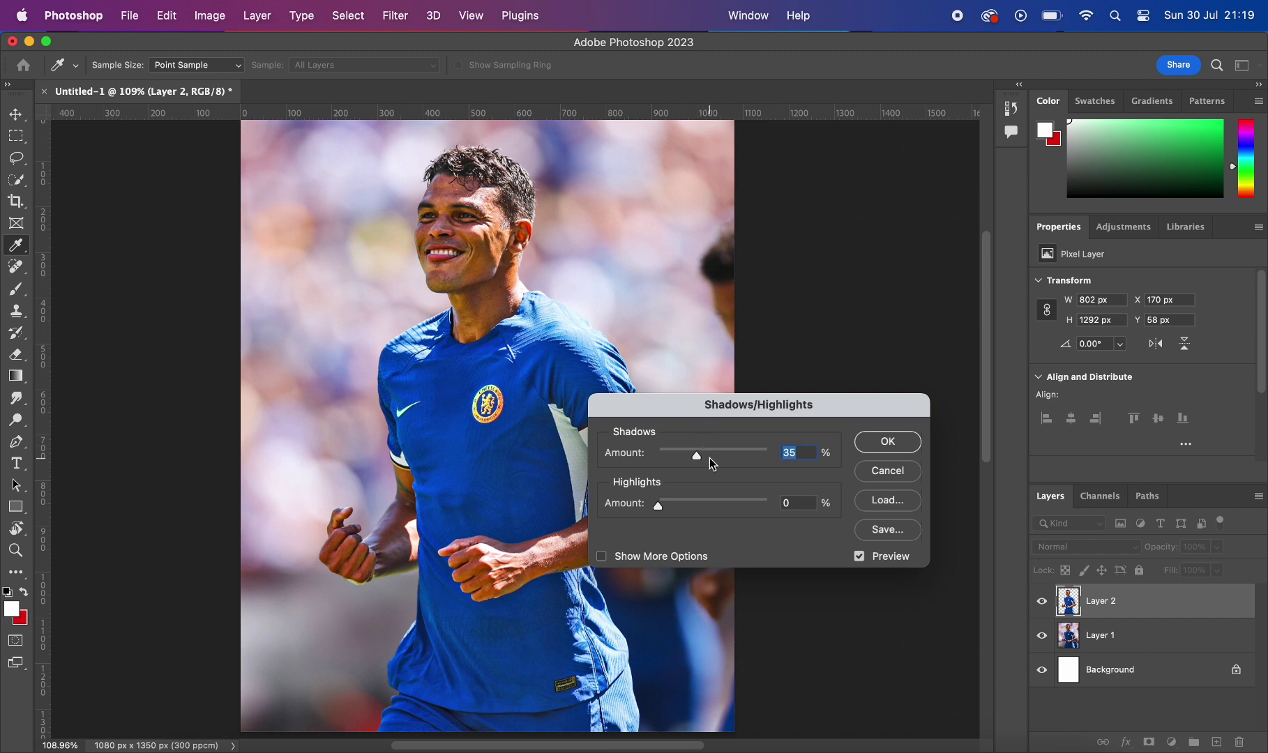
key("BackSpace")
type("0")
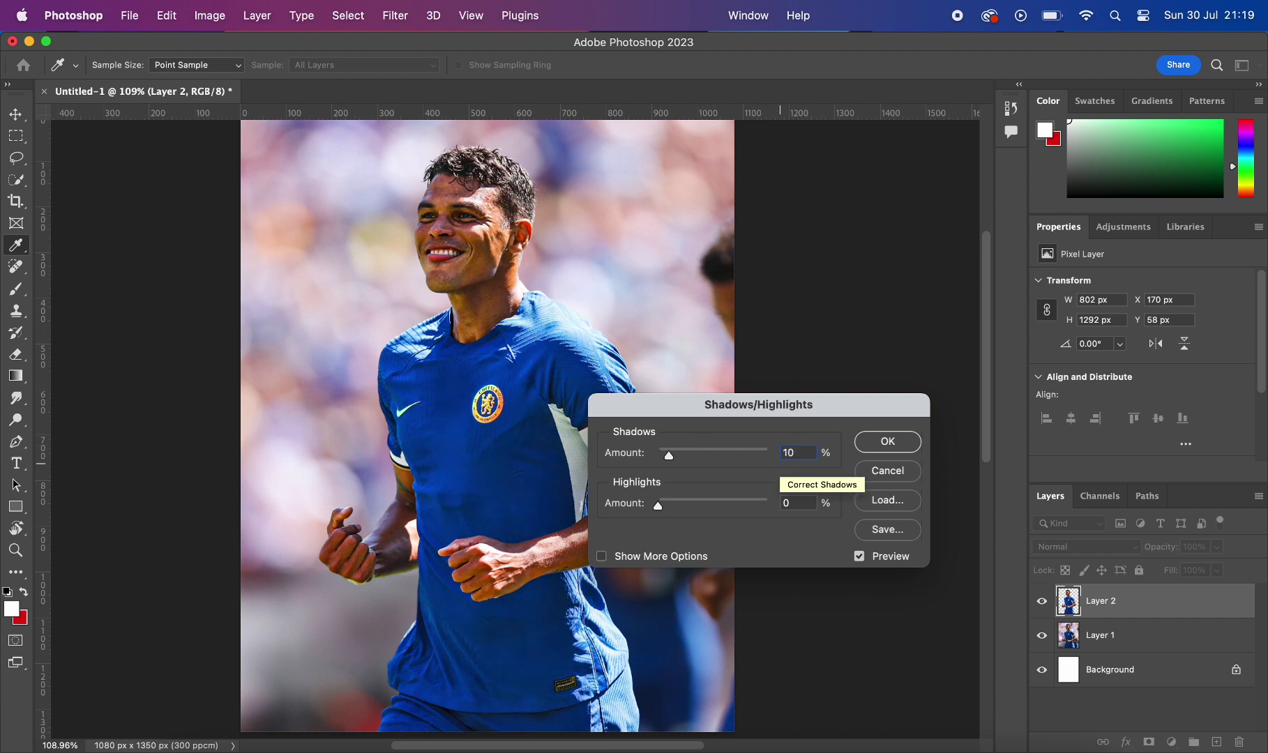
key("Return")
key("l")
scroll(791, 396, "down", 3)
Step: Compare the adjustment with undo/redo, then add an empty Layer 3 above the player
scroll(792, 395, "down", 2)
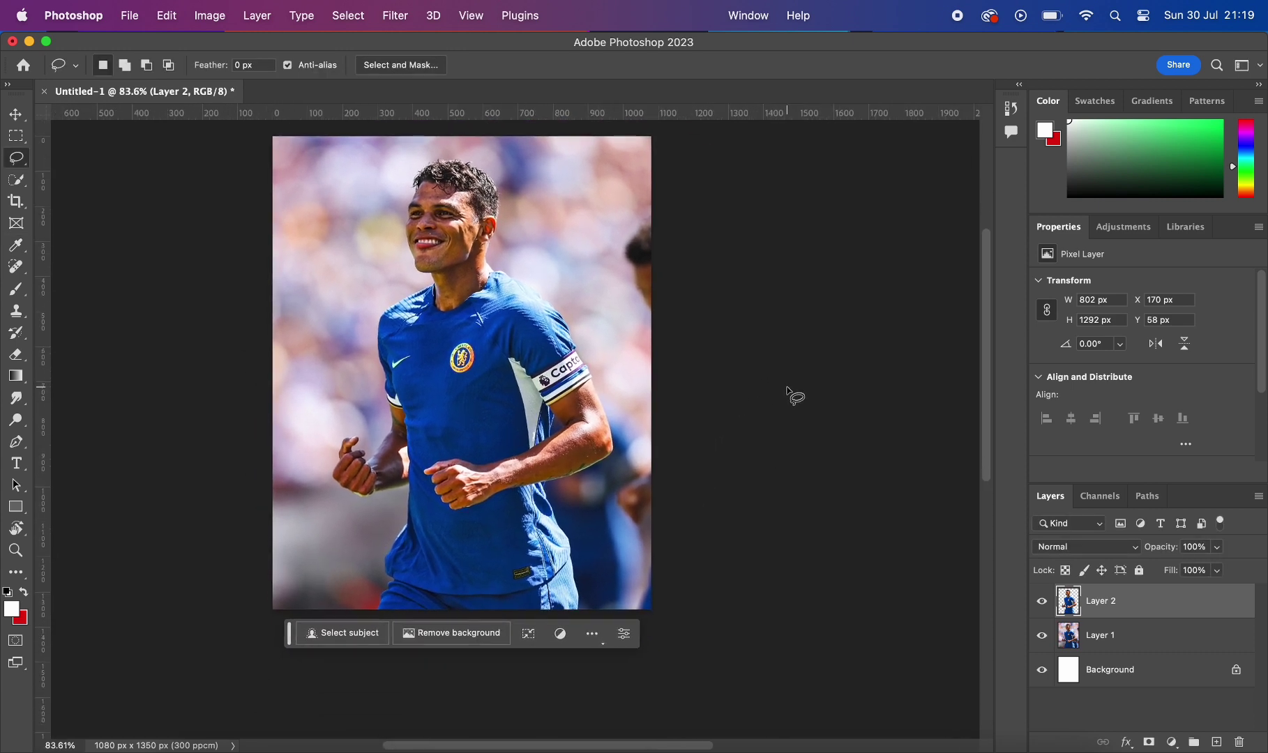
scroll(794, 394, "up", 2)
scroll(773, 387, "up", 1)
scroll(738, 390, "up", 1)
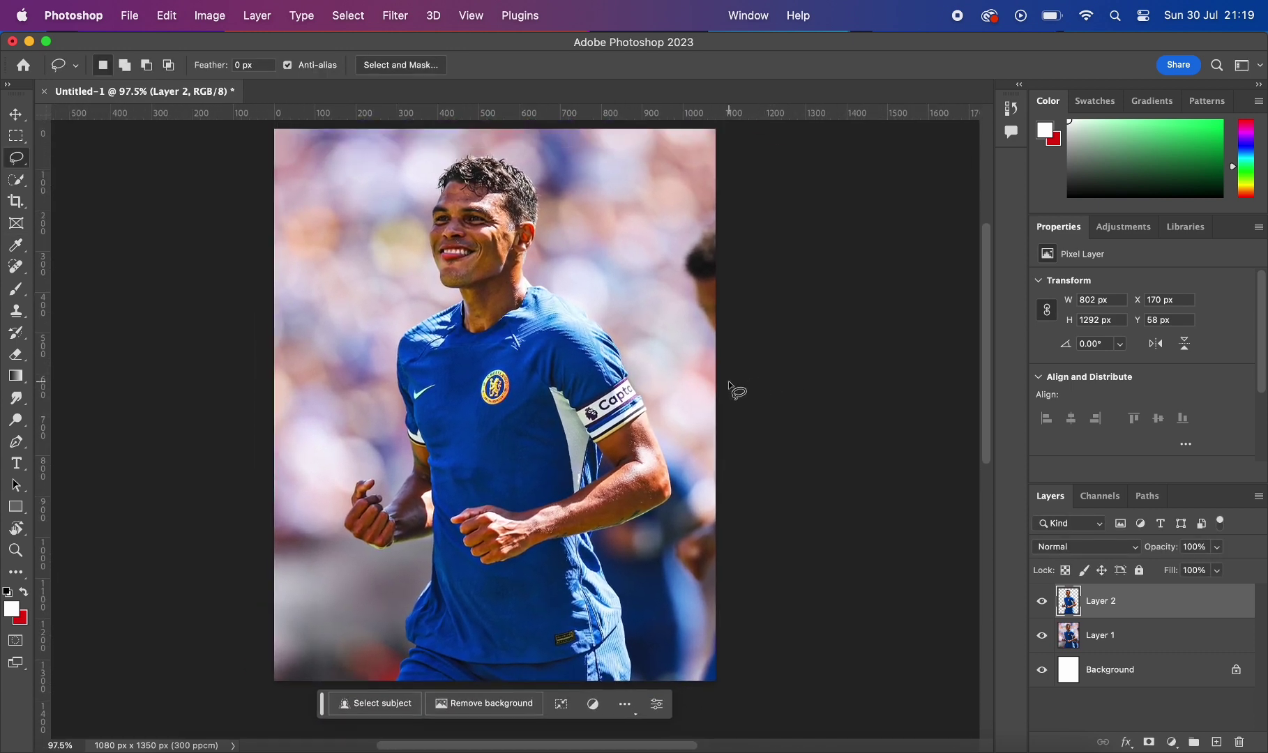
key("super+z")
key("super+shift+z")
scroll(698, 358, "down", 2)
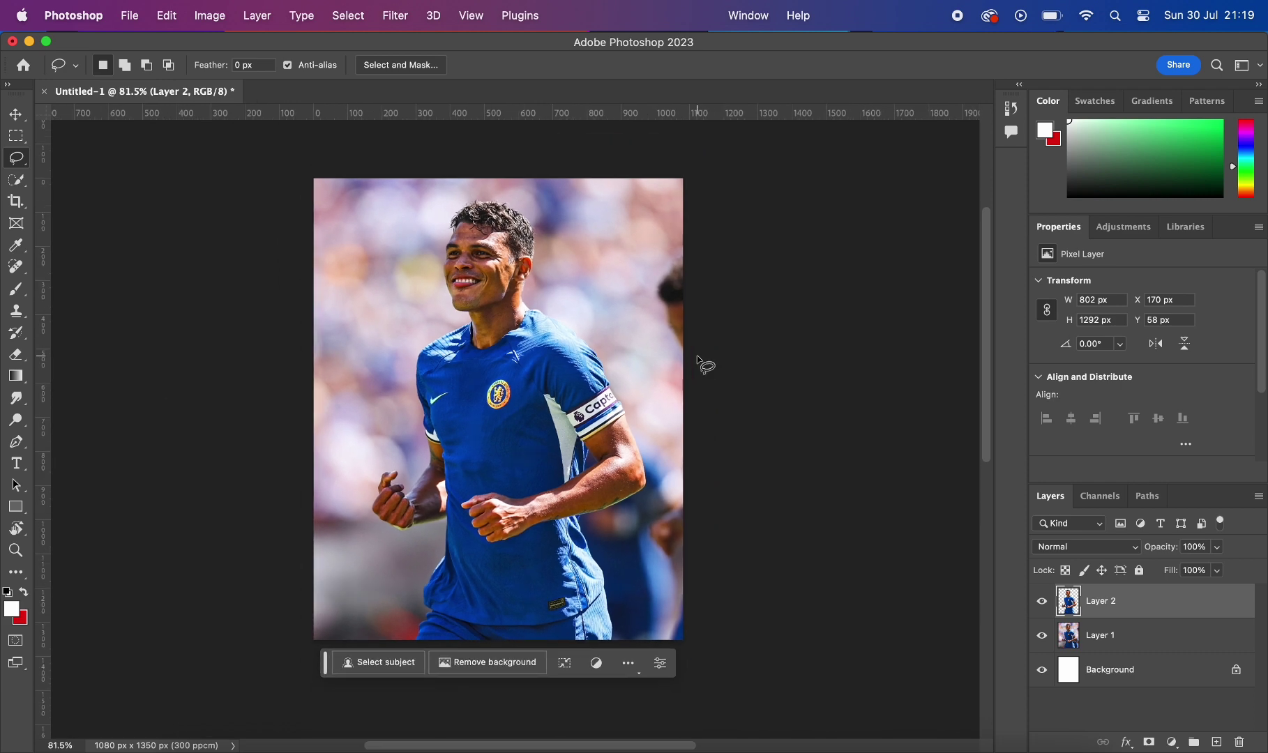
scroll(698, 358, "down", 1)
scroll(698, 358, "up", 1)
scroll(698, 358, "up", 3)
scroll(697, 358, "up", 2)
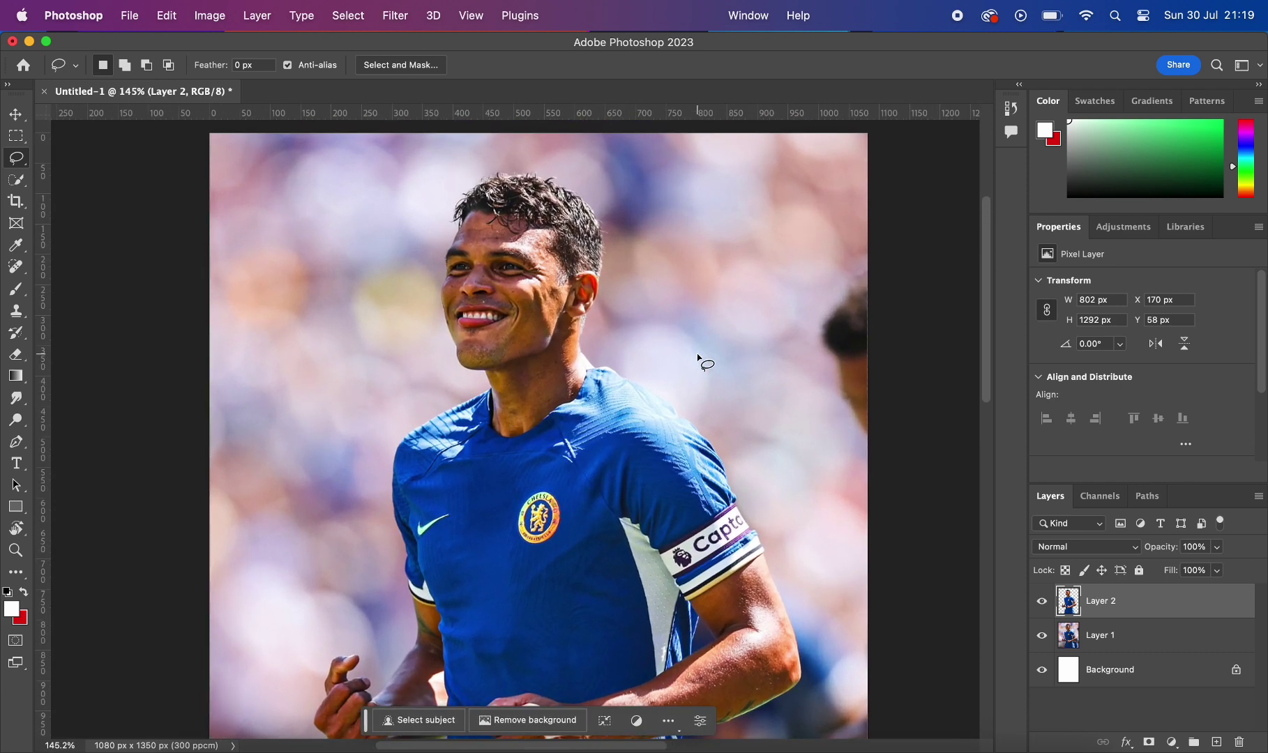
left_click(1216, 744)
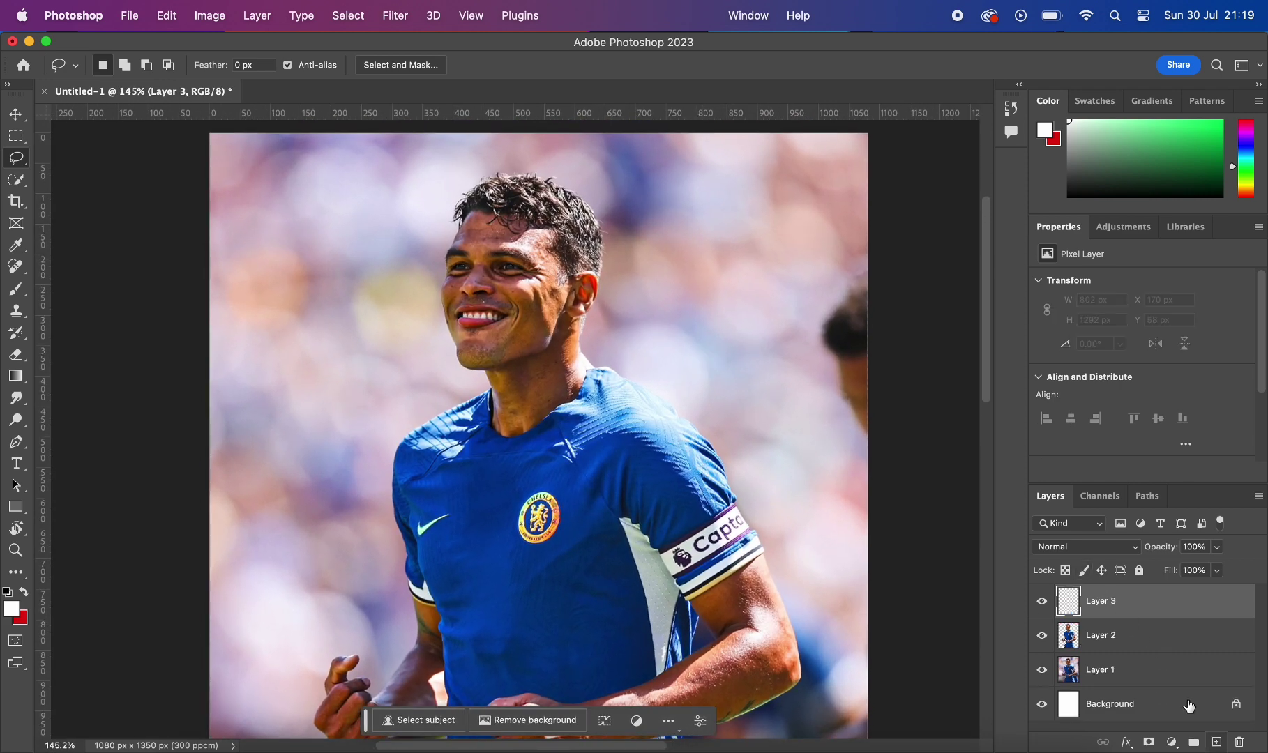
Step: Clip the new layer to the player layer and fill it with 50% Gray
left_click(1132, 618, "alt")
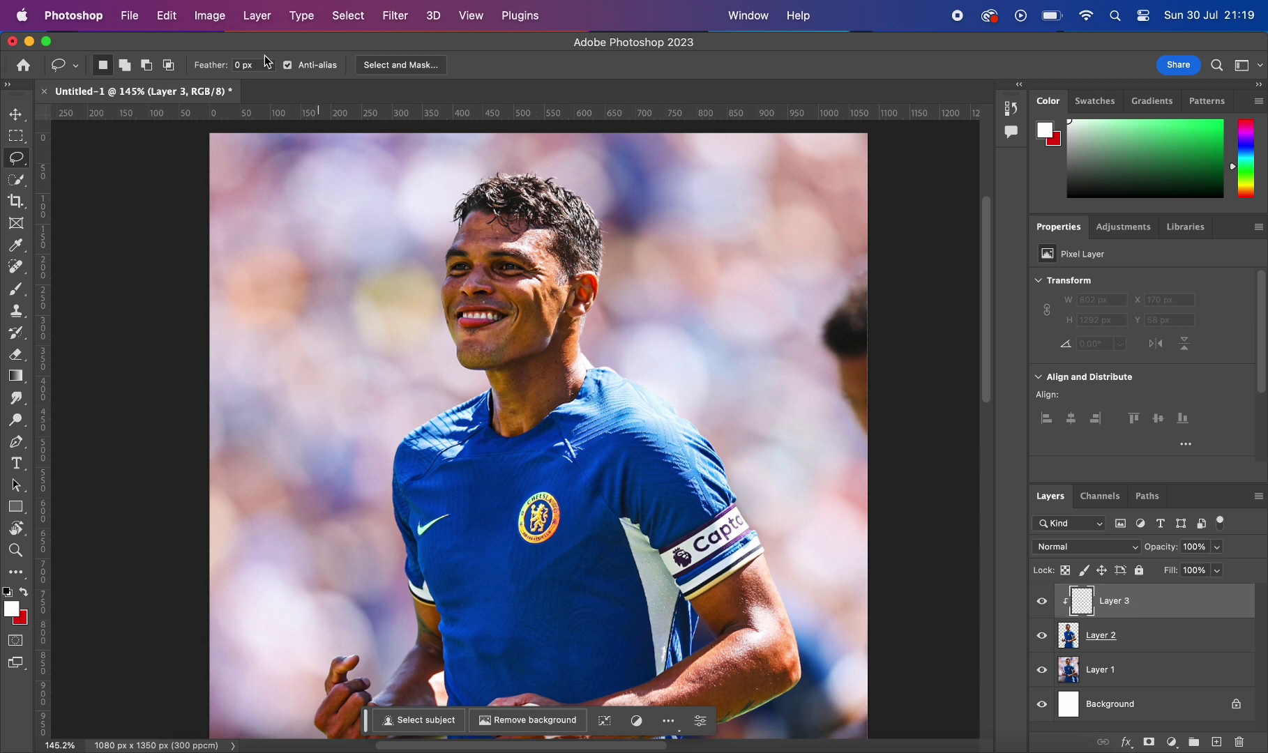
left_click(175, 10)
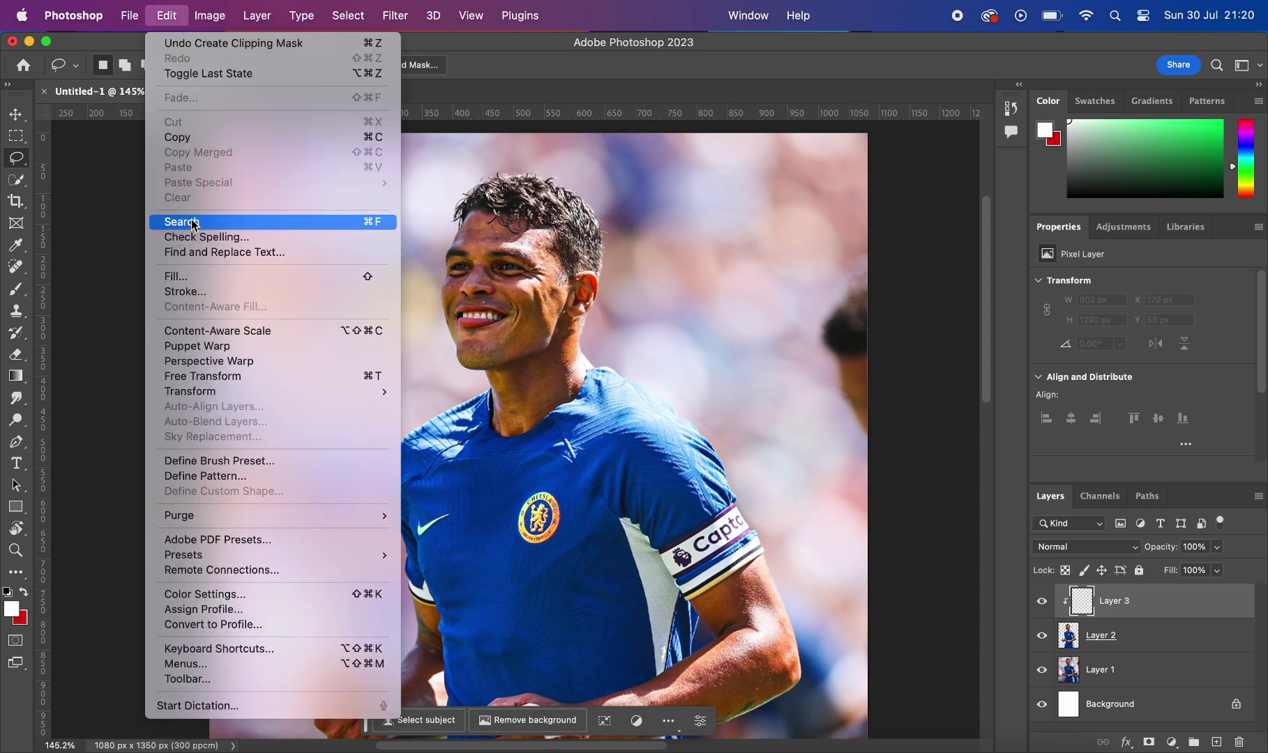
left_click(194, 272)
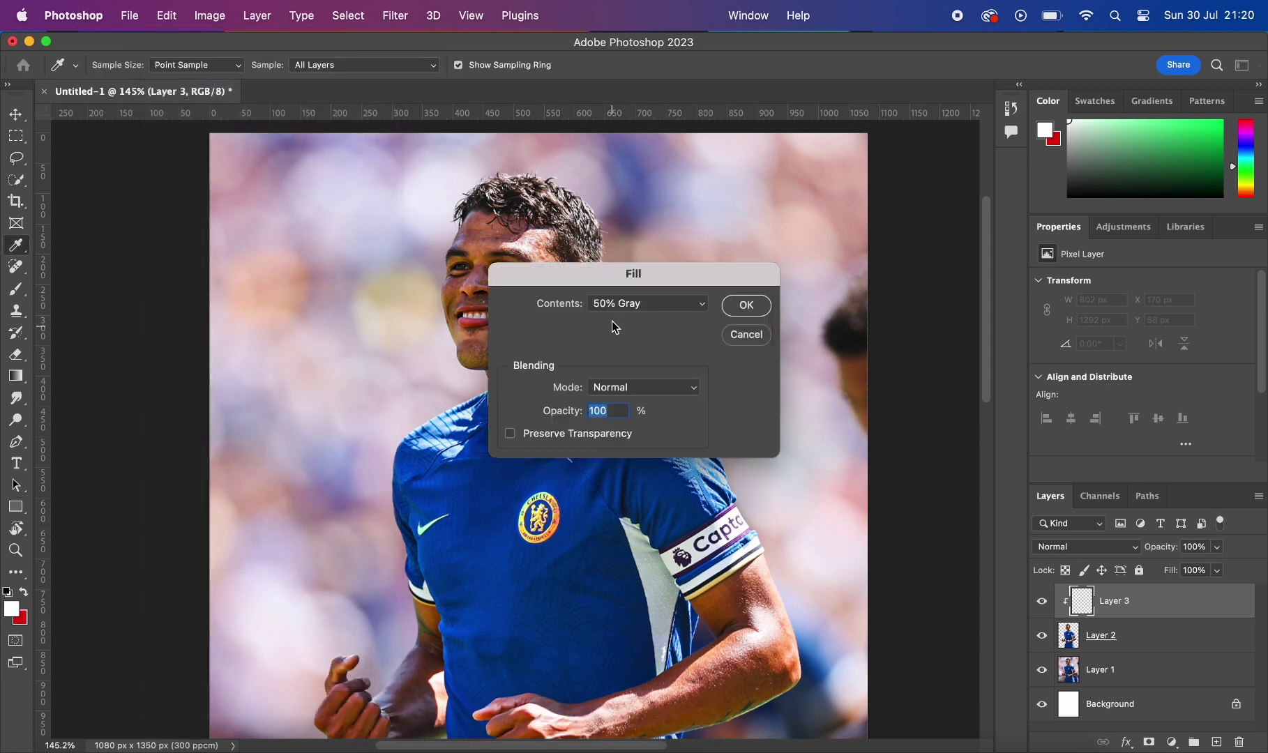
left_click(635, 304)
left_click(646, 303)
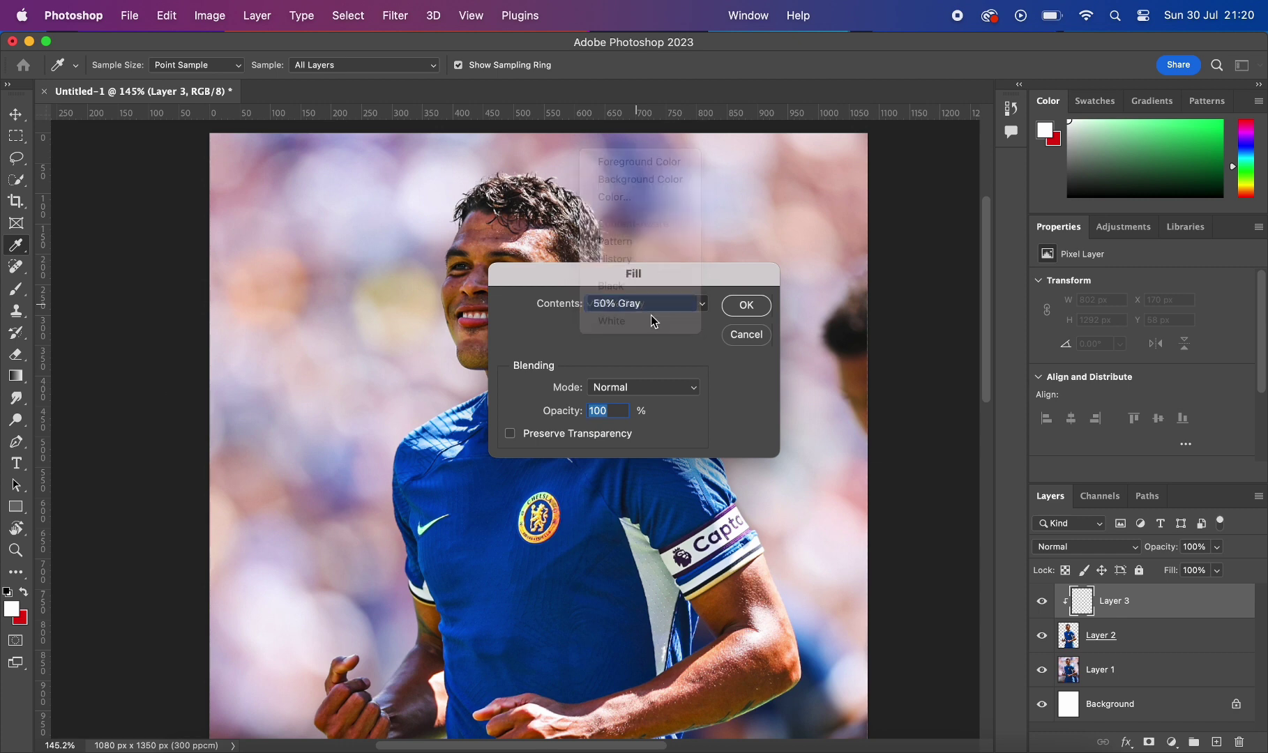
left_click(748, 306)
Step: Set the gray Layer 3's blend mode to Overlay
key("l")
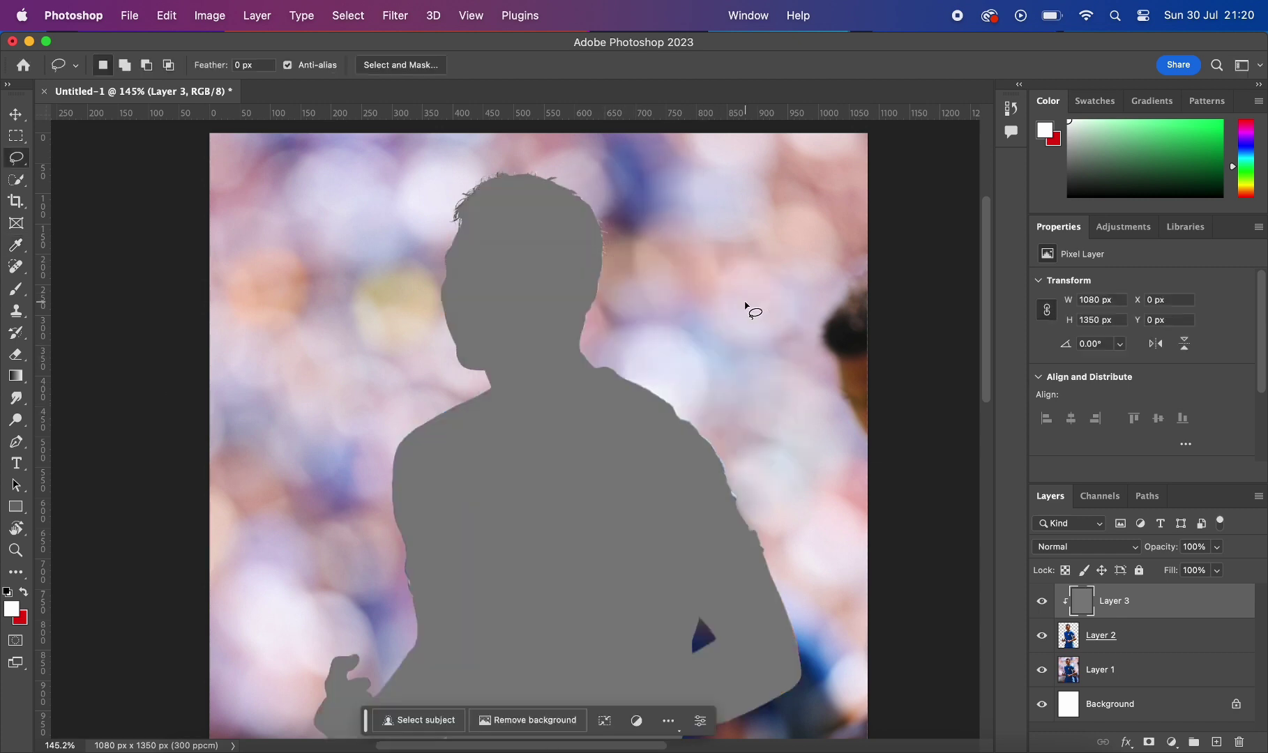
scroll(766, 385, "down", 2)
left_click(1058, 546)
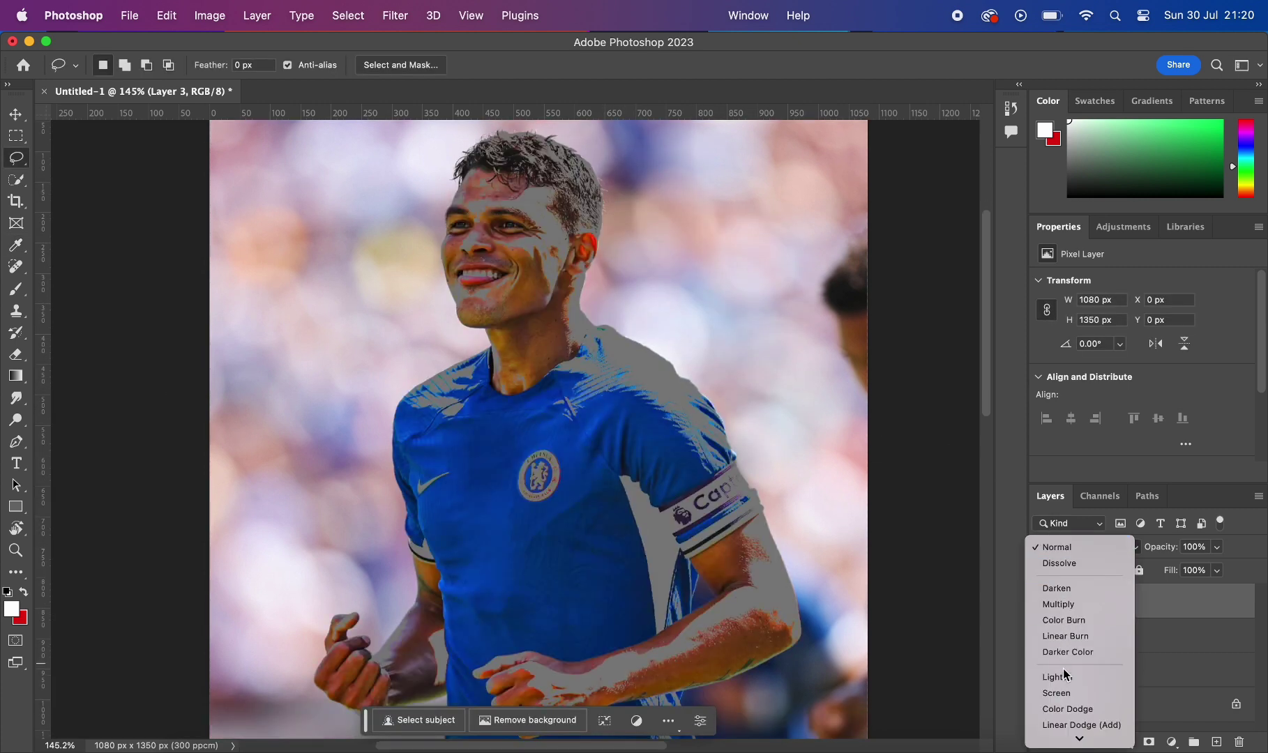
left_click(1058, 654)
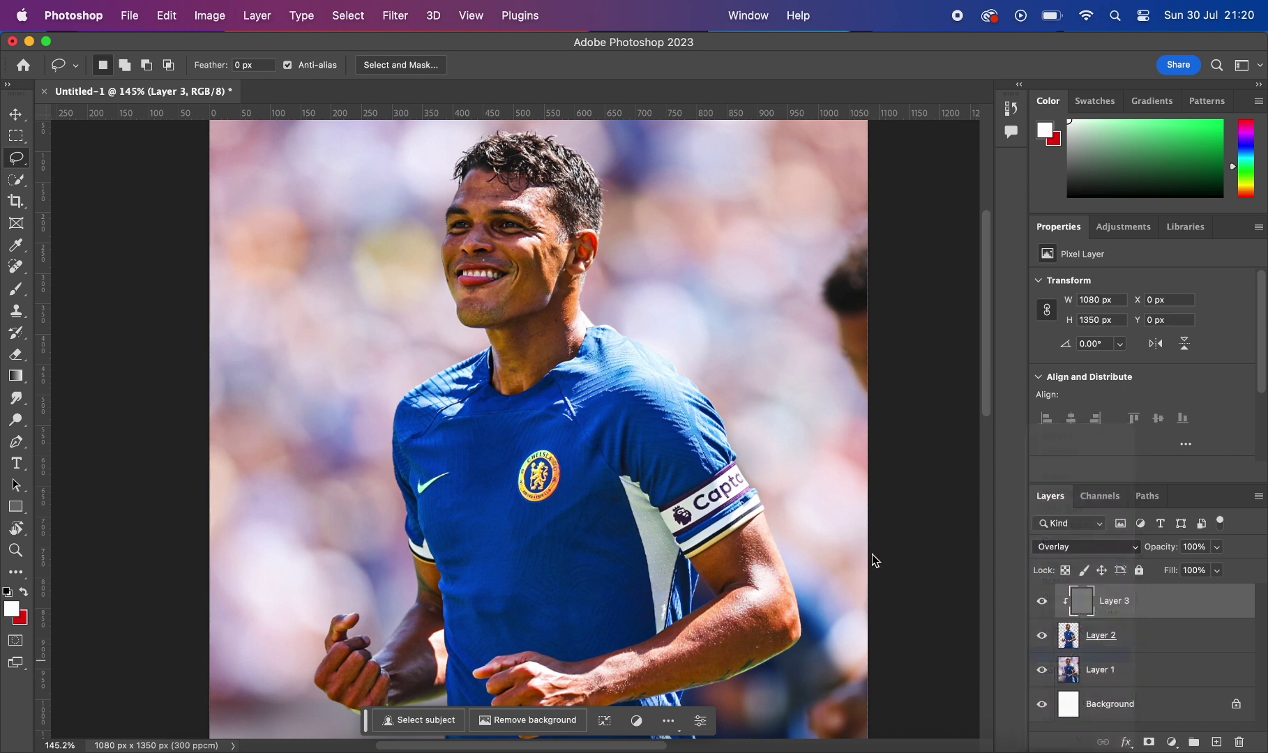
scroll(830, 520, "down", 2)
scroll(830, 519, "down", 2)
scroll(829, 524, "down", 2)
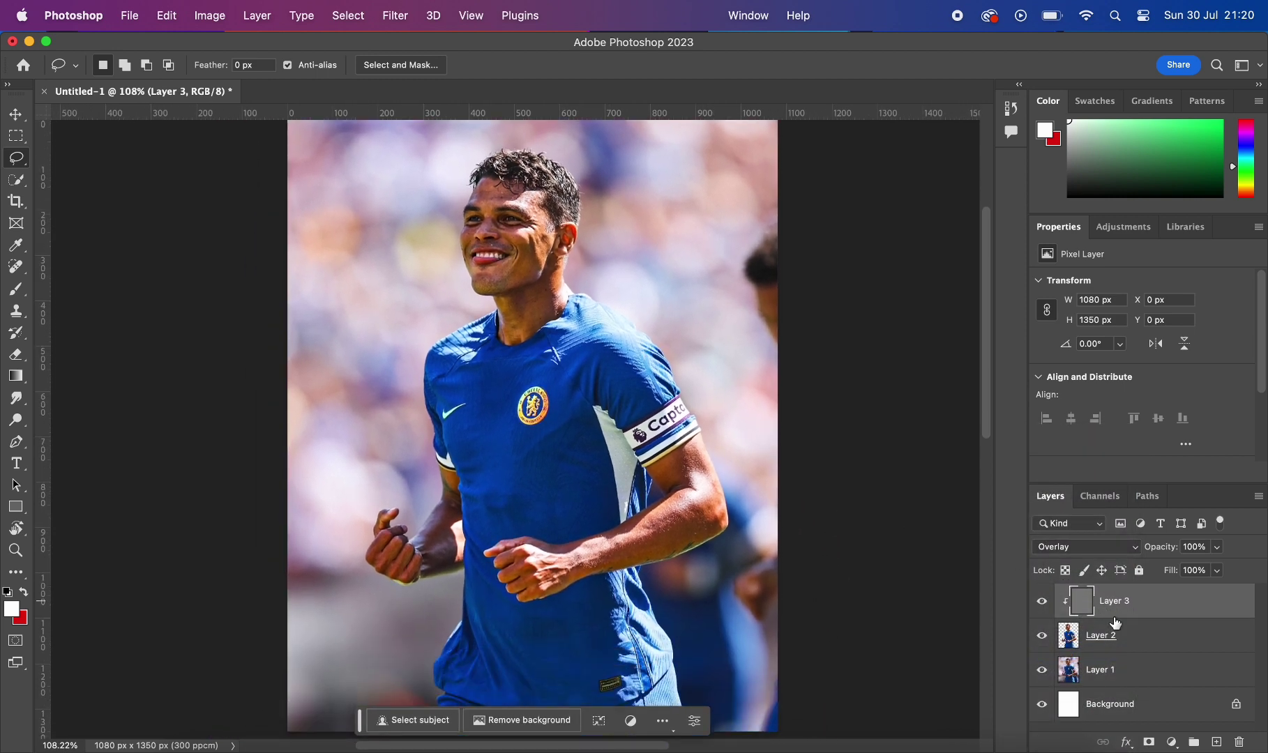
Step: Pick the Burn Tool, shrink the brush, and shade along the right side of the neck
left_click(22, 419)
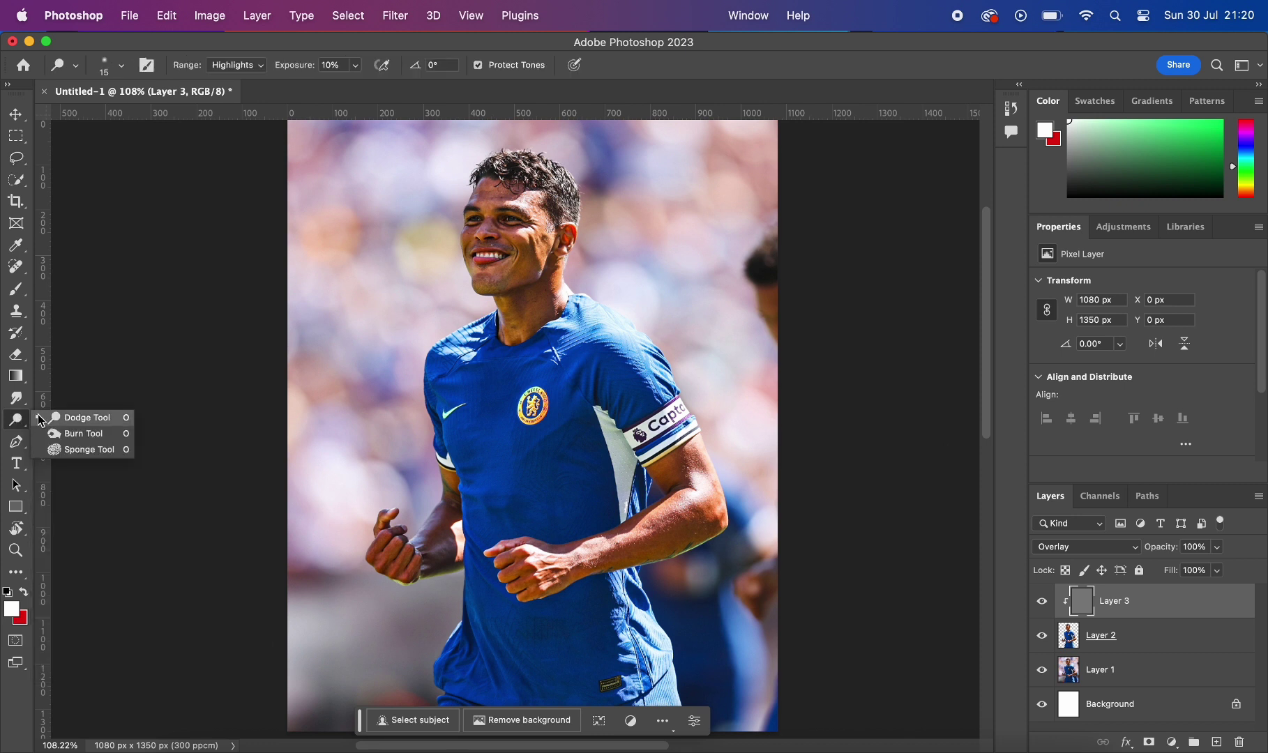
left_click(64, 433)
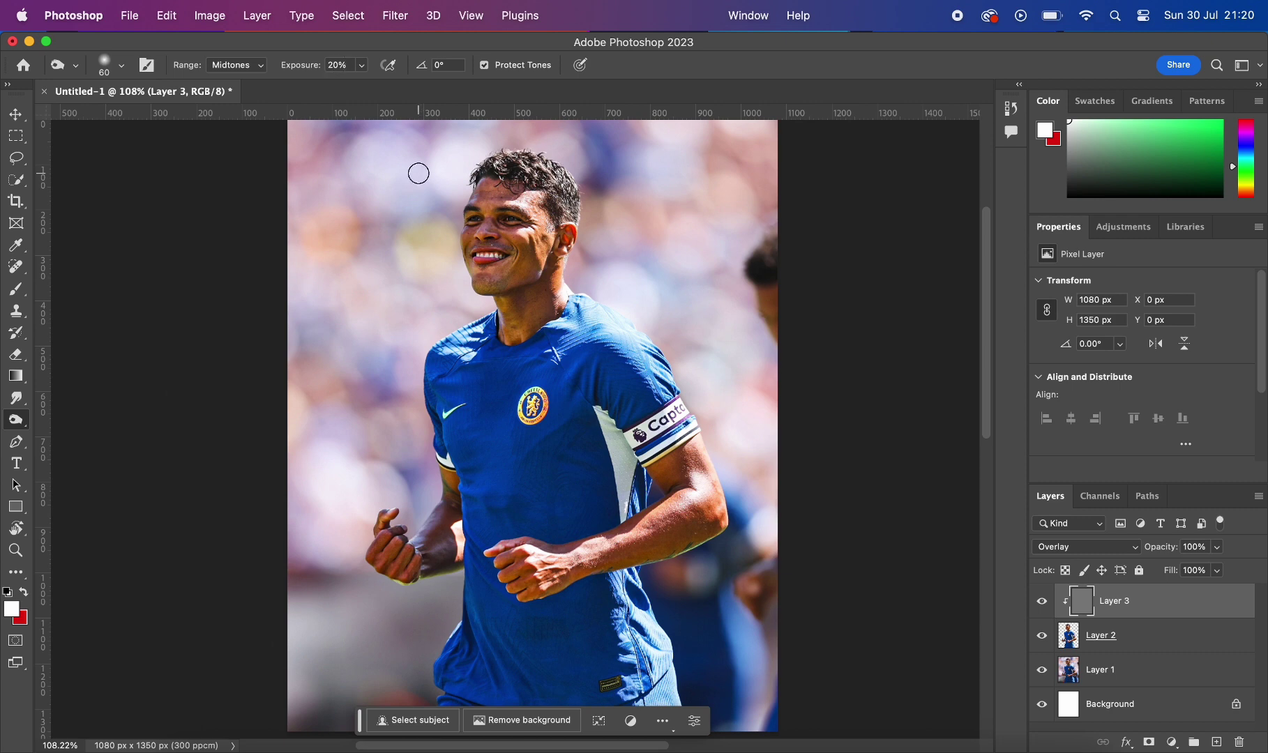
scroll(536, 264, "up", 5)
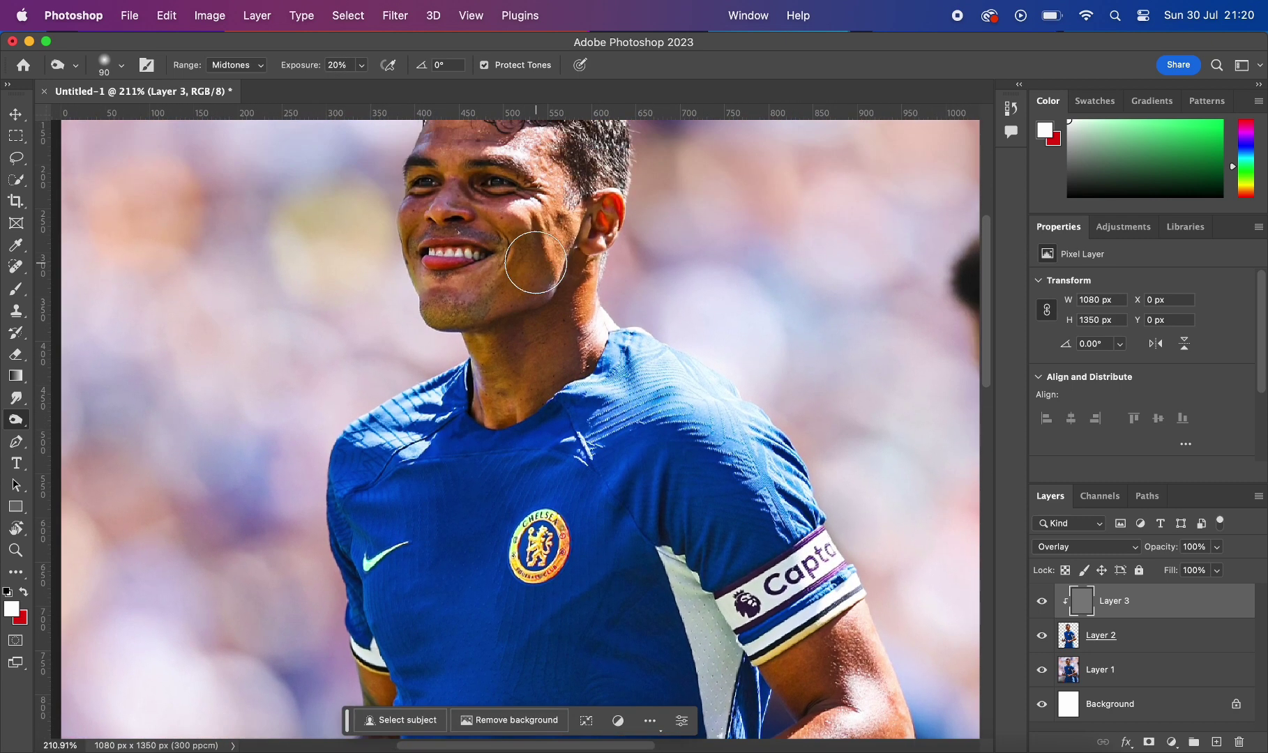
key("bracketleft")
key("bracketleft")
key("bracketleft")
scroll(551, 255, "up", 2)
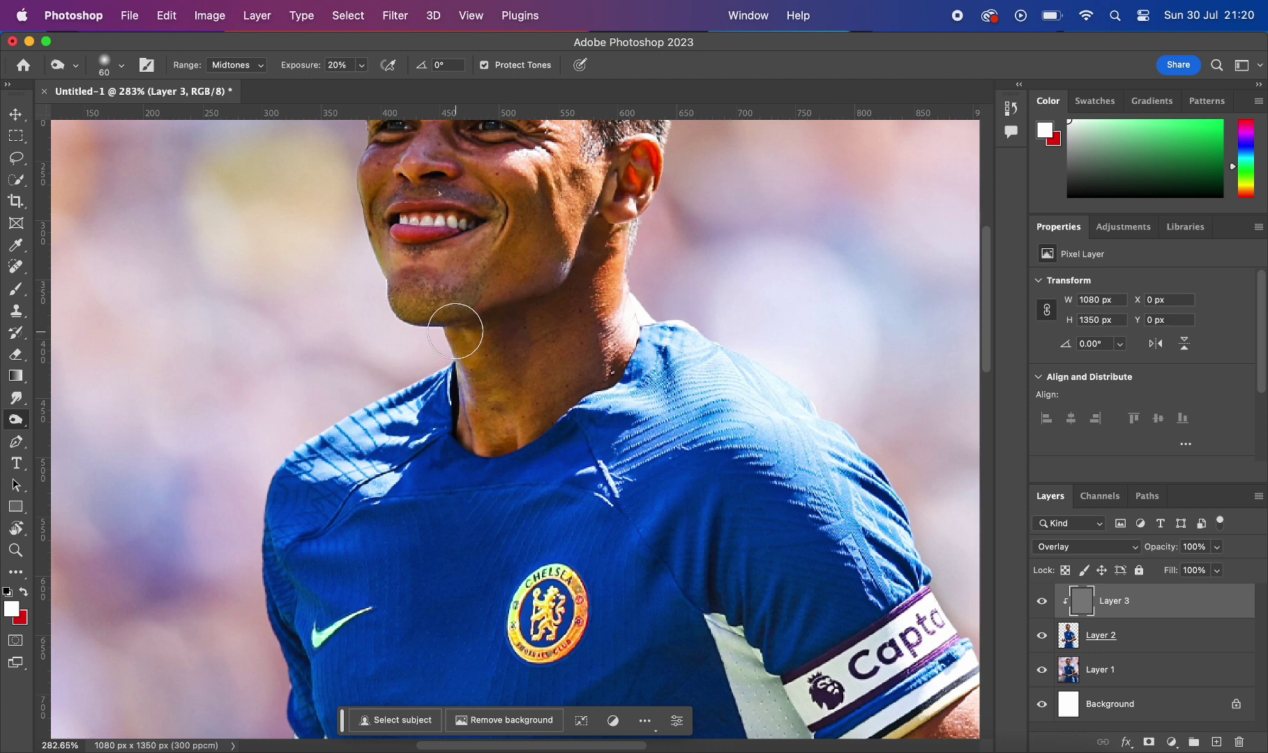
key("bracketleft")
key("bracketleft")
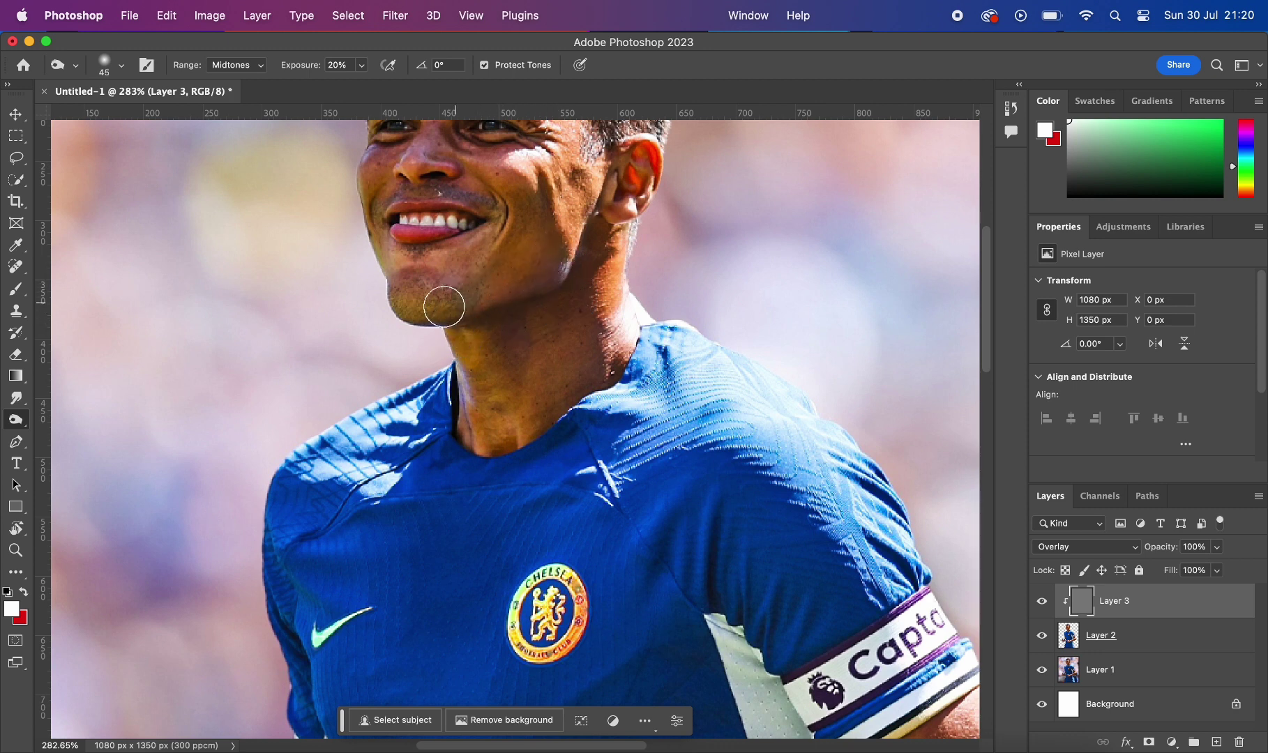
mouse_move(609, 301)
left_mouse_down()
mouse_move(612, 349)
mouse_move(545, 439)
left_mouse_up()
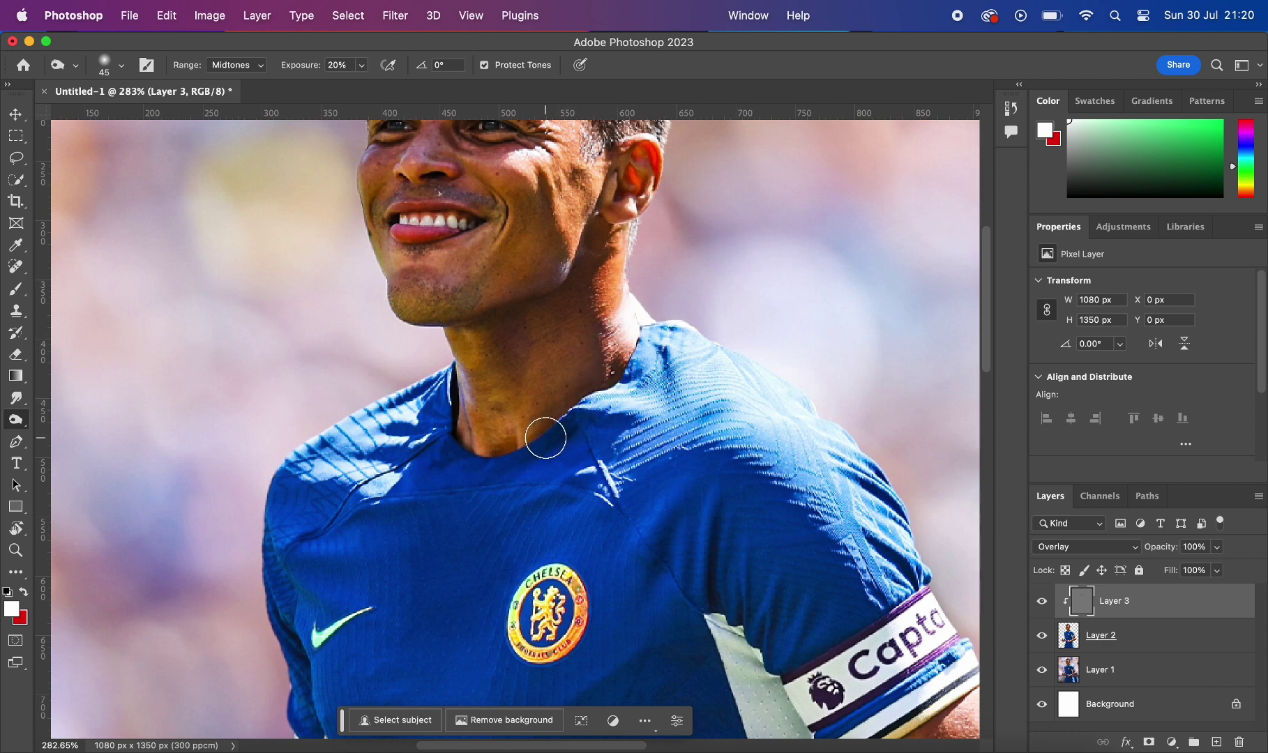
Step: Zoom in on the face and burn along the upper lip and the jawline
scroll(545, 438, "up", 2)
scroll(545, 438, "up", 1)
scroll(545, 438, "up", 1)
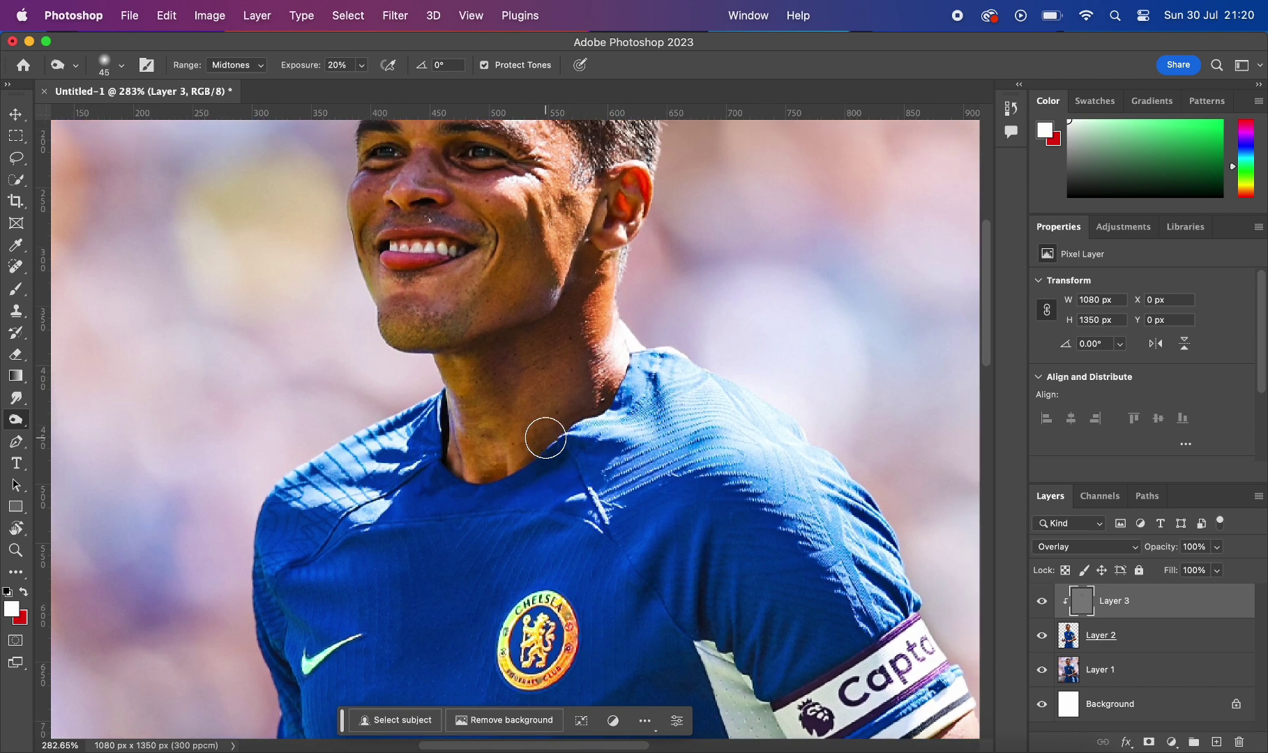
scroll(546, 439, "up", 1)
scroll(545, 439, "up", 1)
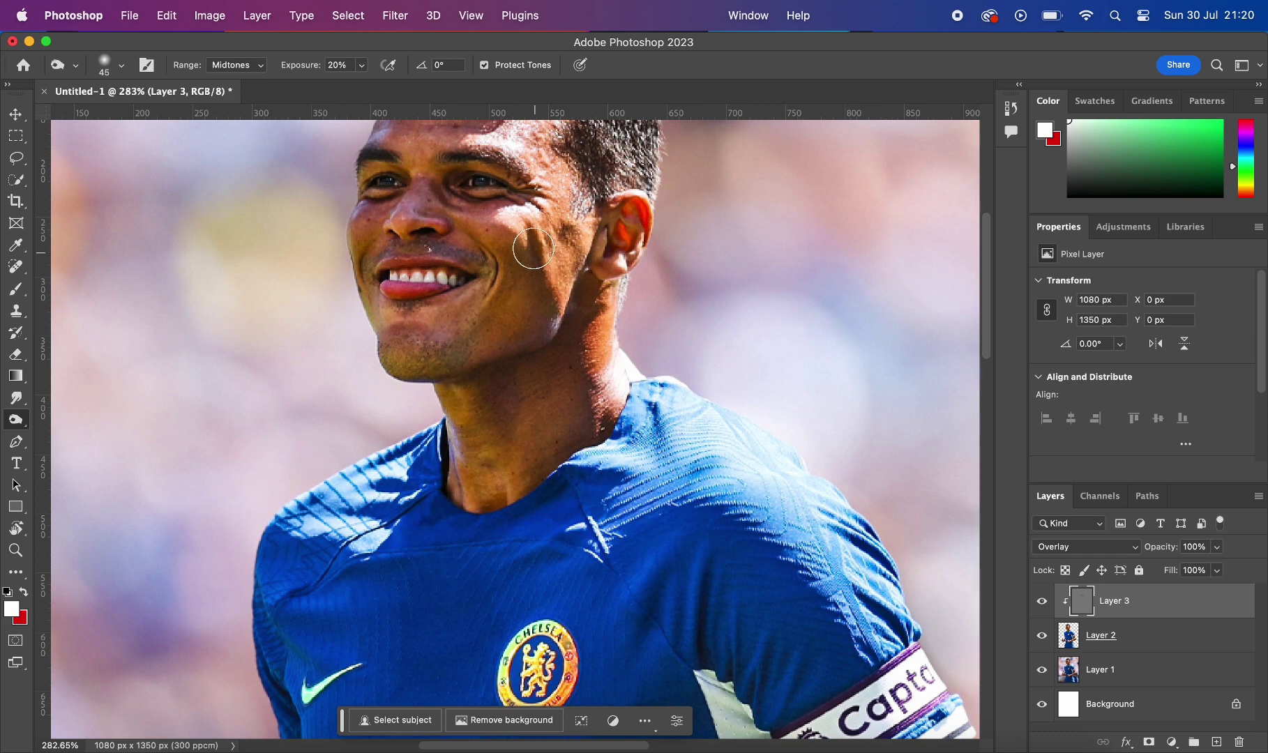
scroll(475, 276, "up", 2)
scroll(475, 275, "up", 1)
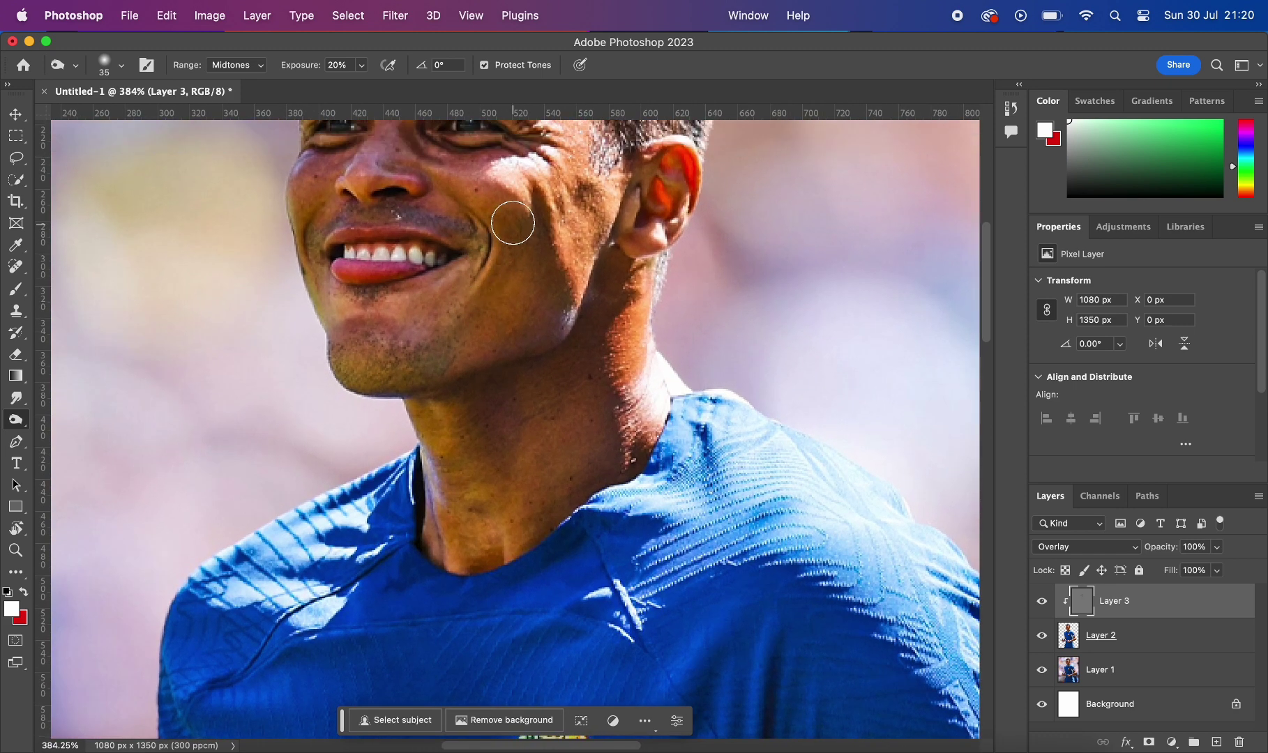
scroll(483, 240, "up", 4)
scroll(483, 240, "left", 4)
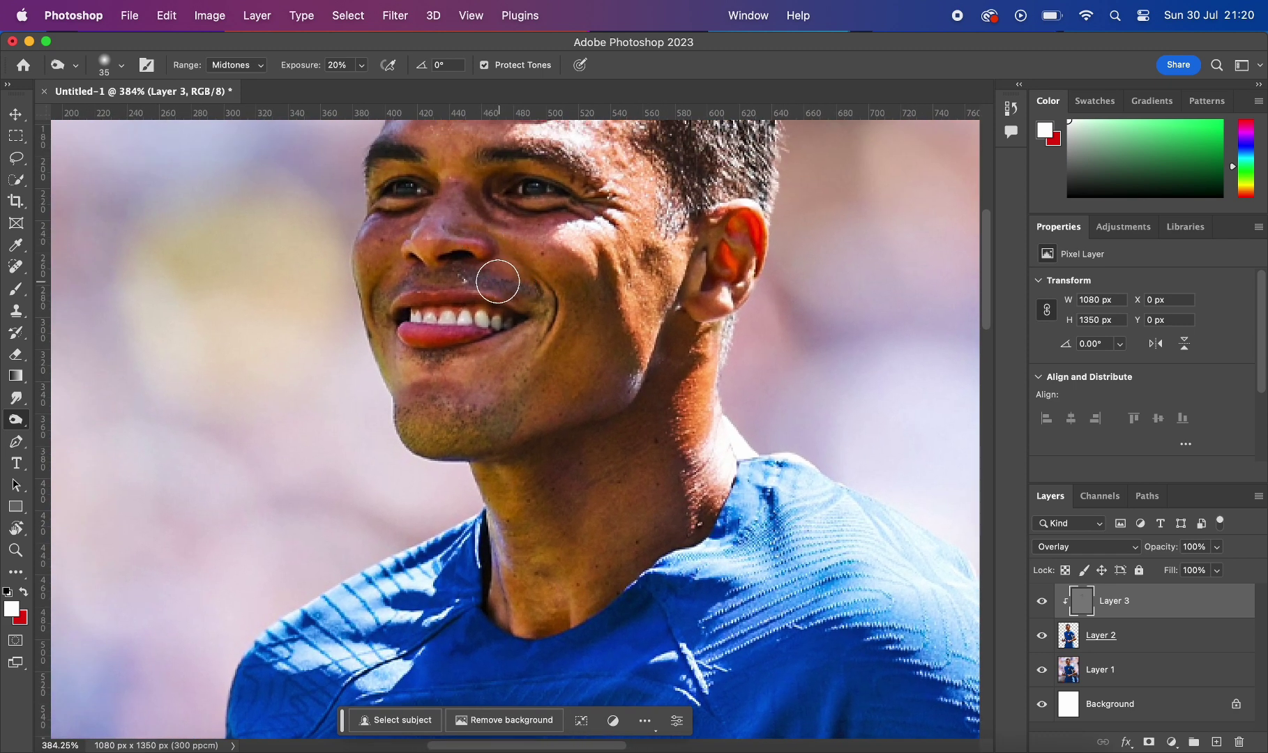
key("p")
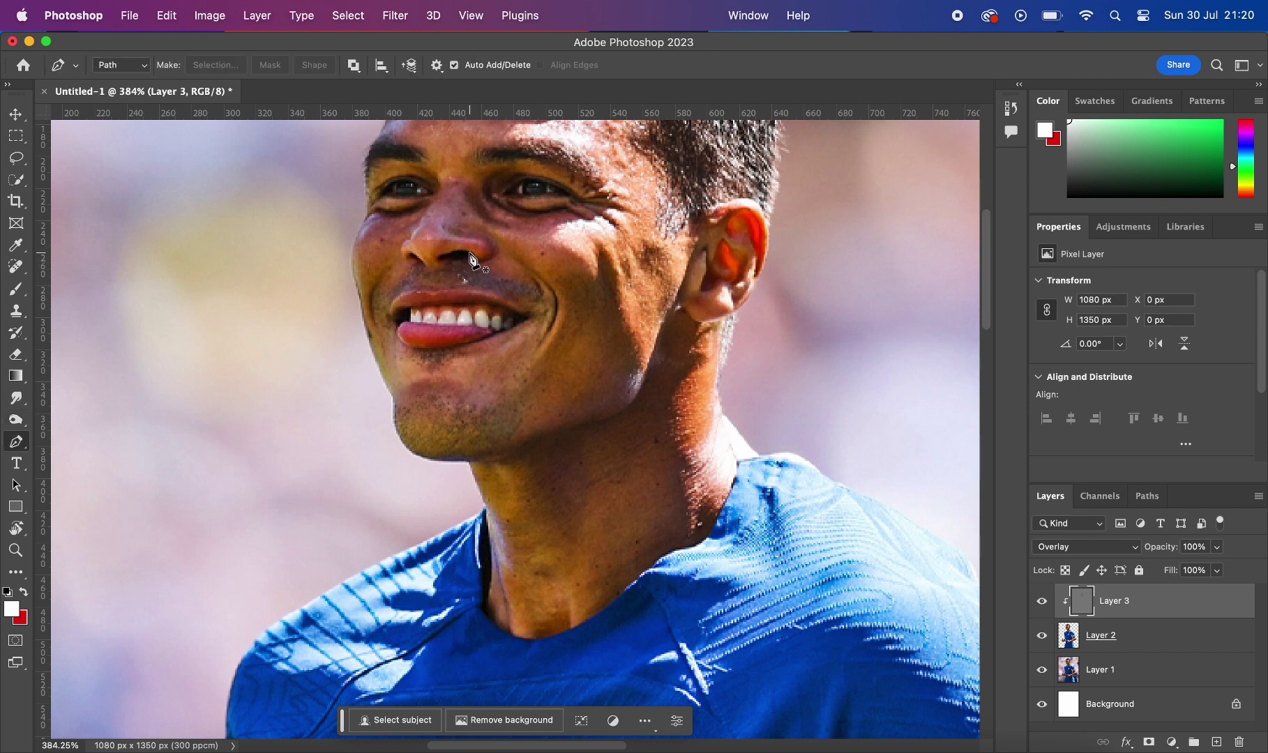
left_click(16, 420)
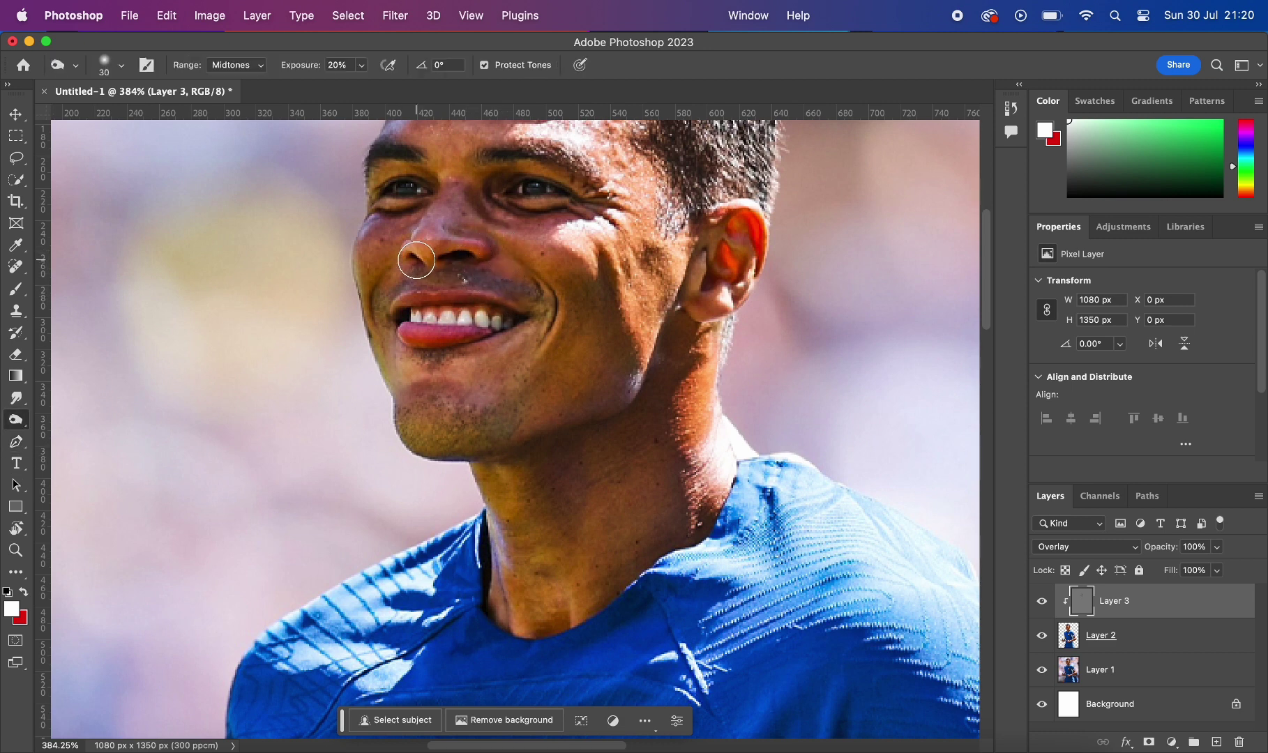
left_click_drag(410, 284, 473, 283)
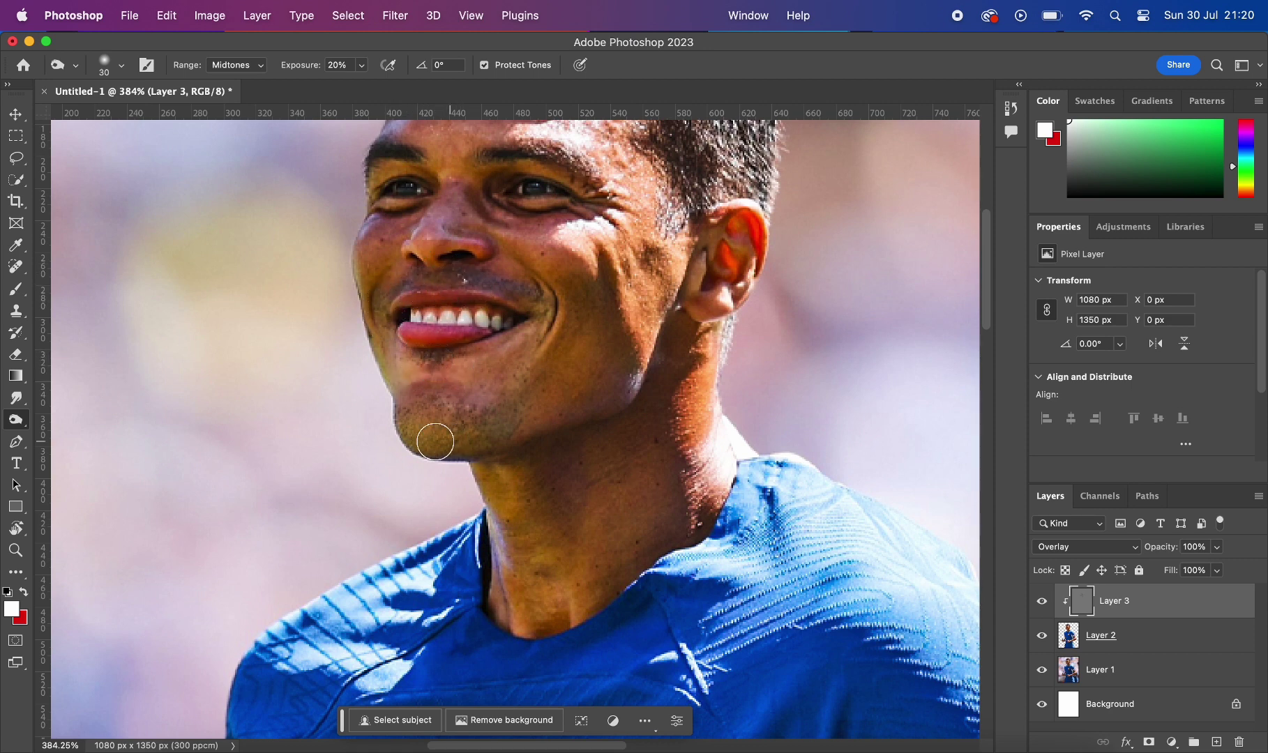
left_click_drag(477, 457, 537, 441)
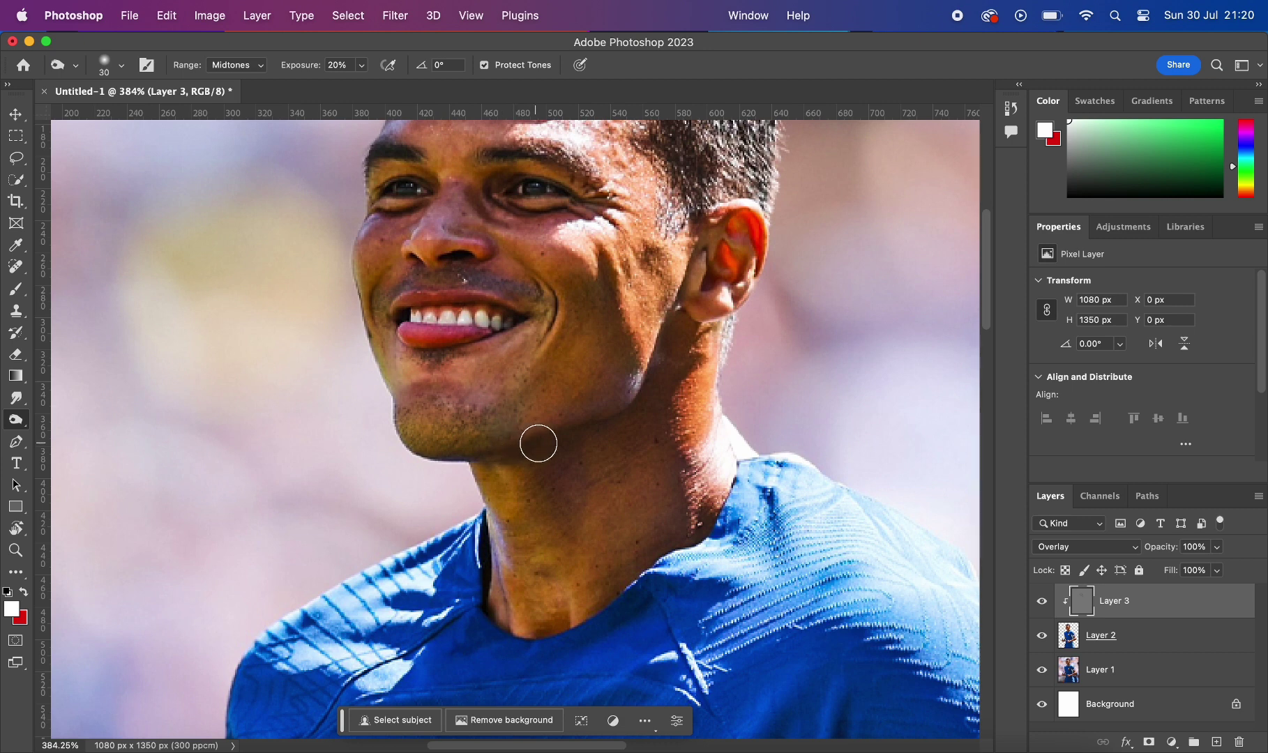
Step: Burn the cheek in front of the ear and the area under the eye
left_click_drag(660, 311, 682, 308)
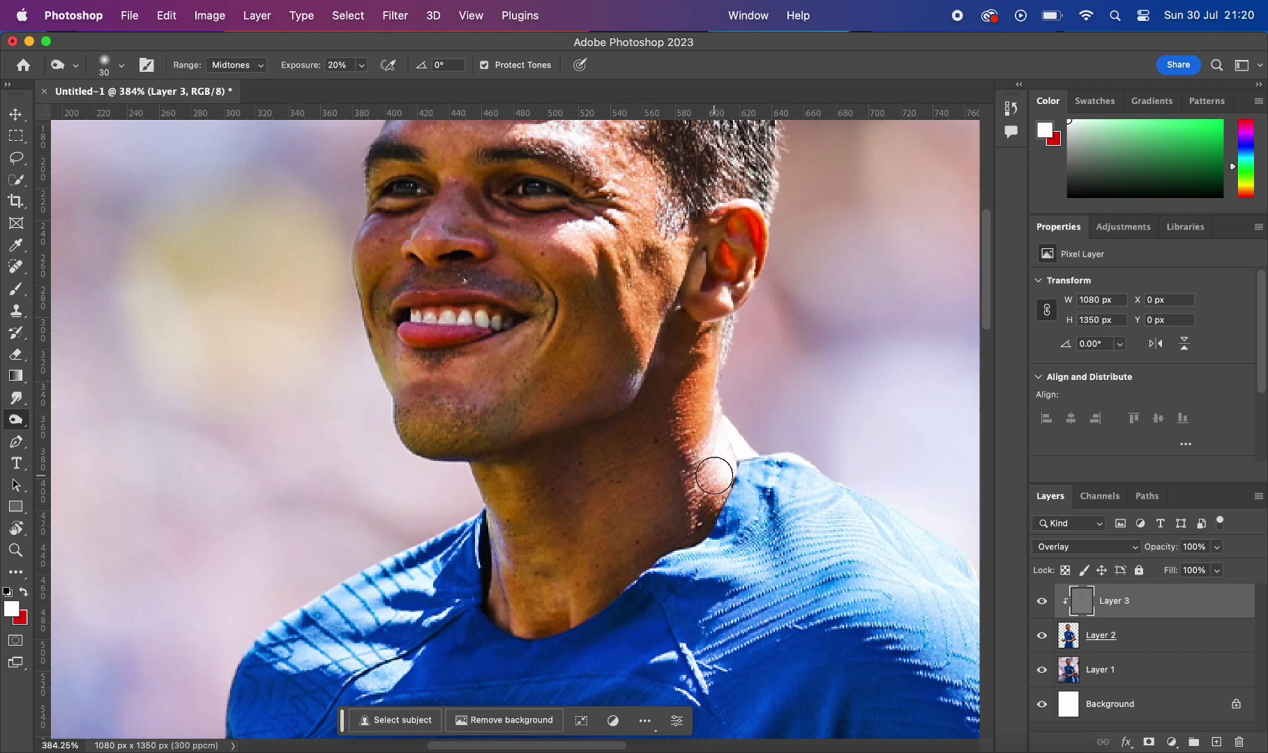
scroll(718, 474, "up", 5)
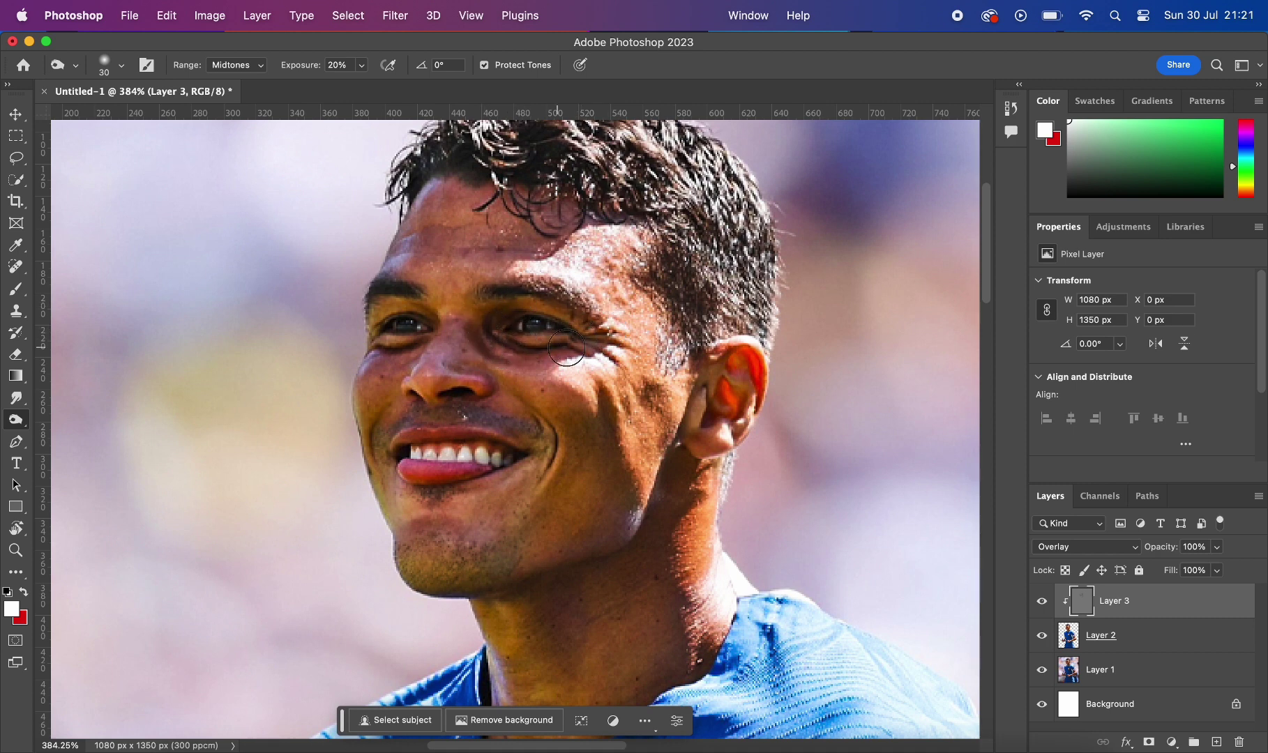
mouse_move(621, 346)
left_mouse_down()
mouse_move(406, 358)
mouse_move(427, 234)
mouse_move(533, 237)
mouse_move(649, 213)
mouse_move(467, 353)
mouse_move(495, 283)
mouse_move(614, 288)
mouse_move(629, 230)
left_mouse_up()
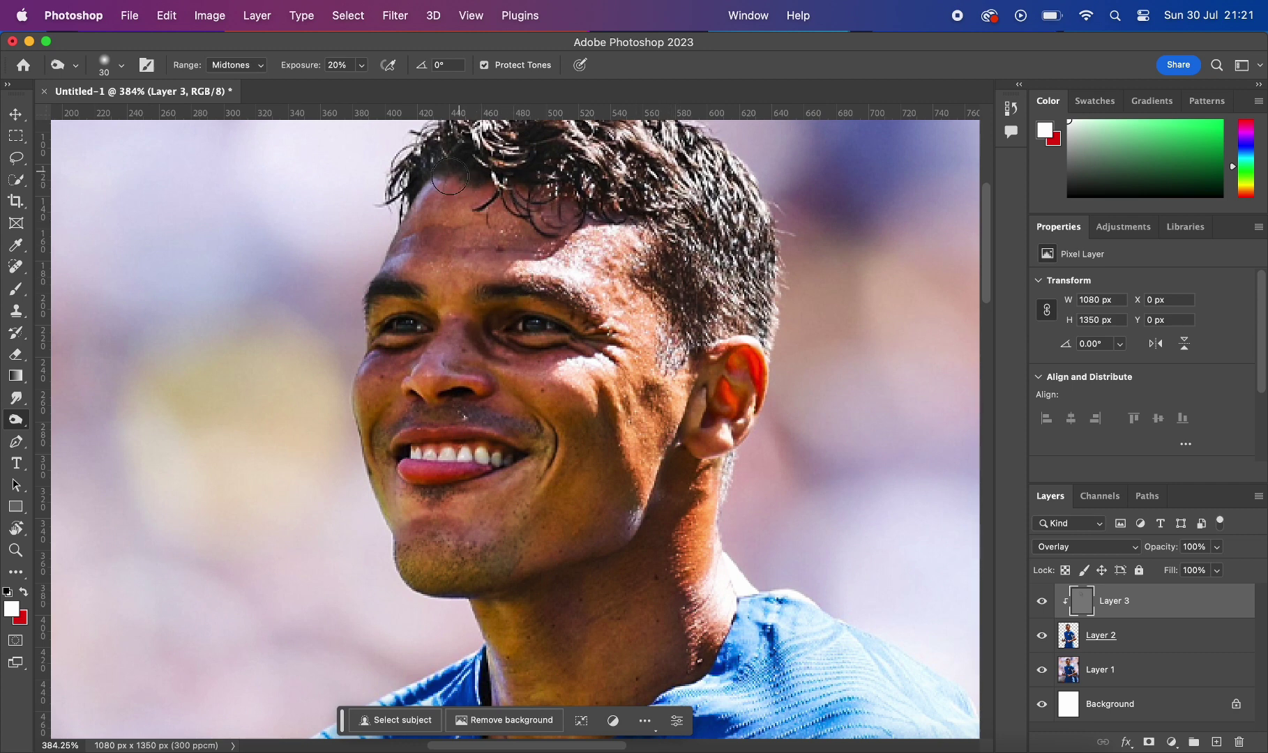
Step: Burn a stroke down the neck edge beside the shirt collar on Layer 3
scroll(505, 186, "down", 3)
scroll(513, 189, "down", 3)
scroll(513, 188, "down", 2)
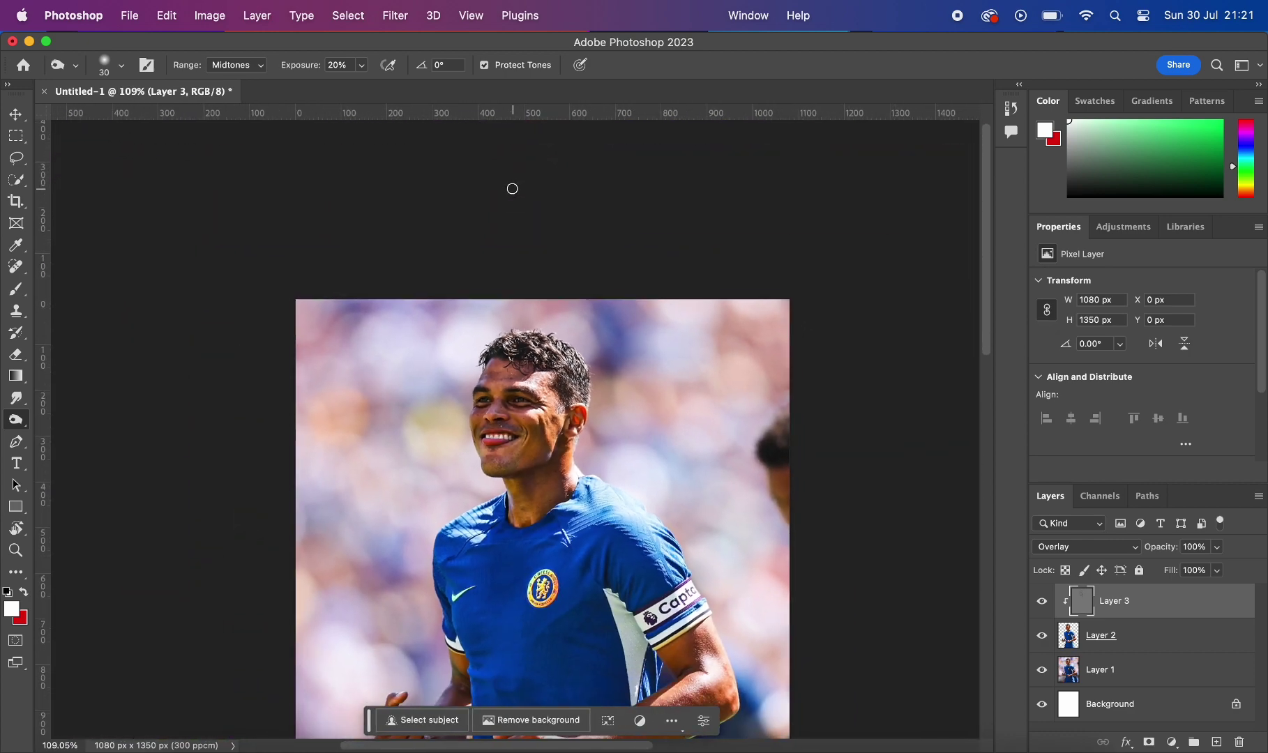
scroll(513, 189, "up", 5)
scroll(513, 188, "up", 2)
scroll(513, 189, "up", 1)
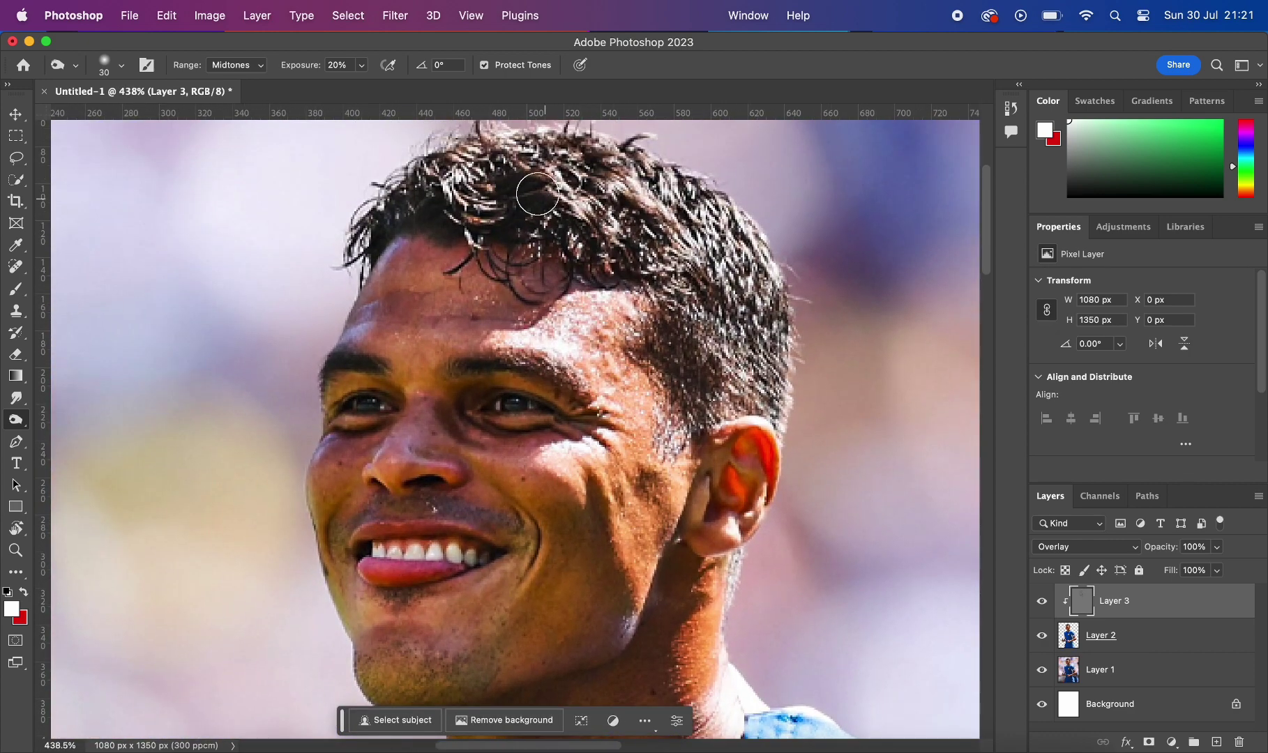
scroll(719, 310, "down", 2)
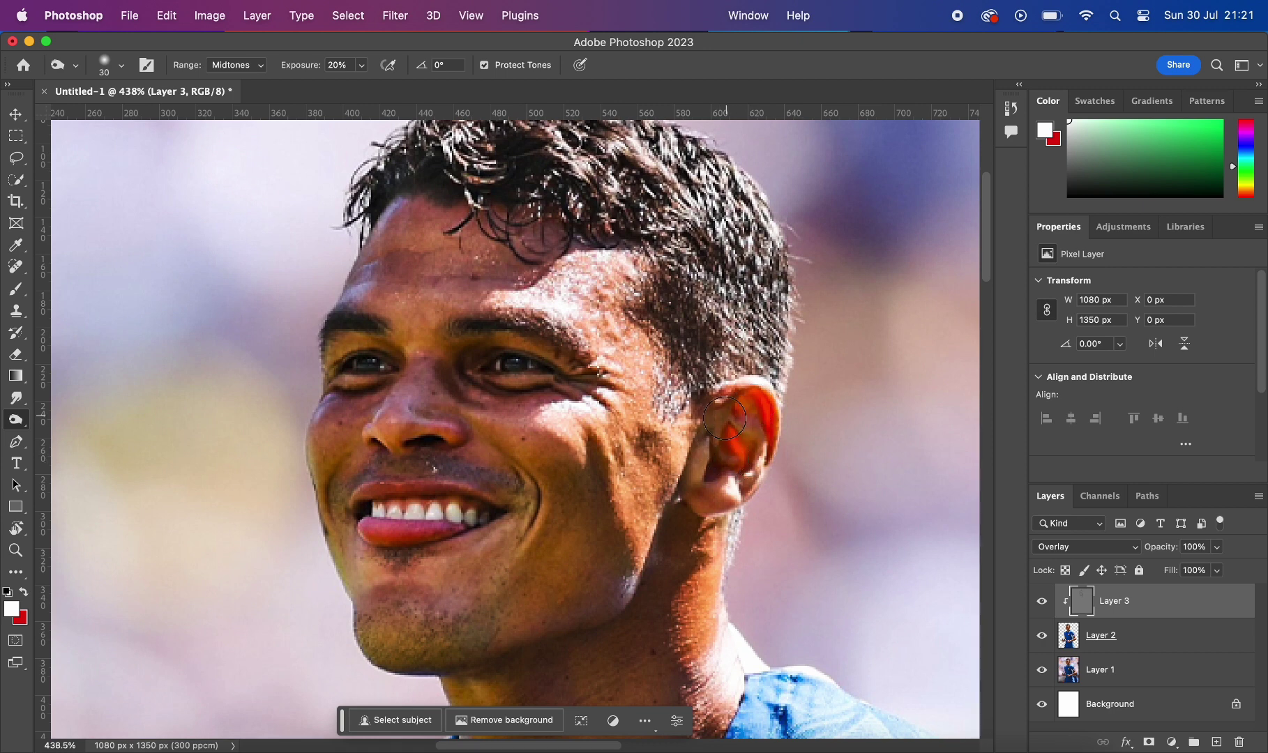
scroll(738, 403, "down", 5)
scroll(702, 495, "down", 3)
scroll(694, 493, "down", 4)
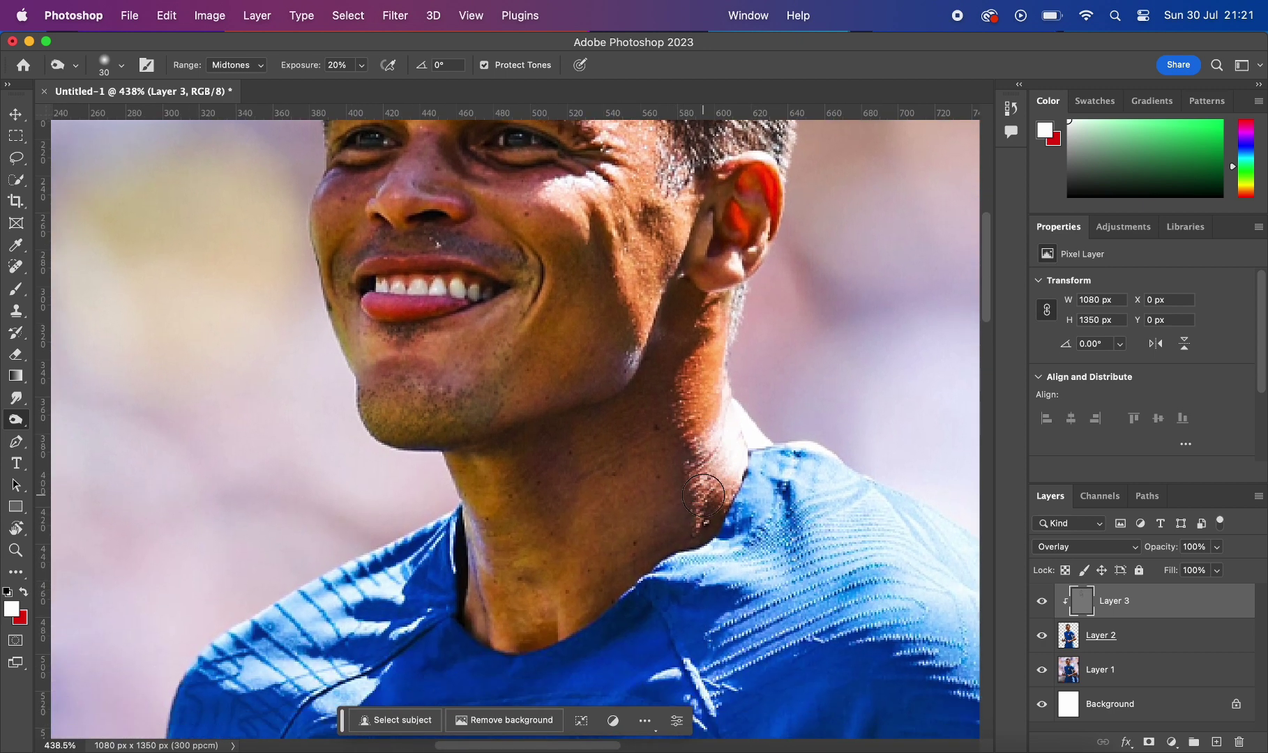
scroll(686, 493, "down", 2)
left_click_drag(475, 496, 490, 585)
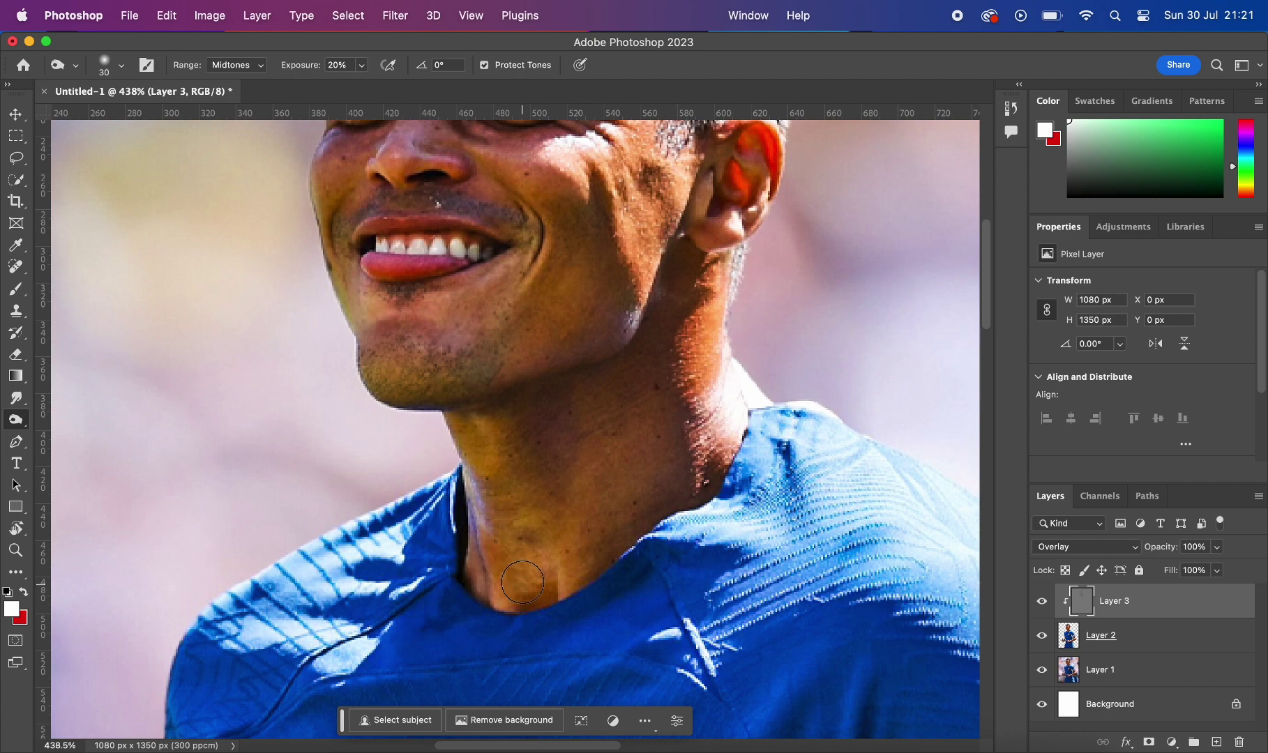
scroll(685, 566, "down", 2)
scroll(685, 567, "down", 3)
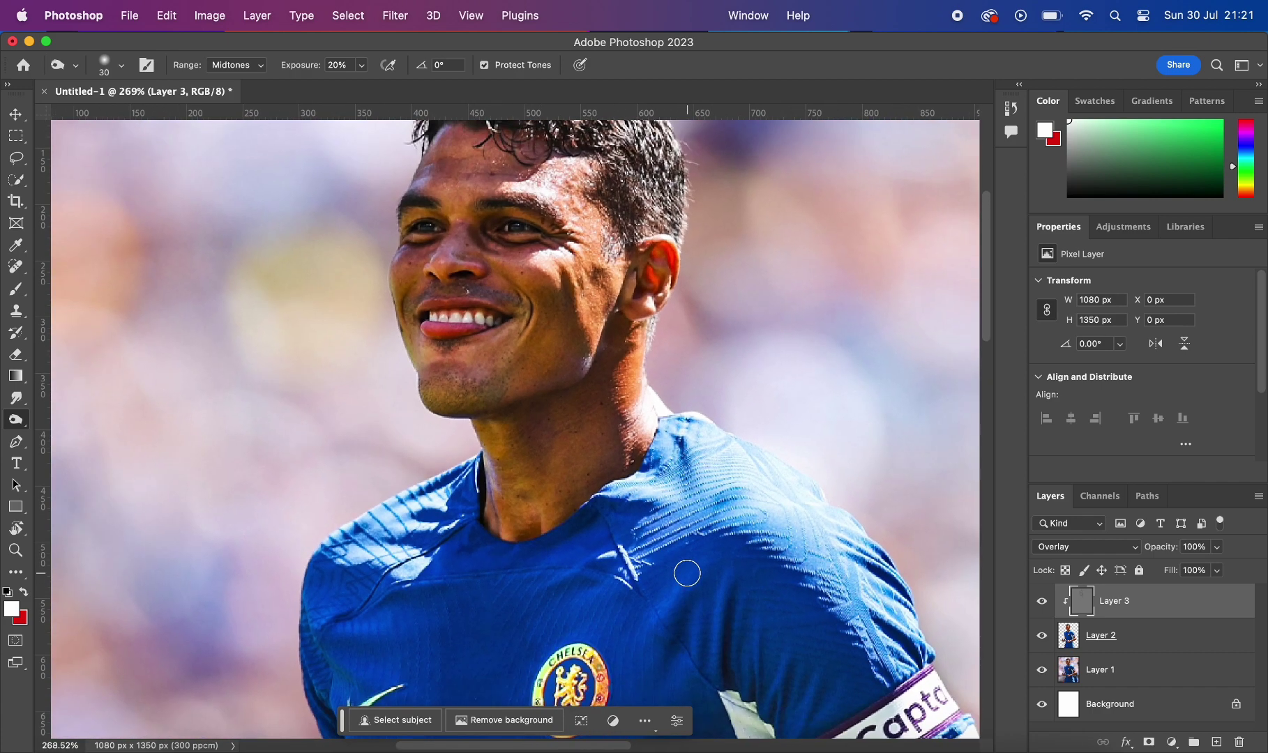
scroll(685, 566, "down", 3)
scroll(686, 573, "down", 2)
scroll(686, 573, "down", 1)
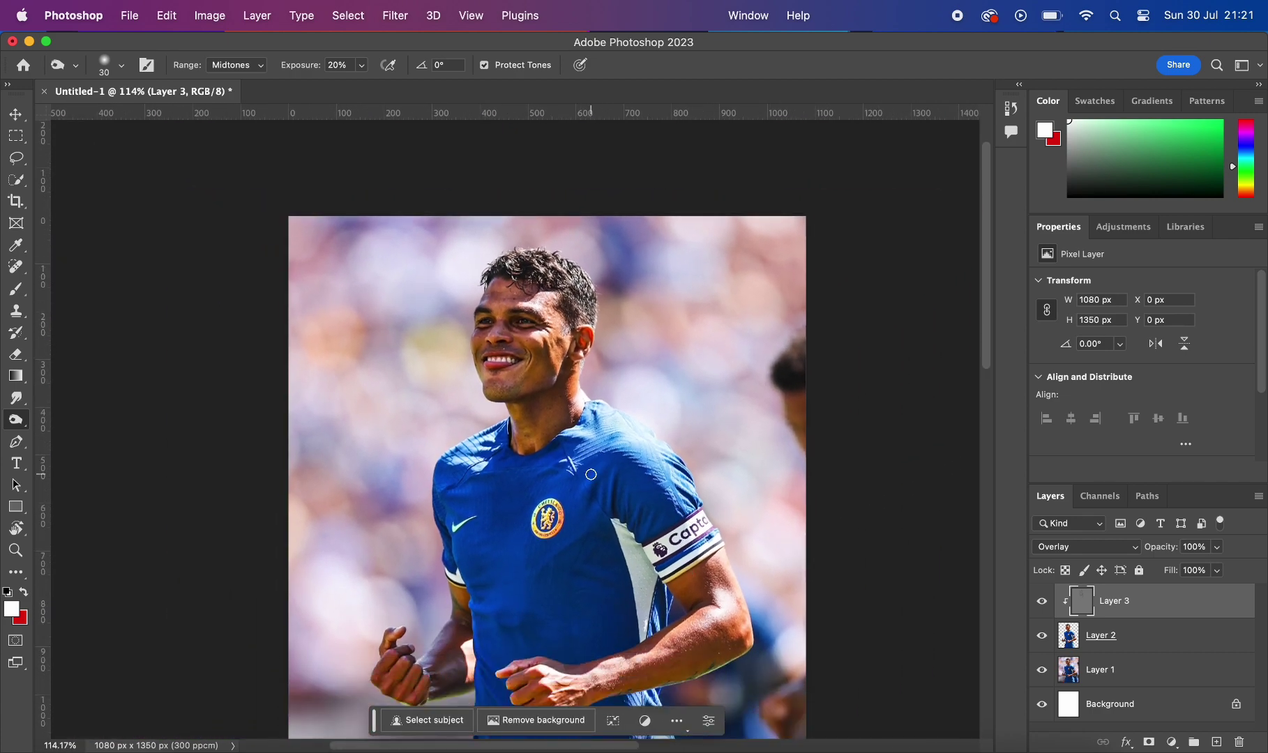
scroll(591, 474, "up", 4)
scroll(591, 475, "up", 4)
Step: Enlarge the Burn brush, then reduce it to 35 px while zoomed on the forearm
key("bracketright")
key("bracketright")
key("bracketright")
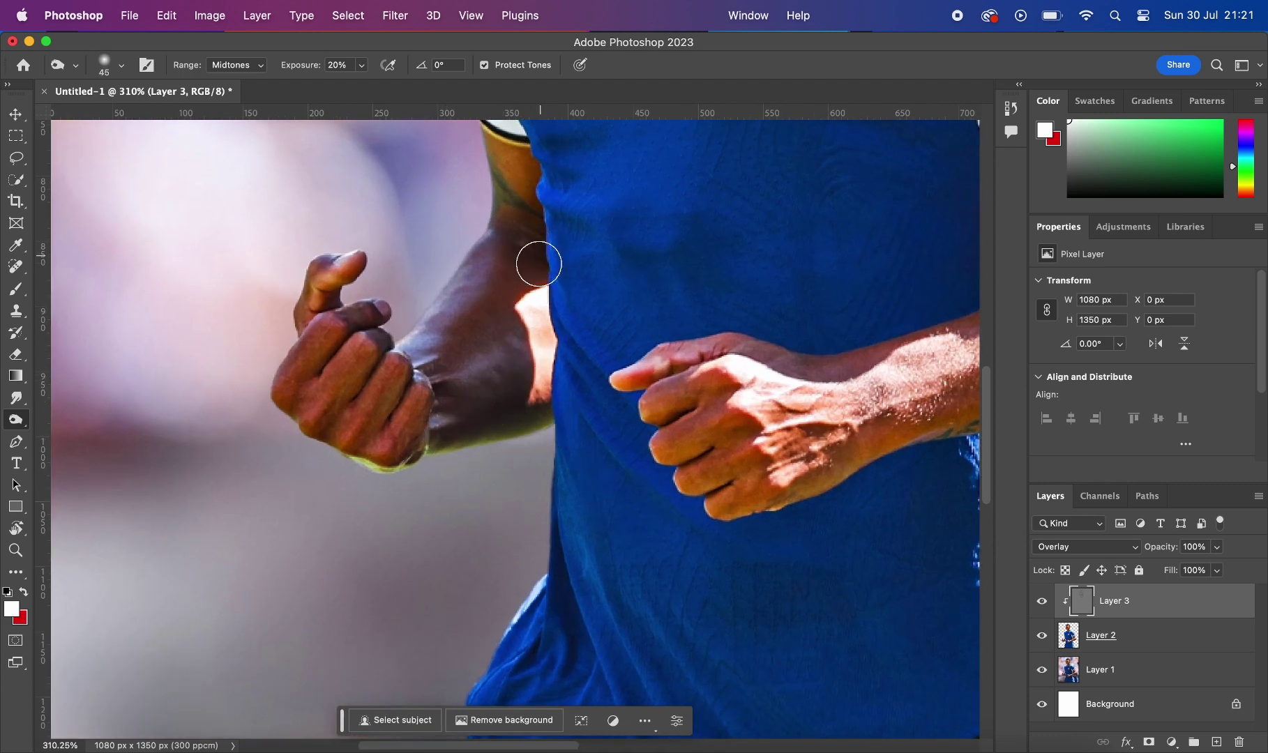
scroll(539, 264, "left", 1)
scroll(539, 264, "up", 1)
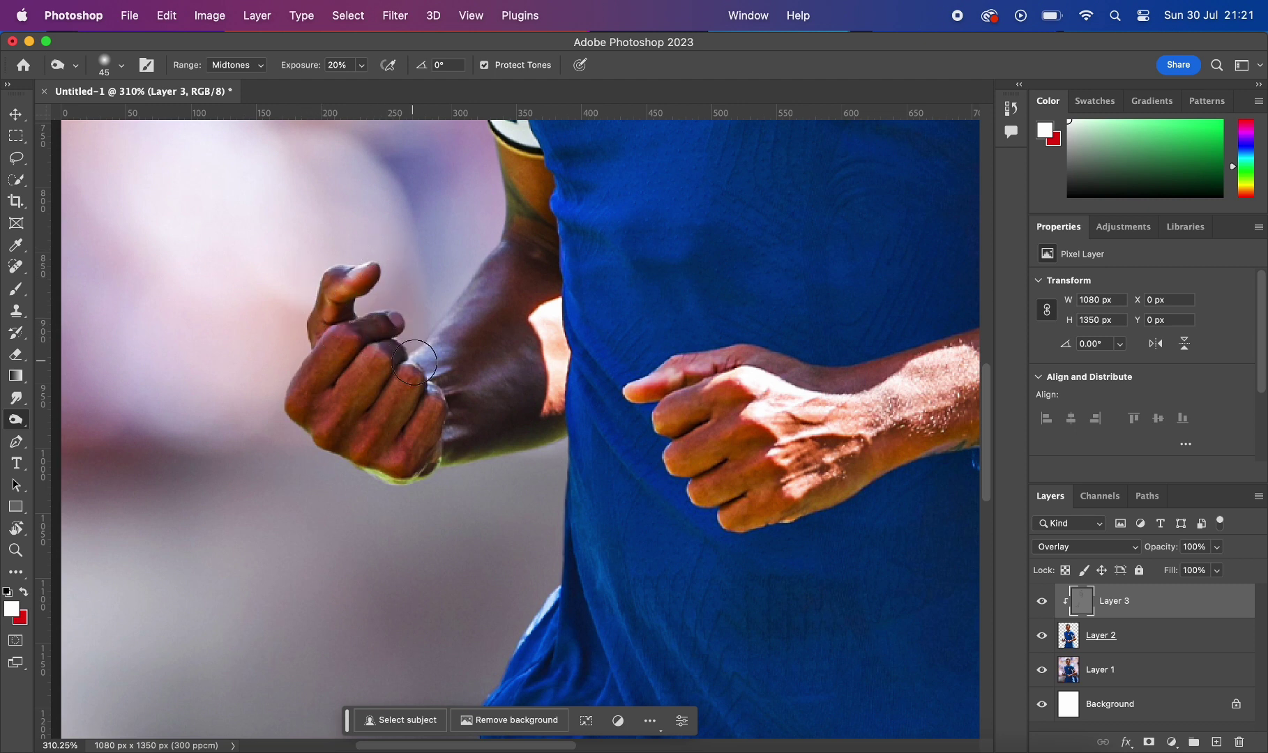
scroll(447, 399, "up", 1)
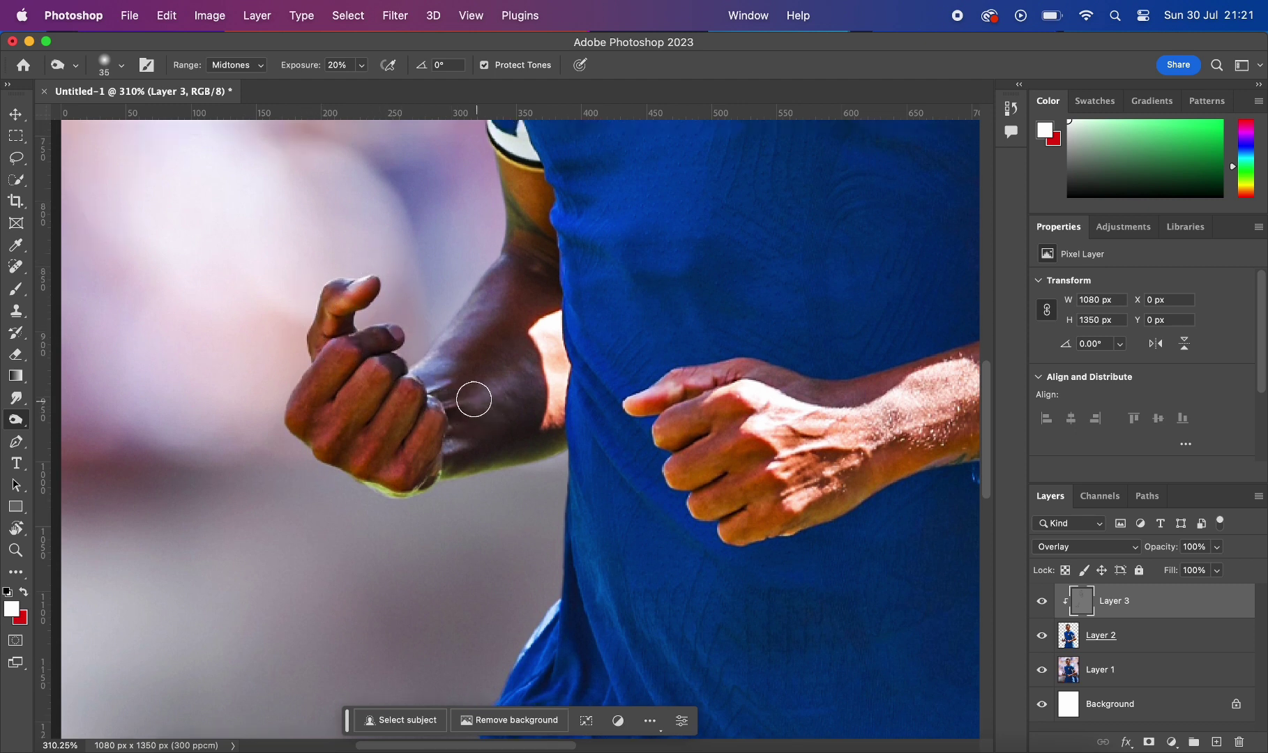
key("bracketleft")
scroll(519, 329, "up", 5)
scroll(492, 265, "up", 5)
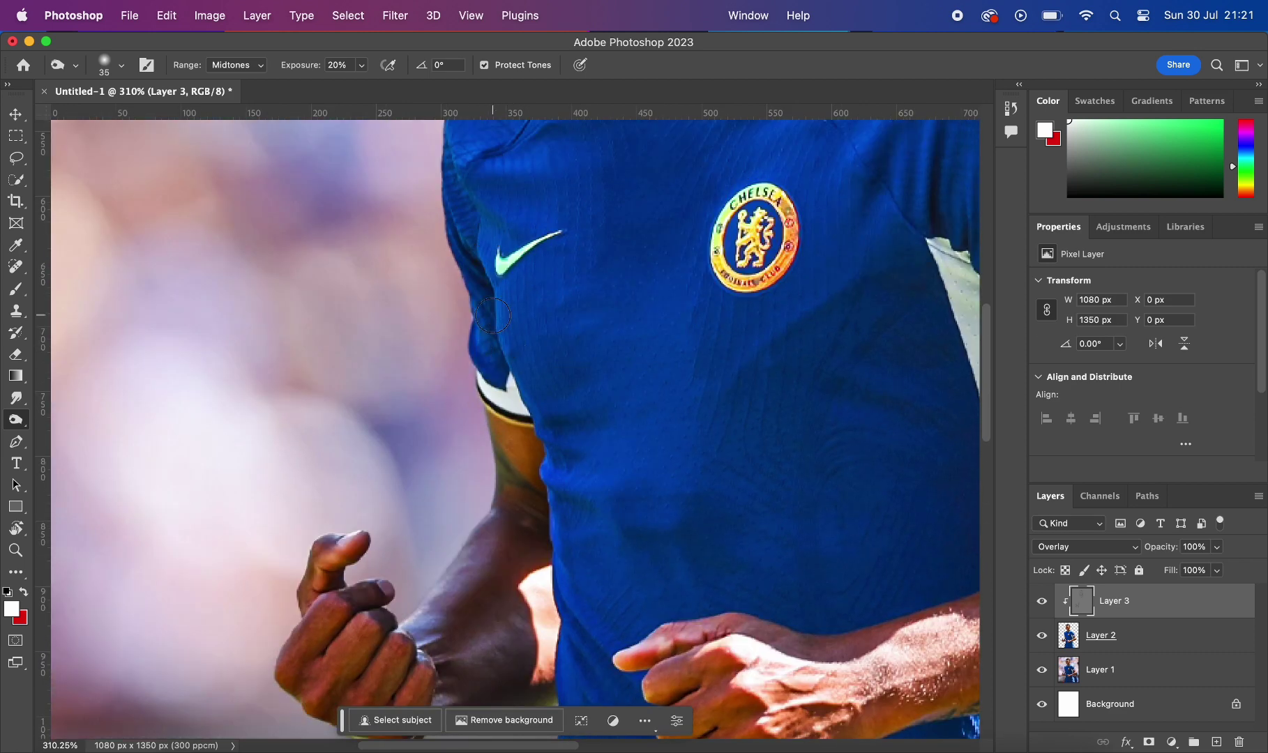
scroll(474, 218, "right", 6)
Step: Burn the shoulder down to the armband edge, then enlarge the brush for the jersey folds
scroll(530, 265, "up", 4)
scroll(531, 265, "right", 4)
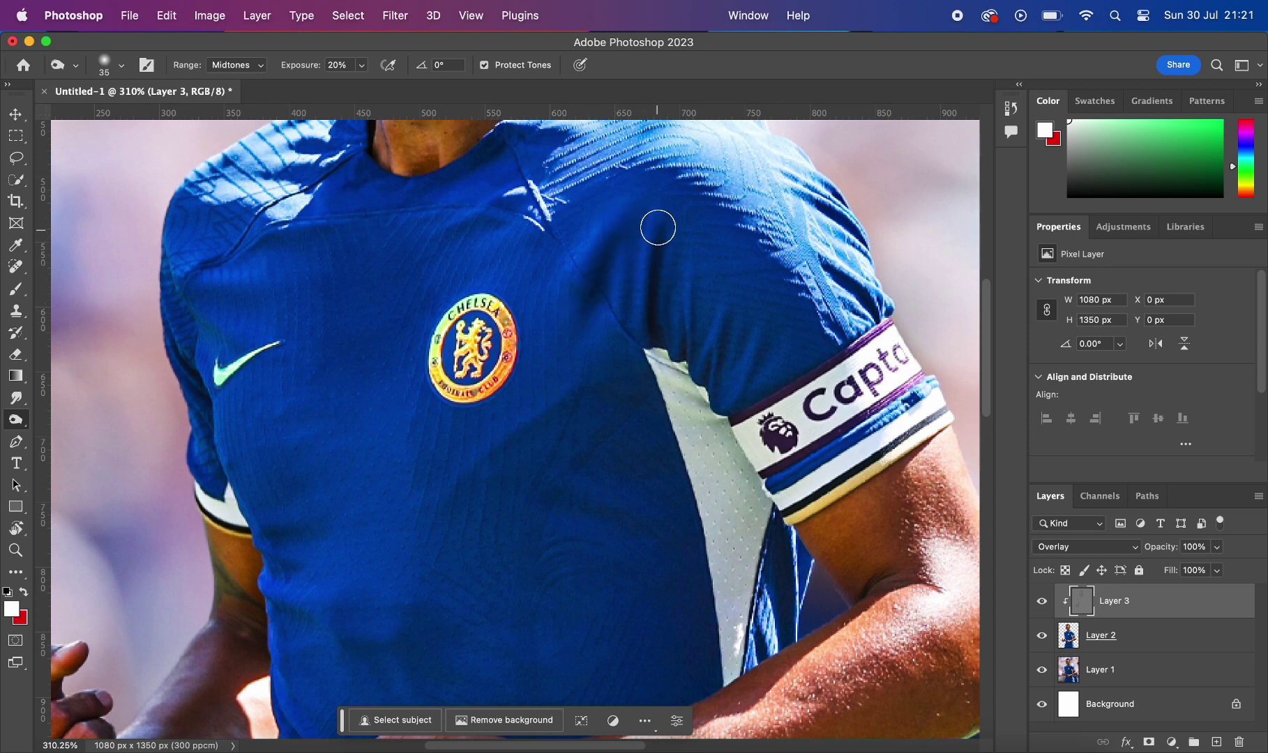
left_click_drag(683, 349, 827, 360)
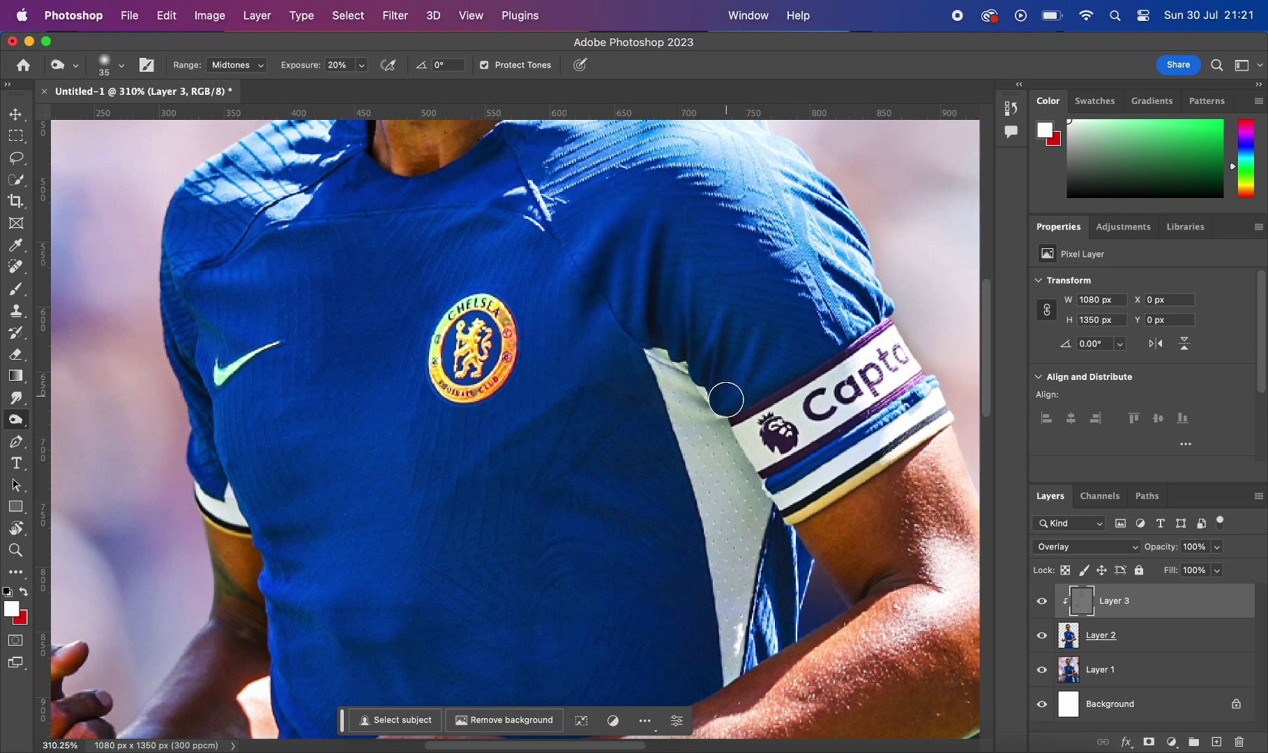
scroll(767, 335, "down", 3)
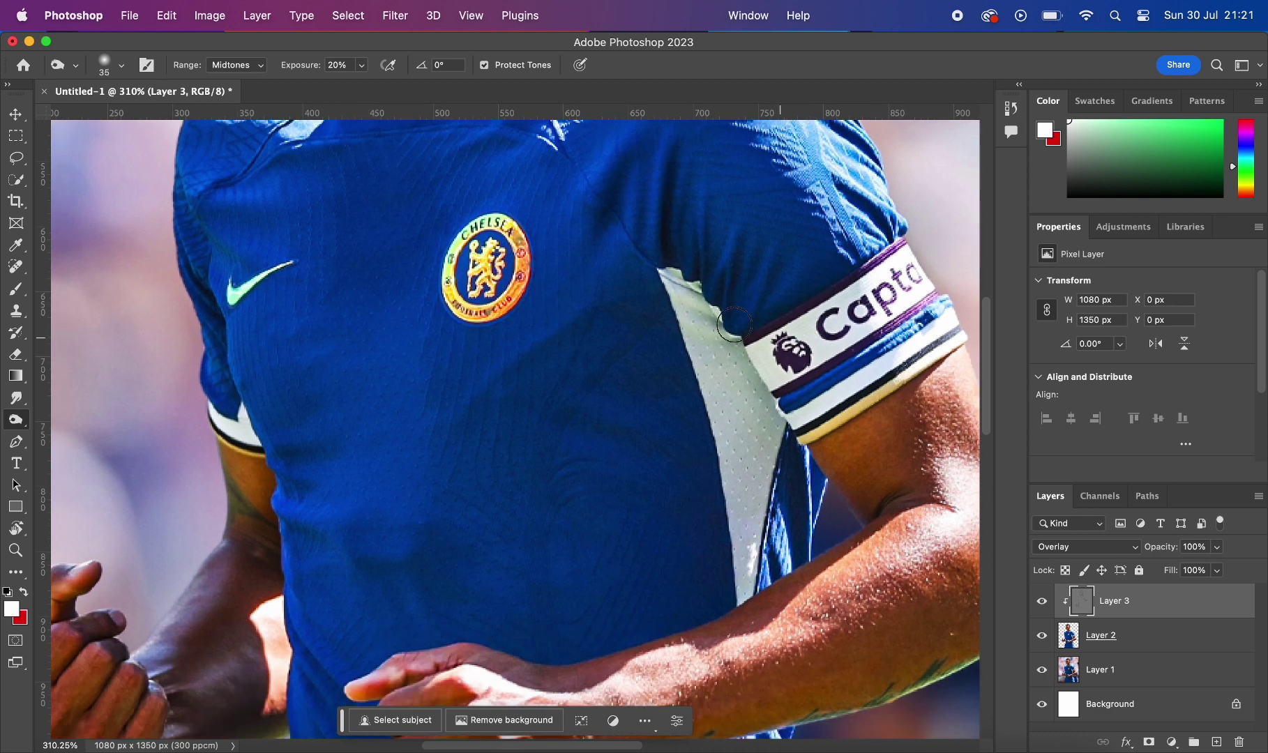
key("bracketright")
key("bracketright")
key("bracketright")
scroll(691, 363, "down", 2)
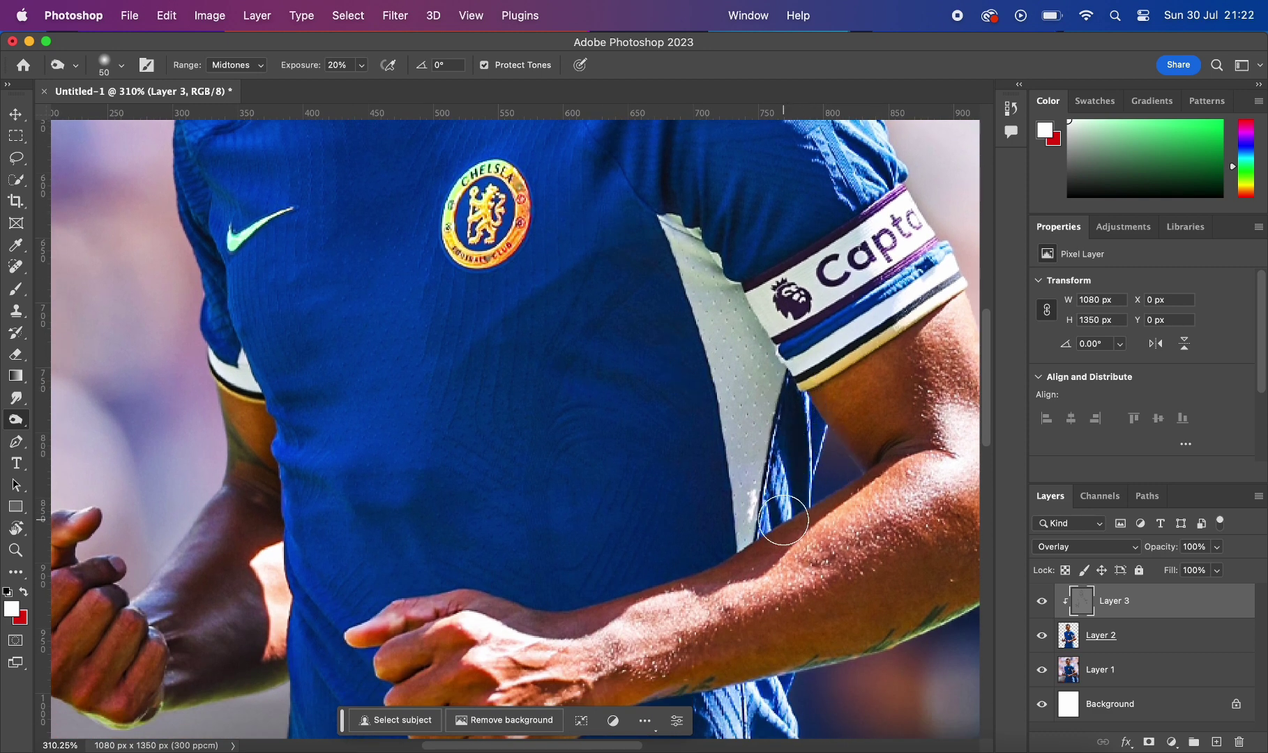
scroll(781, 517, "down", 4)
scroll(645, 511, "down", 2)
scroll(509, 453, "left", 1)
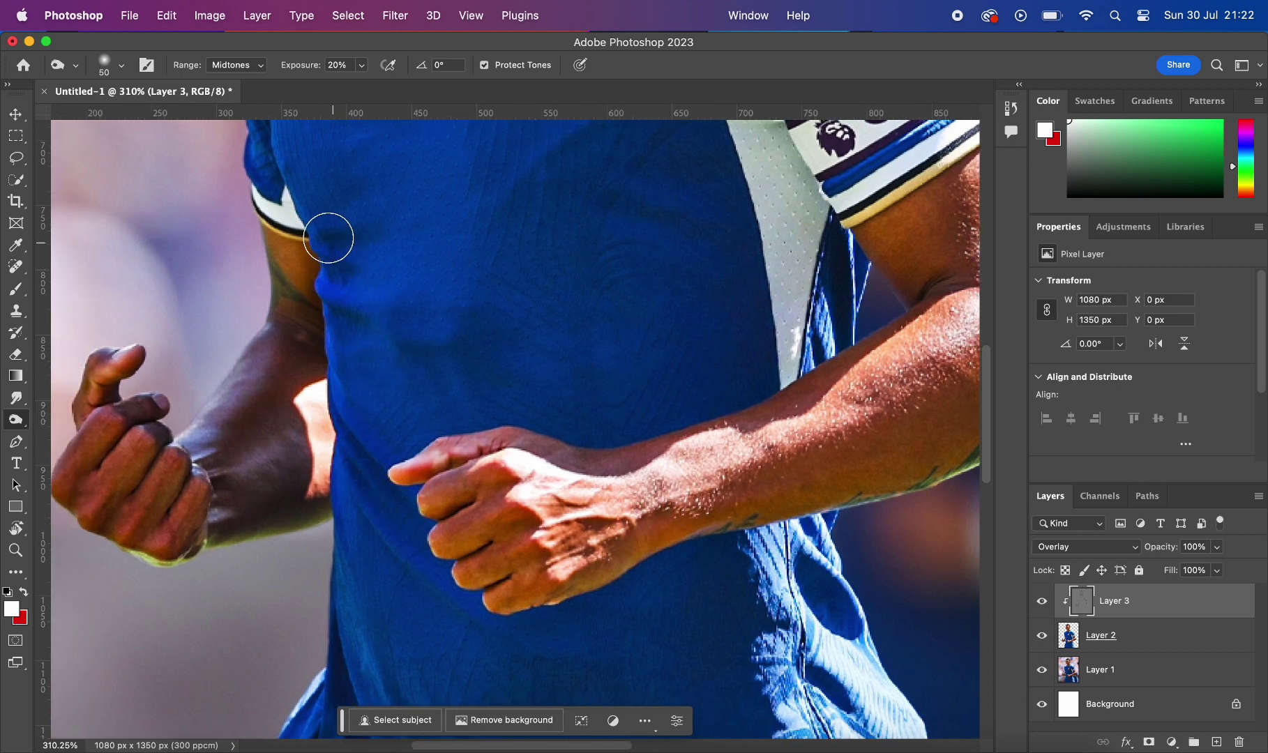
scroll(326, 232, "up", 3)
scroll(325, 232, "left", 4)
scroll(431, 248, "down", 3)
scroll(431, 248, "right", 1)
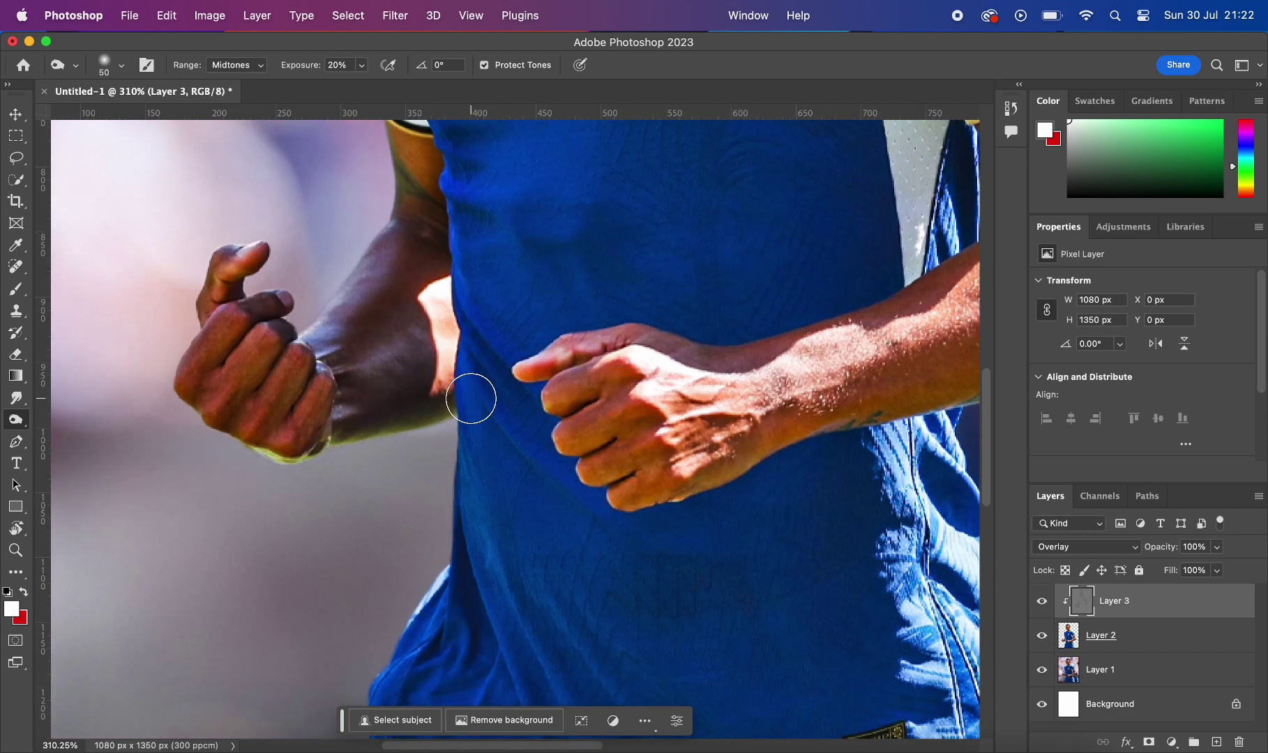
scroll(475, 481, "down", 2)
scroll(498, 617, "down", 1)
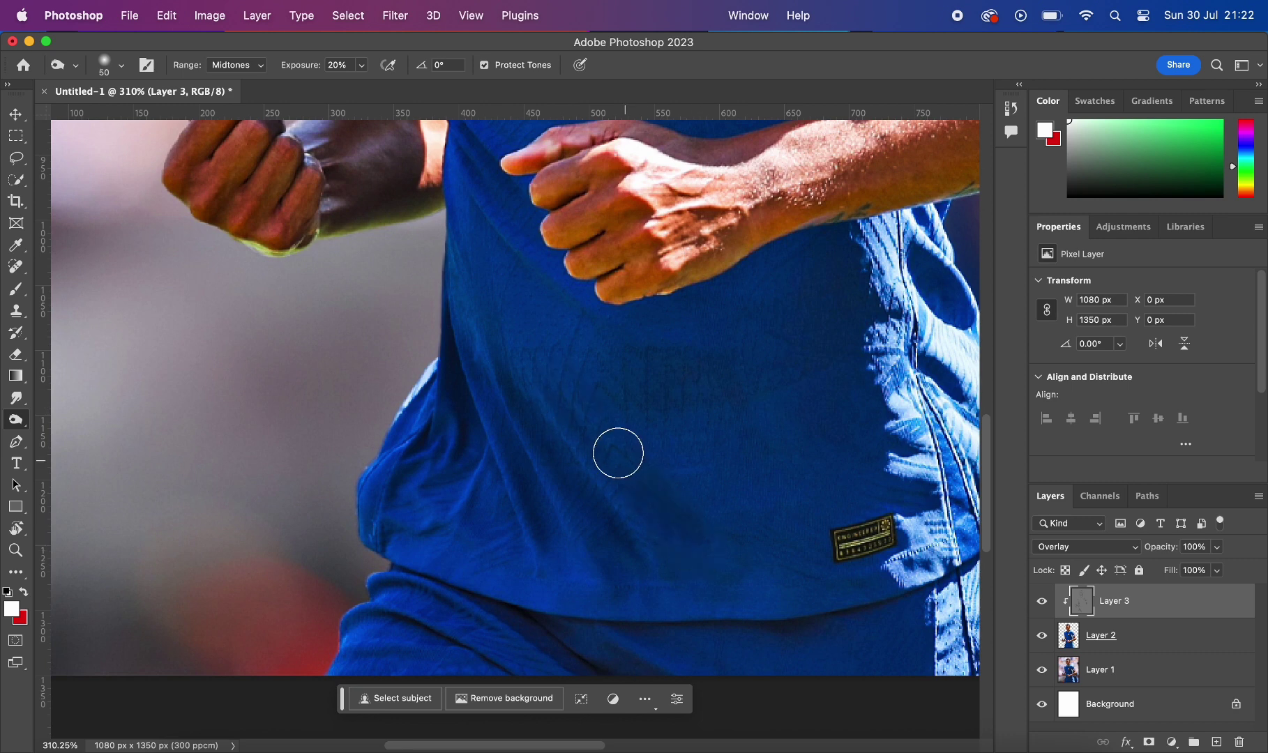
scroll(611, 447, "down", 1)
scroll(610, 447, "right", 1)
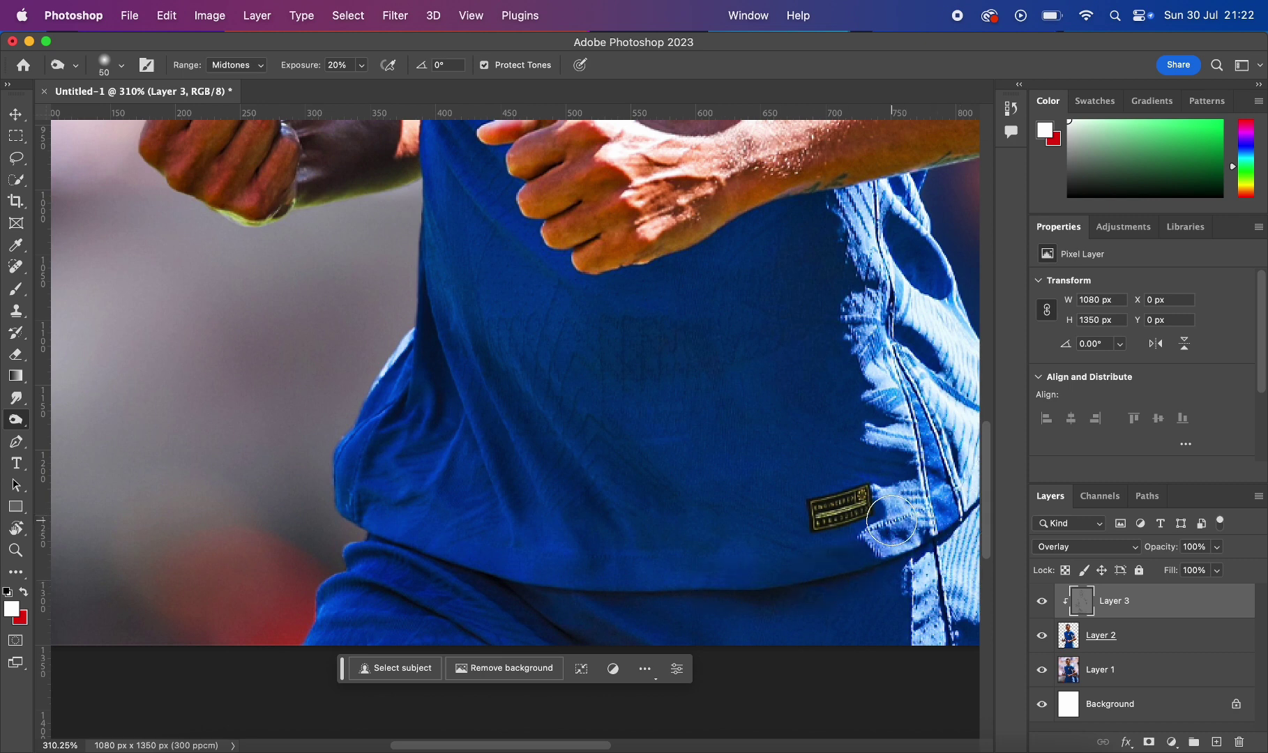
scroll(907, 523, "up", 3)
scroll(907, 523, "right", 6)
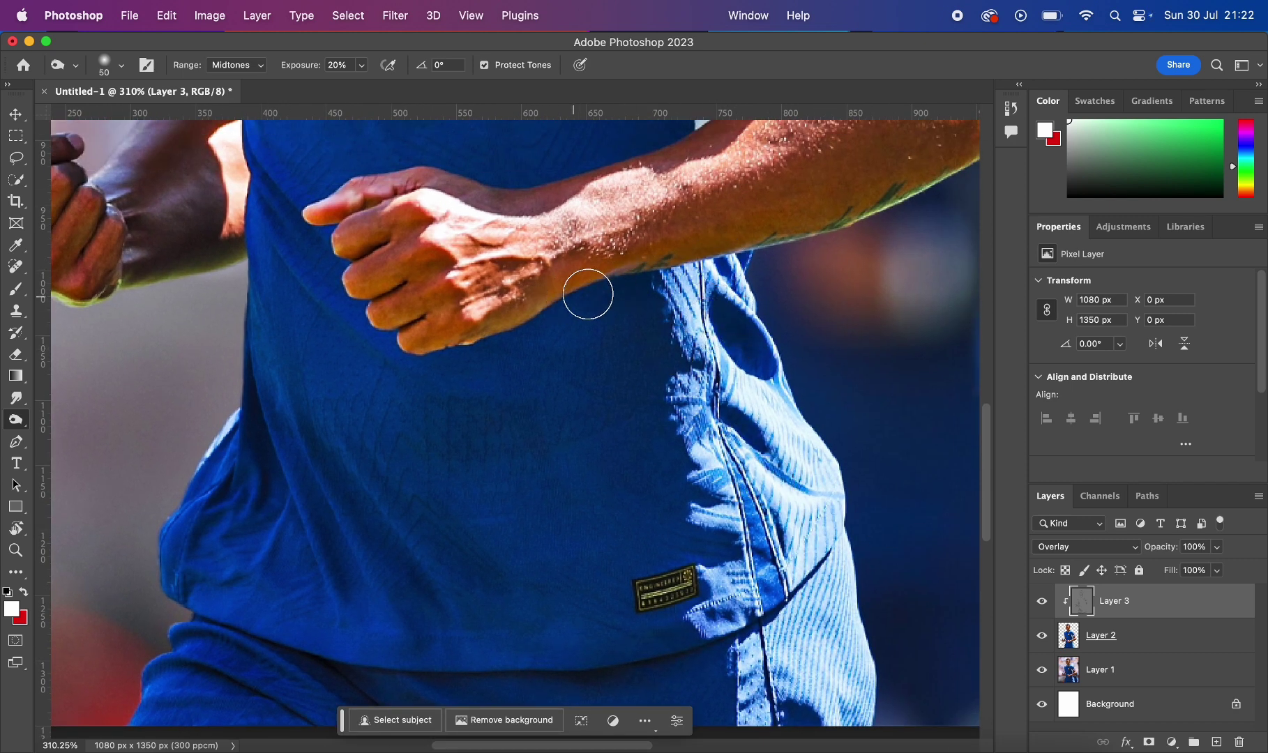
Step: Burn the shadows on the forearm and hand on Layer 3, resizing the brush as needed
scroll(594, 349, "up", 5)
scroll(595, 349, "left", 2)
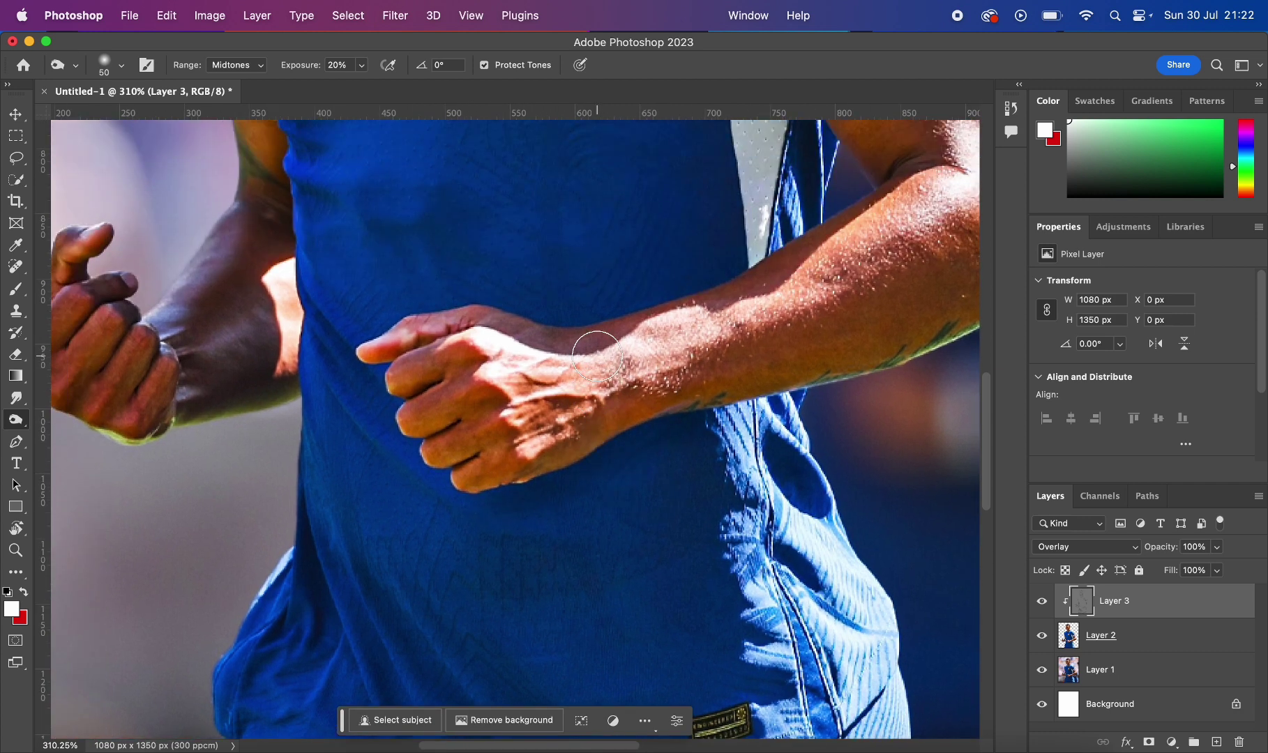
key("bracketleft")
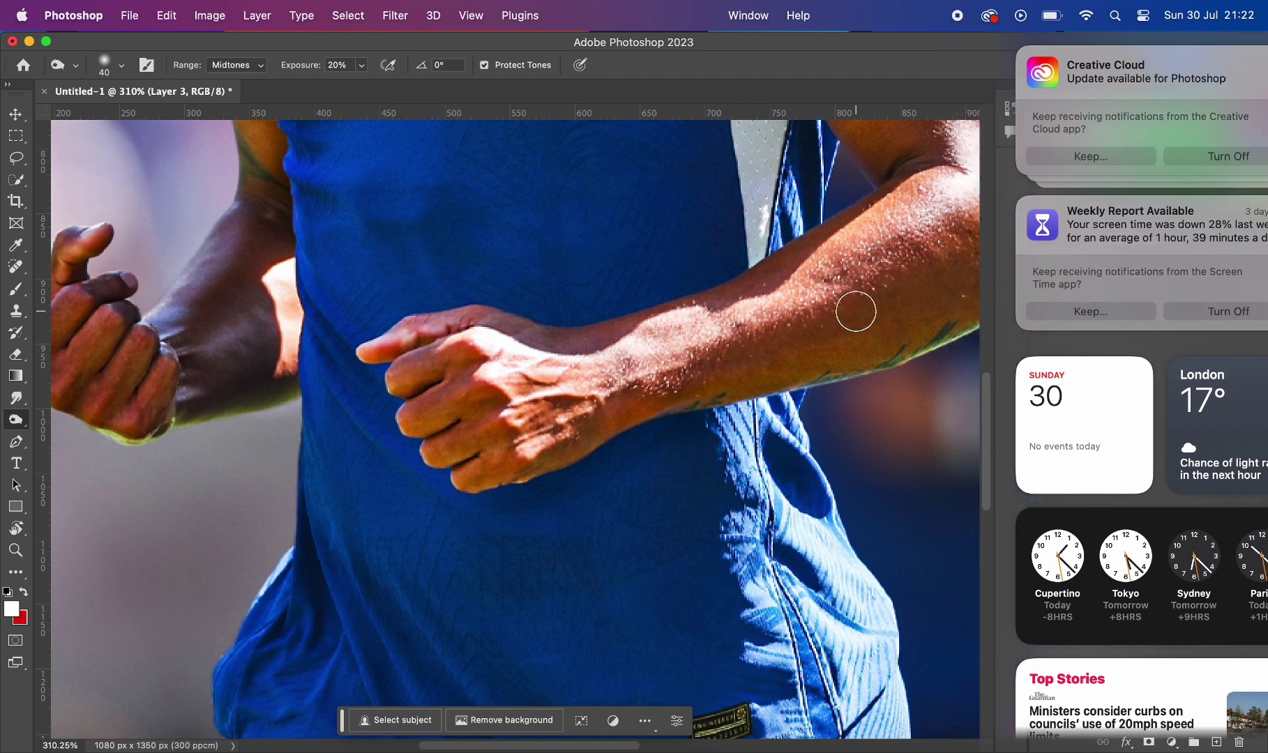
scroll(712, 380, "right", 1)
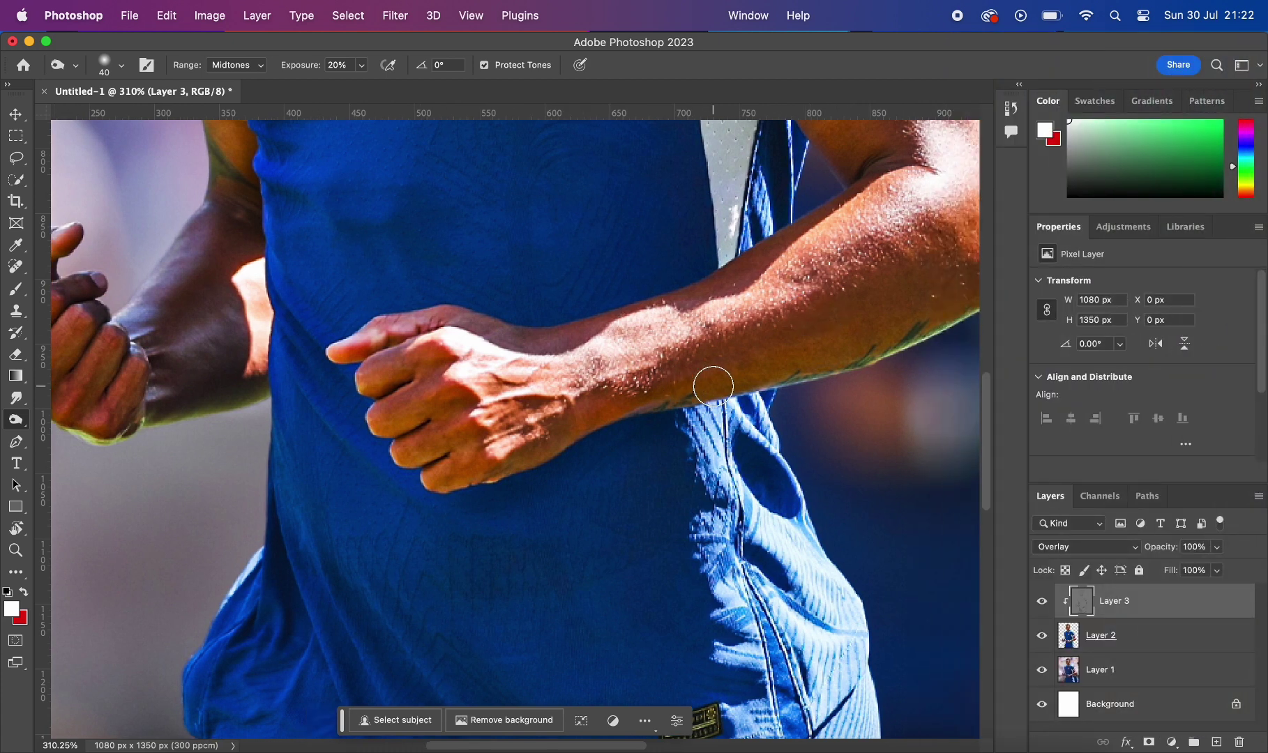
scroll(701, 352, "right", 1)
key("bracketright")
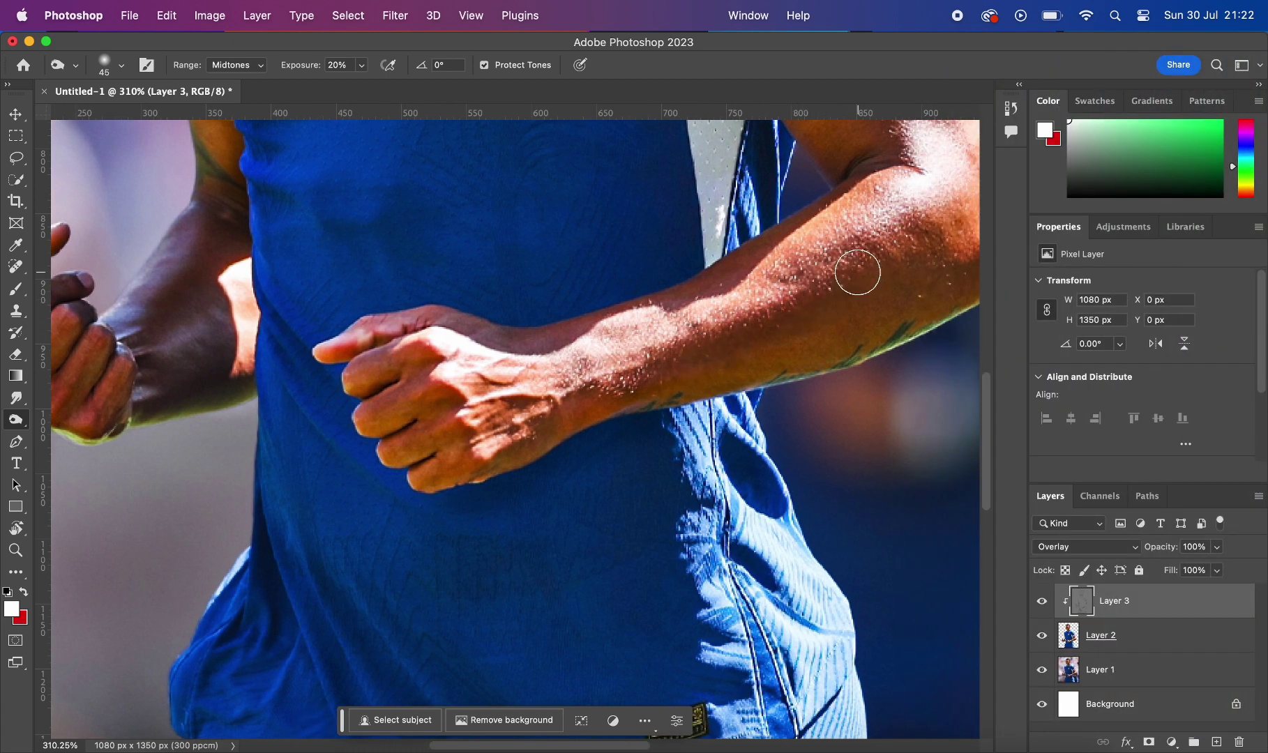
key("bracketright")
key("bracketright")
scroll(645, 370, "right", 4)
scroll(644, 369, "up", 2)
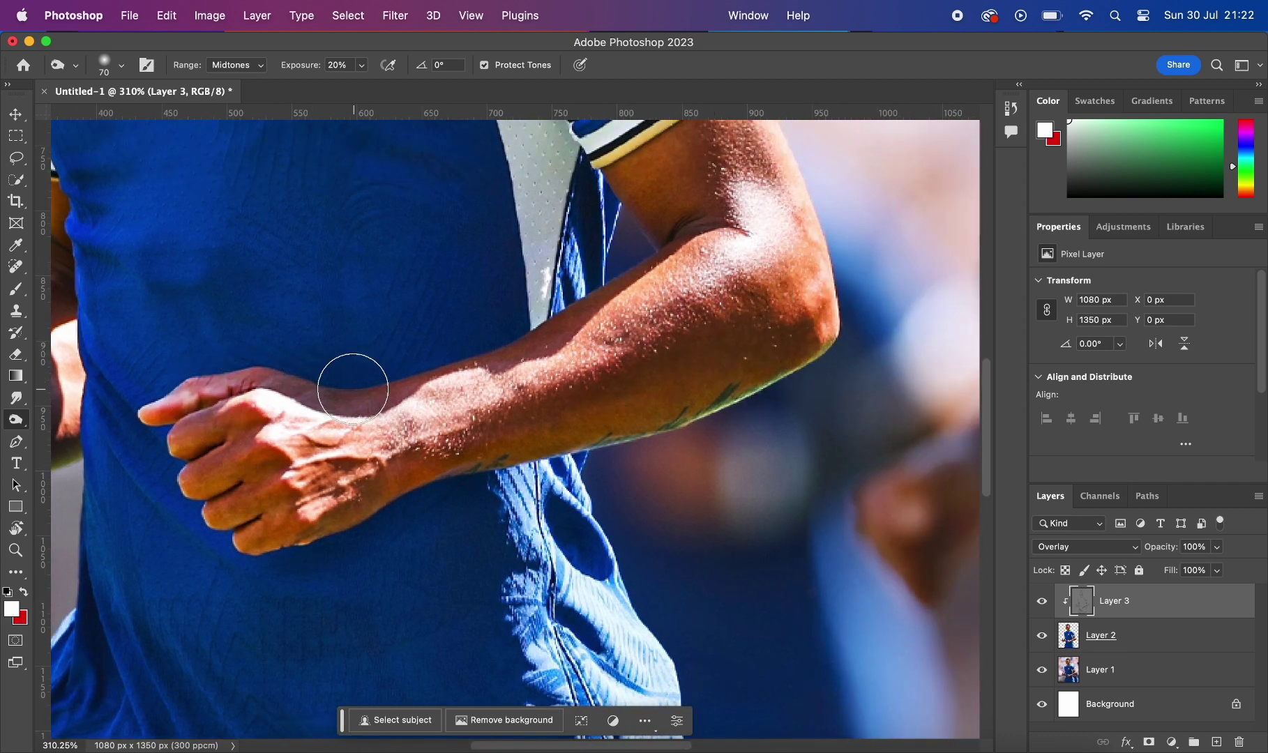
Step: Burn the shoulder seams and collar-side neck with a smaller brush, then zoom back out
key("bracketleft")
key("bracketleft")
key("bracketleft")
key("bracketleft")
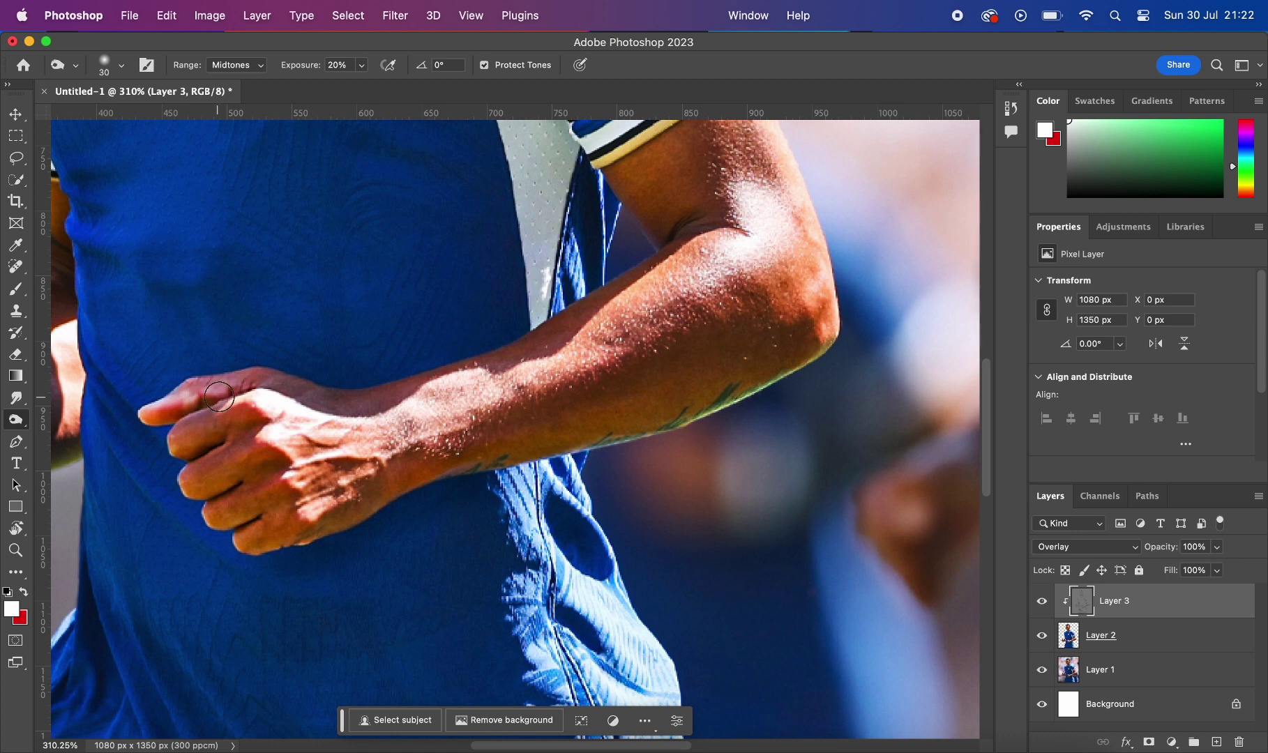
scroll(254, 388, "up", 3)
scroll(254, 388, "right", 2)
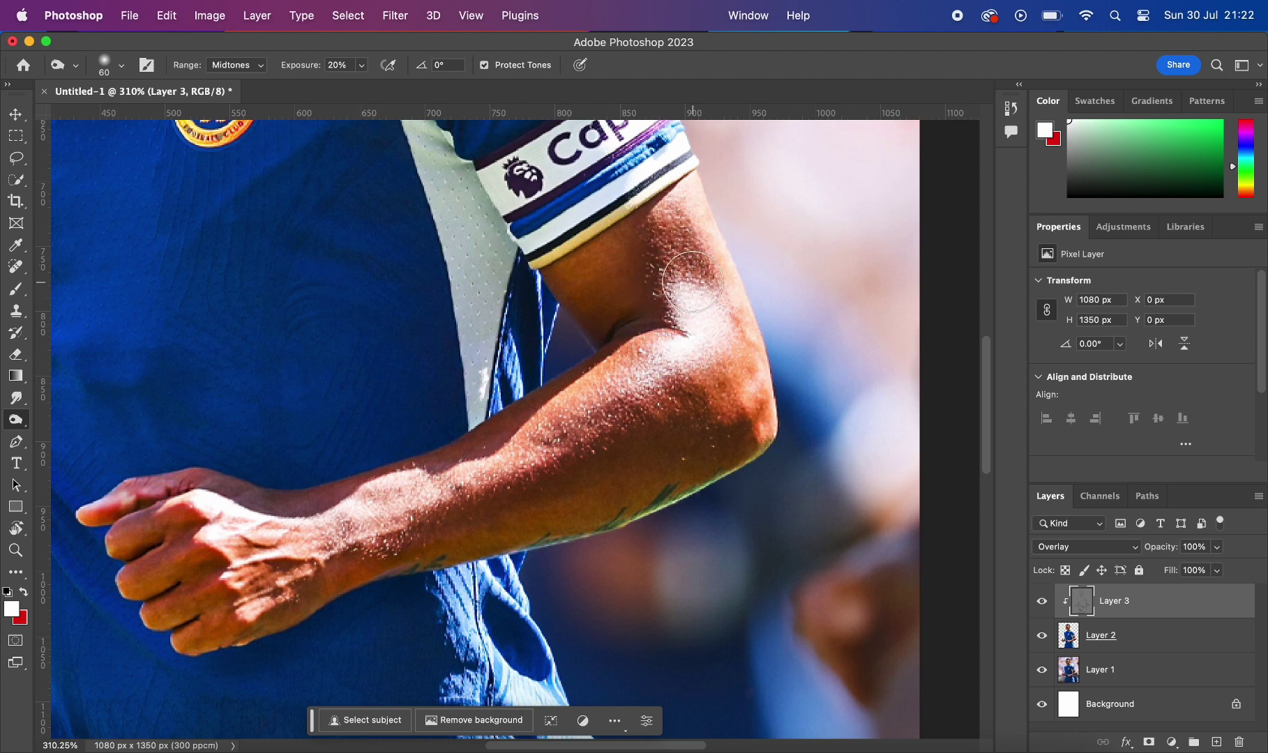
scroll(692, 281, "up", 3)
scroll(692, 281, "up", 4)
scroll(692, 281, "left", 2)
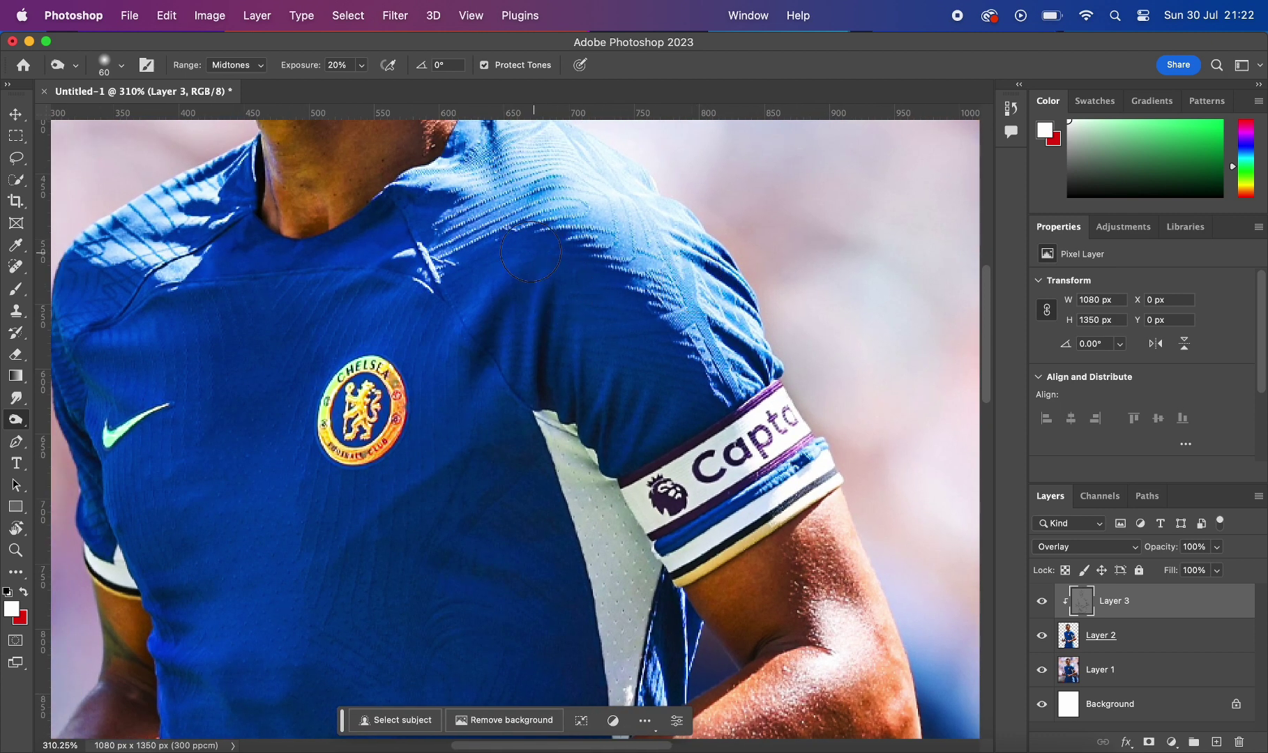
scroll(633, 333, "up", 3)
scroll(633, 333, "left", 2)
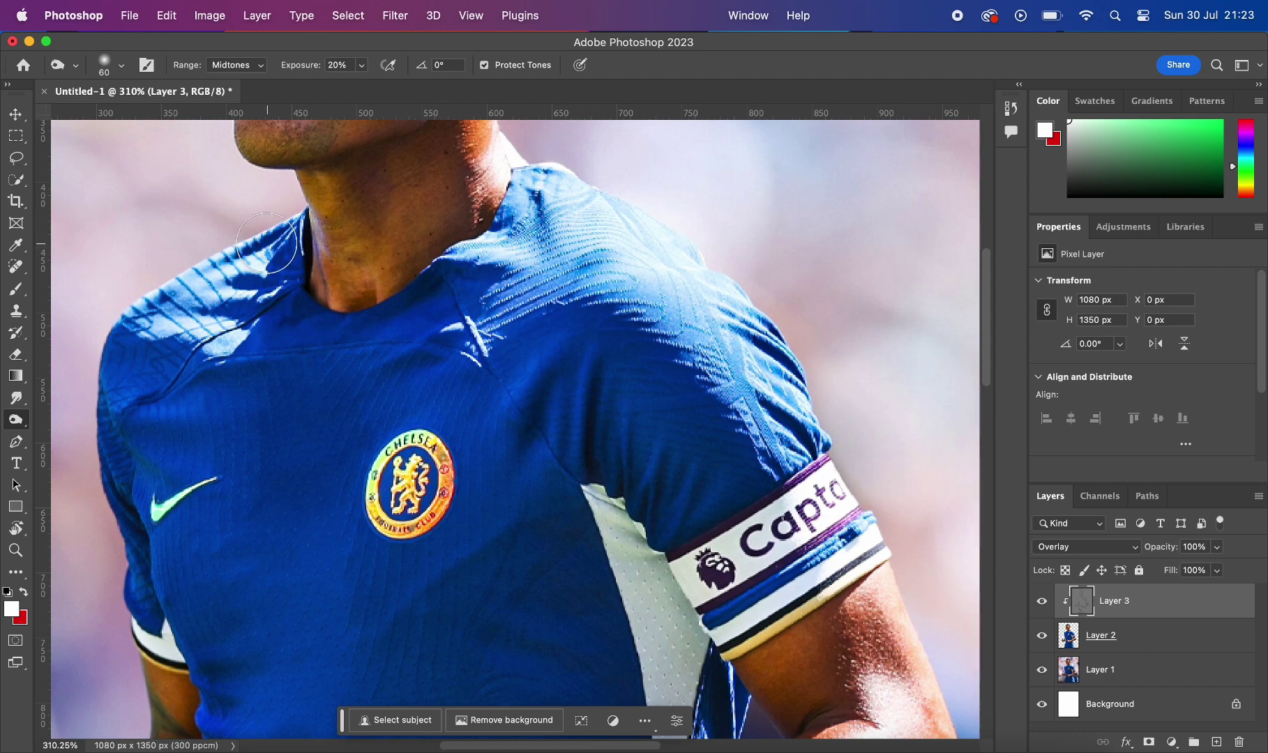
scroll(527, 237, "down", 2)
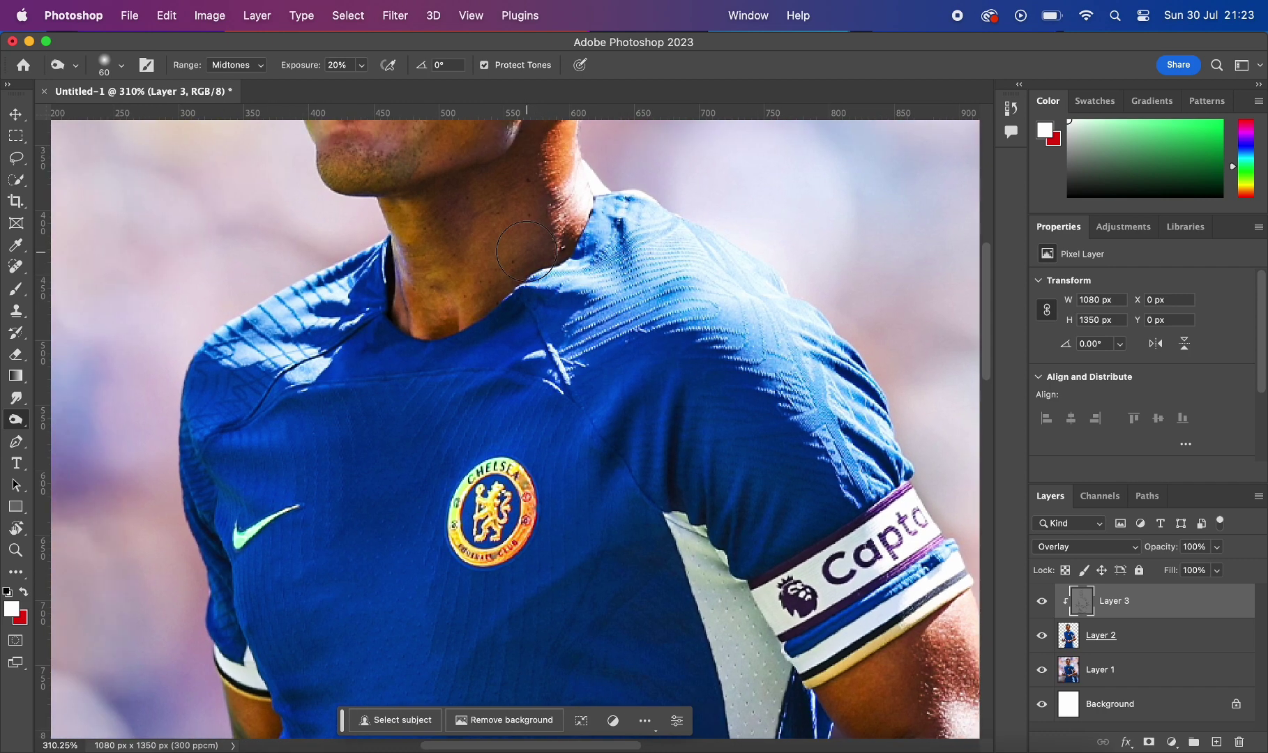
scroll(524, 251, "down", 2)
scroll(526, 255, "down", 2)
scroll(526, 255, "down", 2)
scroll(526, 255, "down", 1)
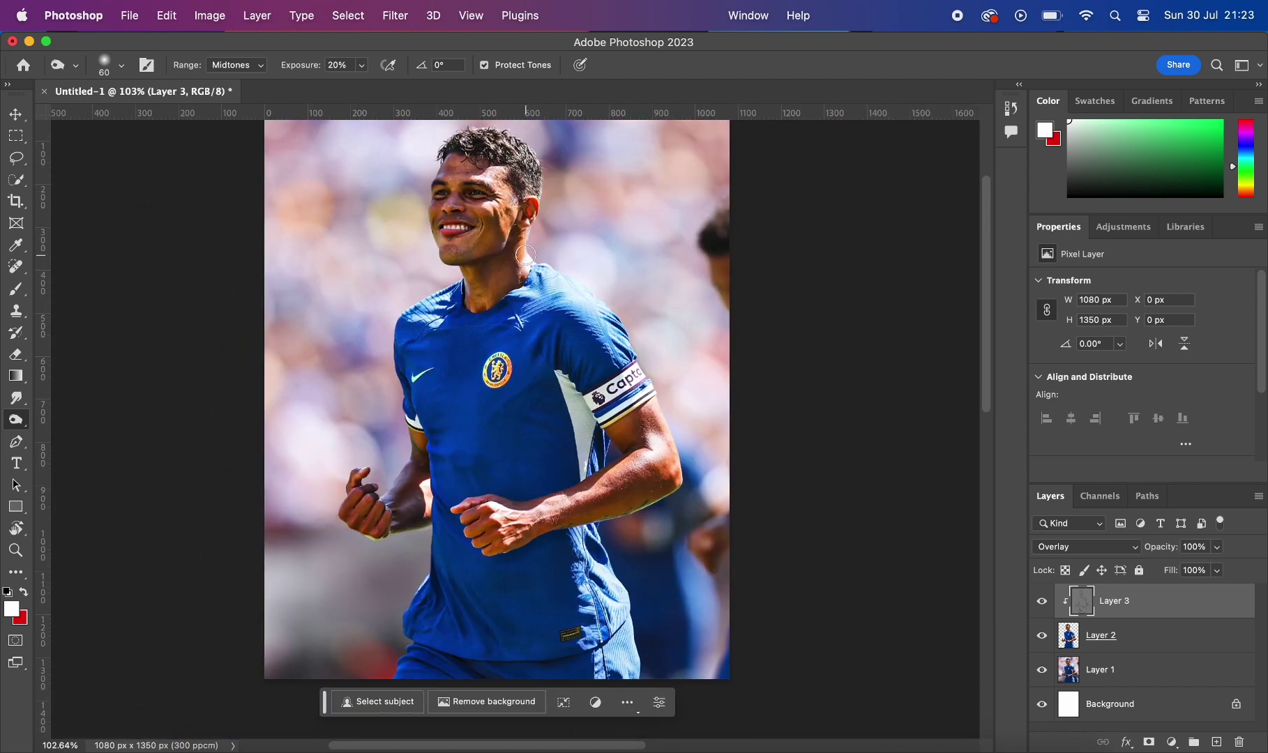
Step: Switch to the Dodge tool and brighten the skin from cheek to temple
right_click(23, 427)
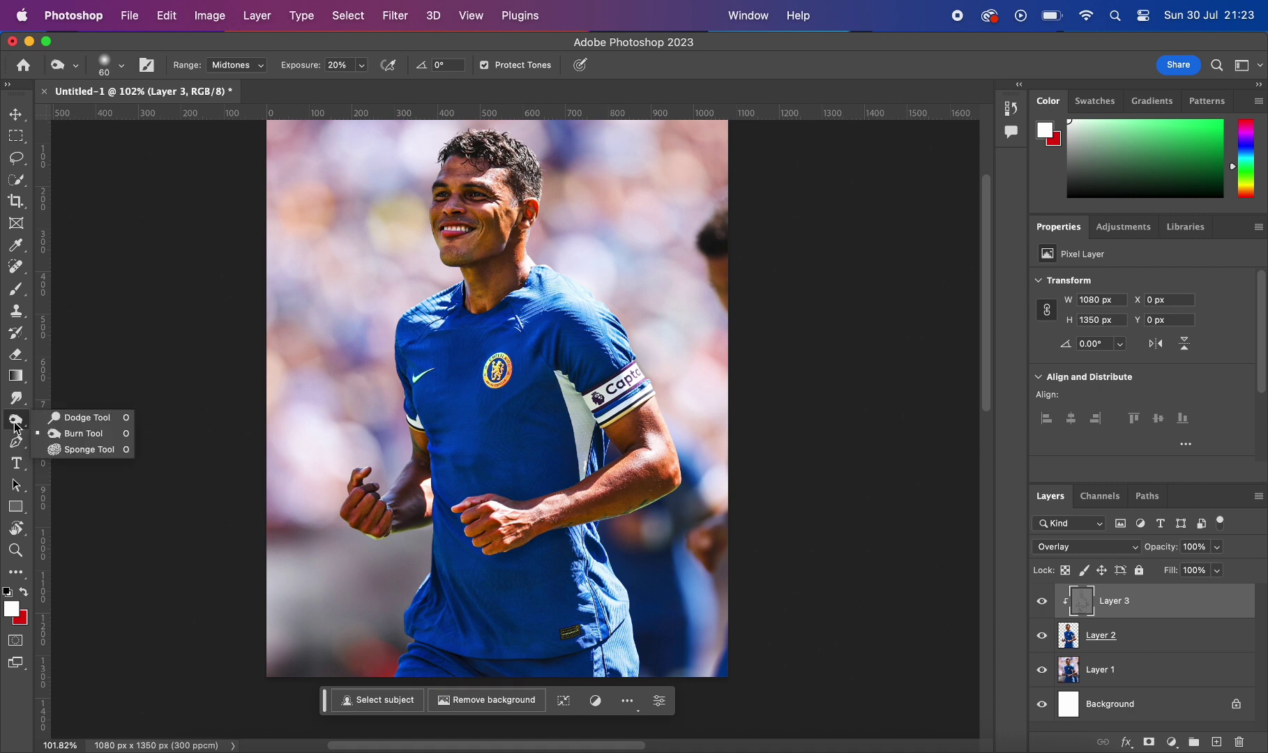
left_click(59, 421)
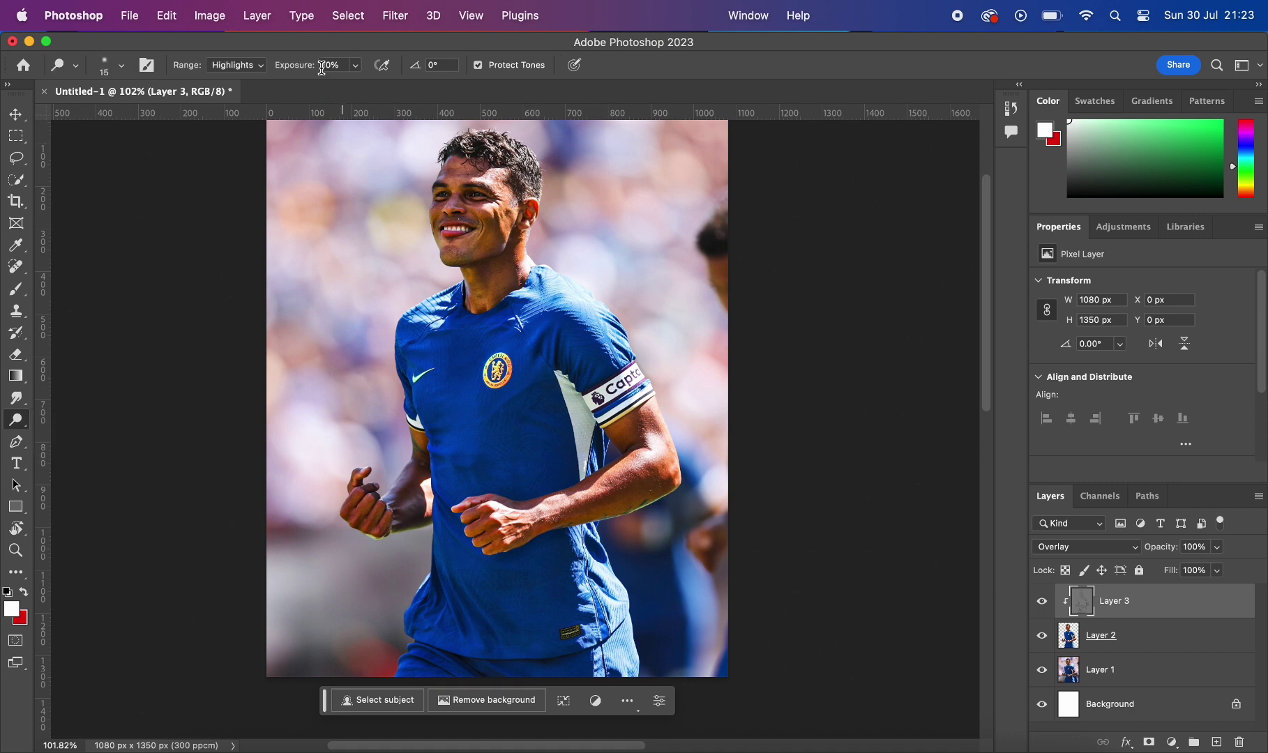
scroll(454, 314, "up", 5)
scroll(461, 279, "up", 2)
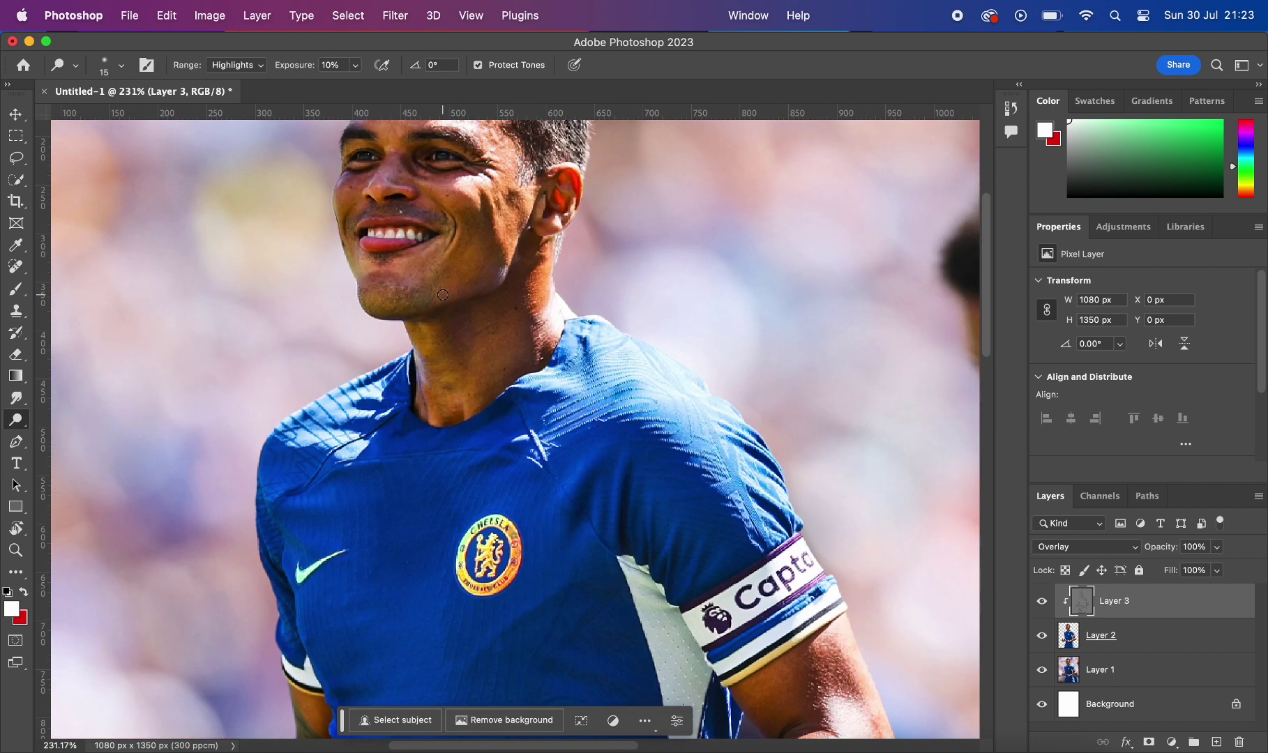
scroll(474, 349, "up", 4)
key("bracketright")
key("bracketright")
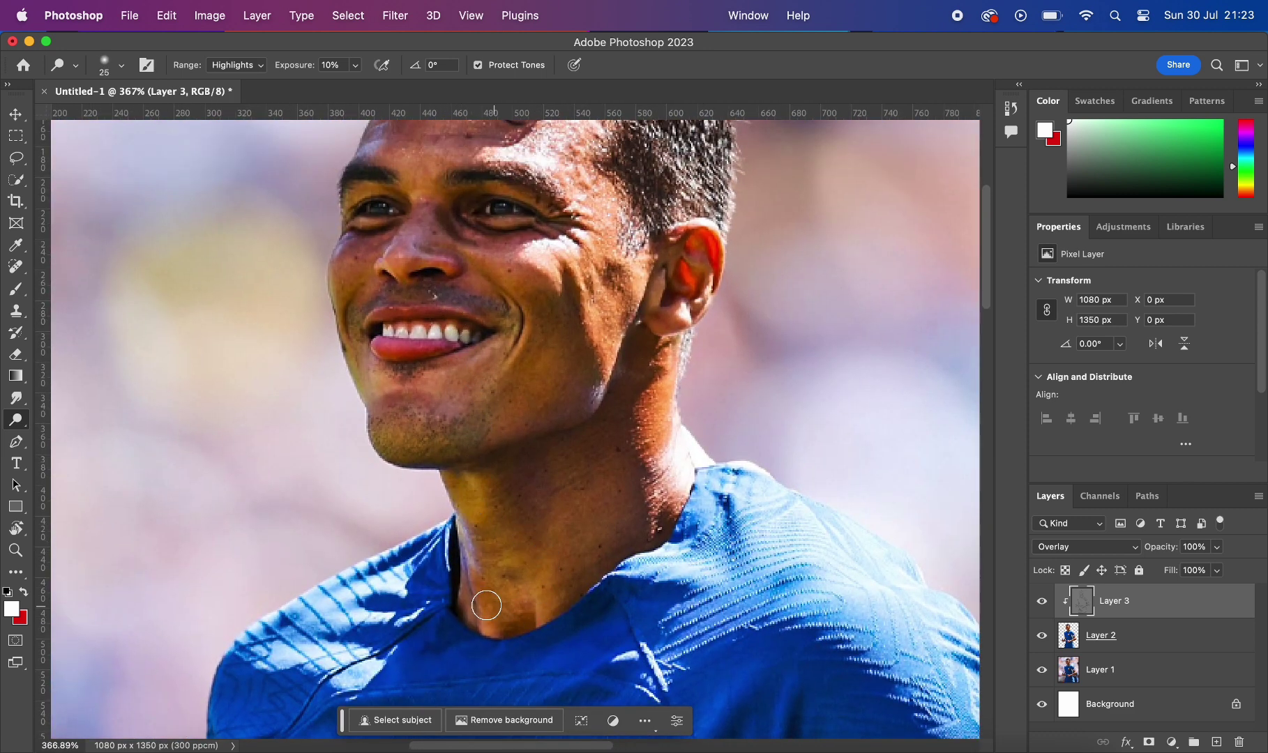
key("bracketright")
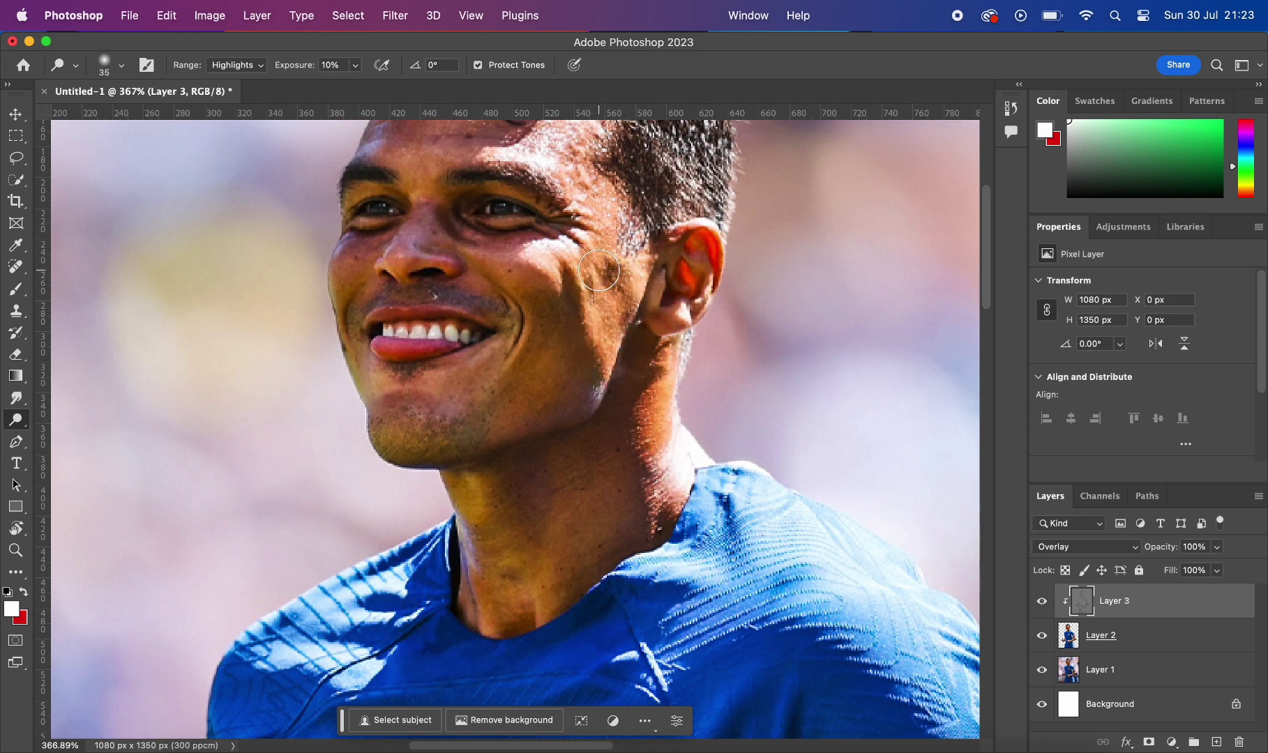
left_click_drag(536, 253, 564, 192)
Step: Lighten the smile-line crease on the cheek with a finer brush
key("bracketleft")
key("bracketleft")
key("bracketleft")
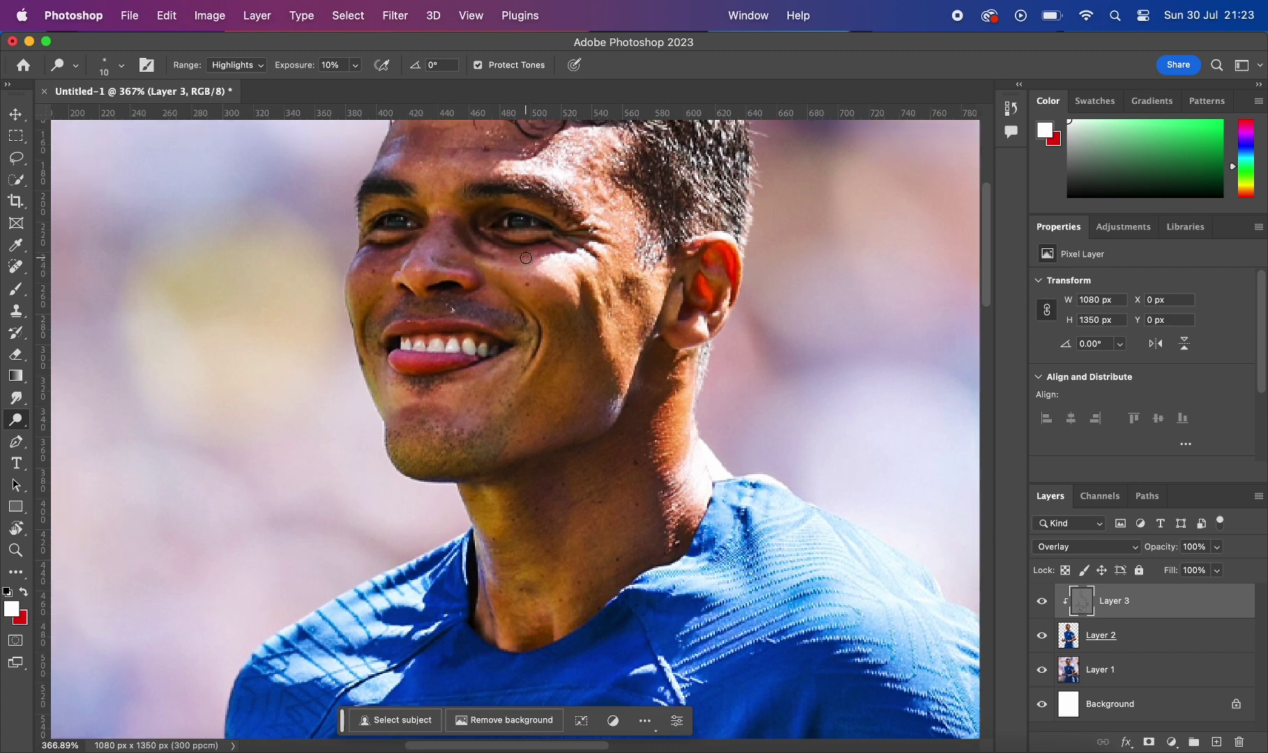
scroll(489, 314, "up", 5)
key("bracketright")
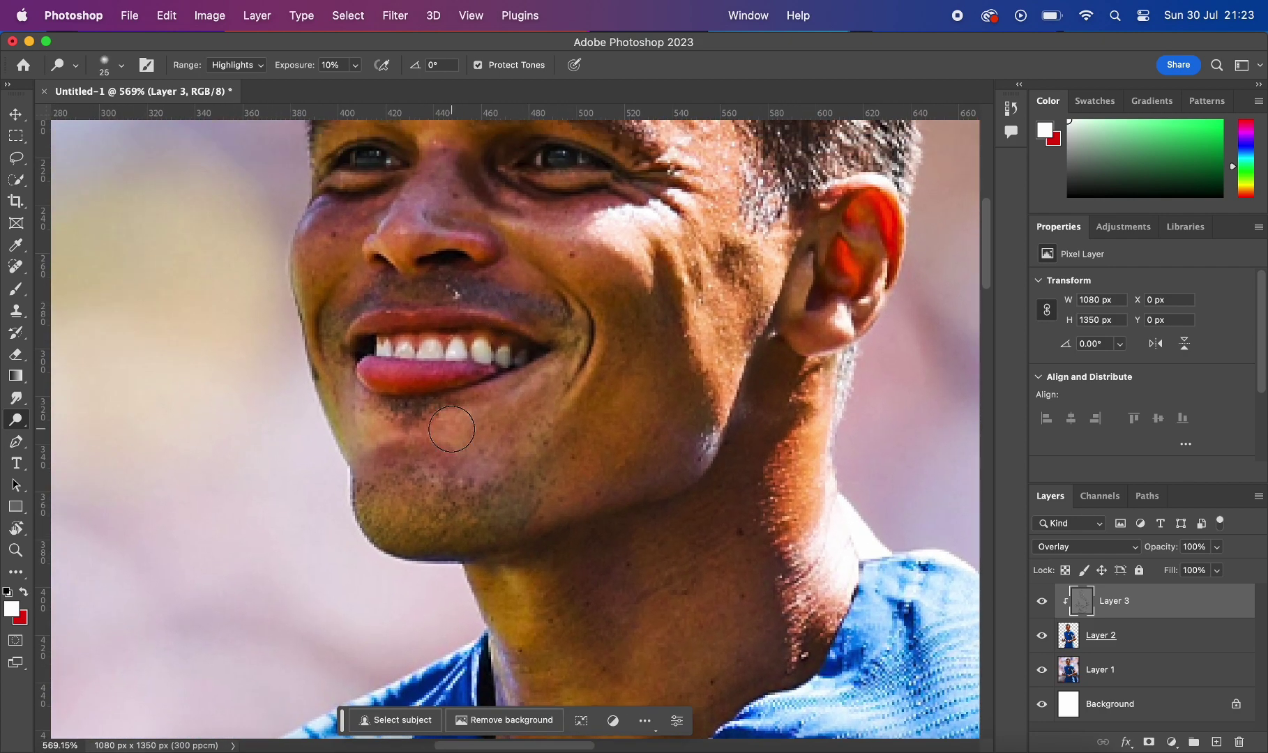
scroll(452, 429, "down", 2)
left_click_drag(563, 335, 546, 394)
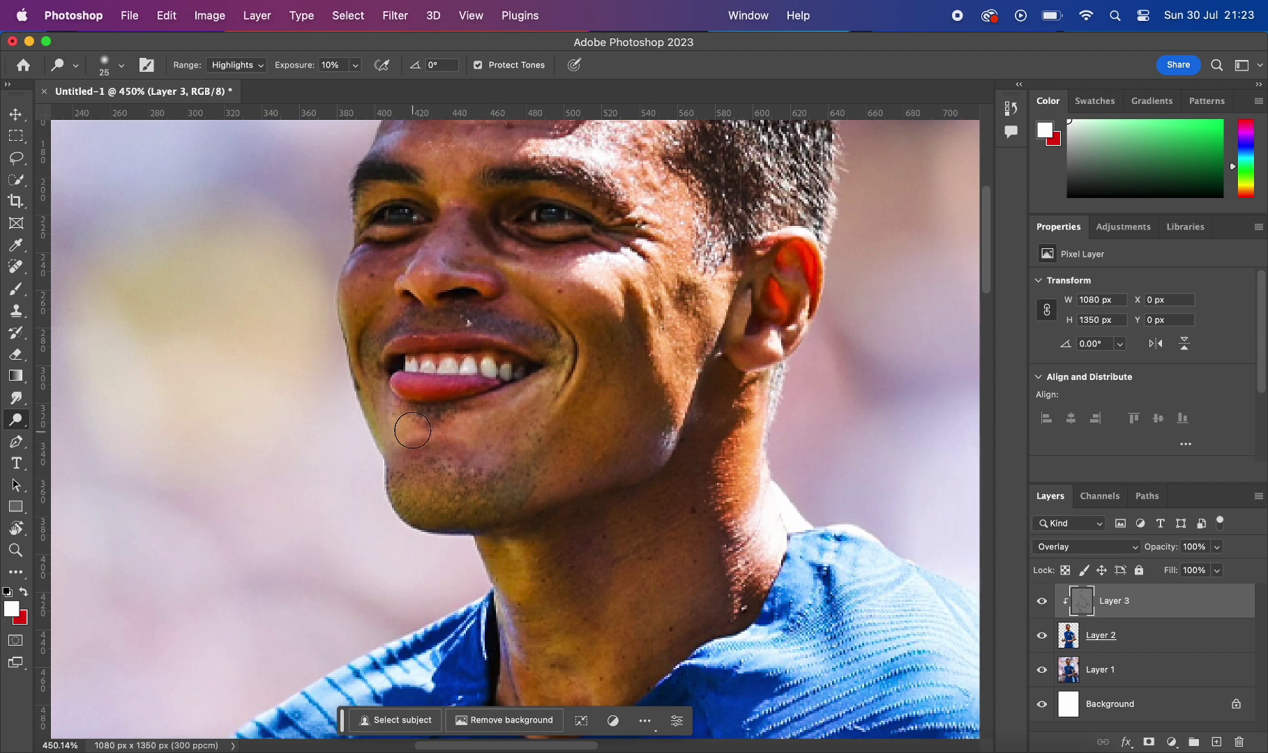
Step: Brighten the nose bridge, the eyebrow and the skin under the eye, then zoom out
scroll(460, 473, "up", 2)
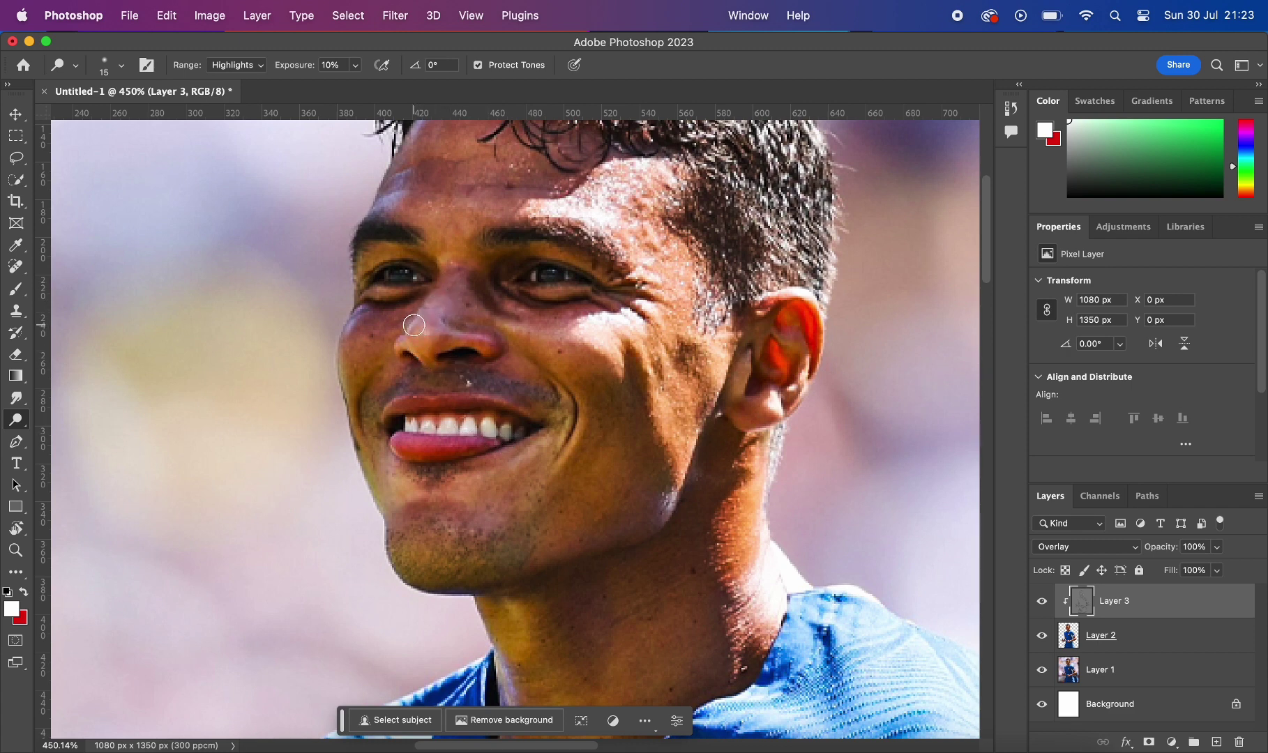
left_click_drag(451, 296, 453, 266)
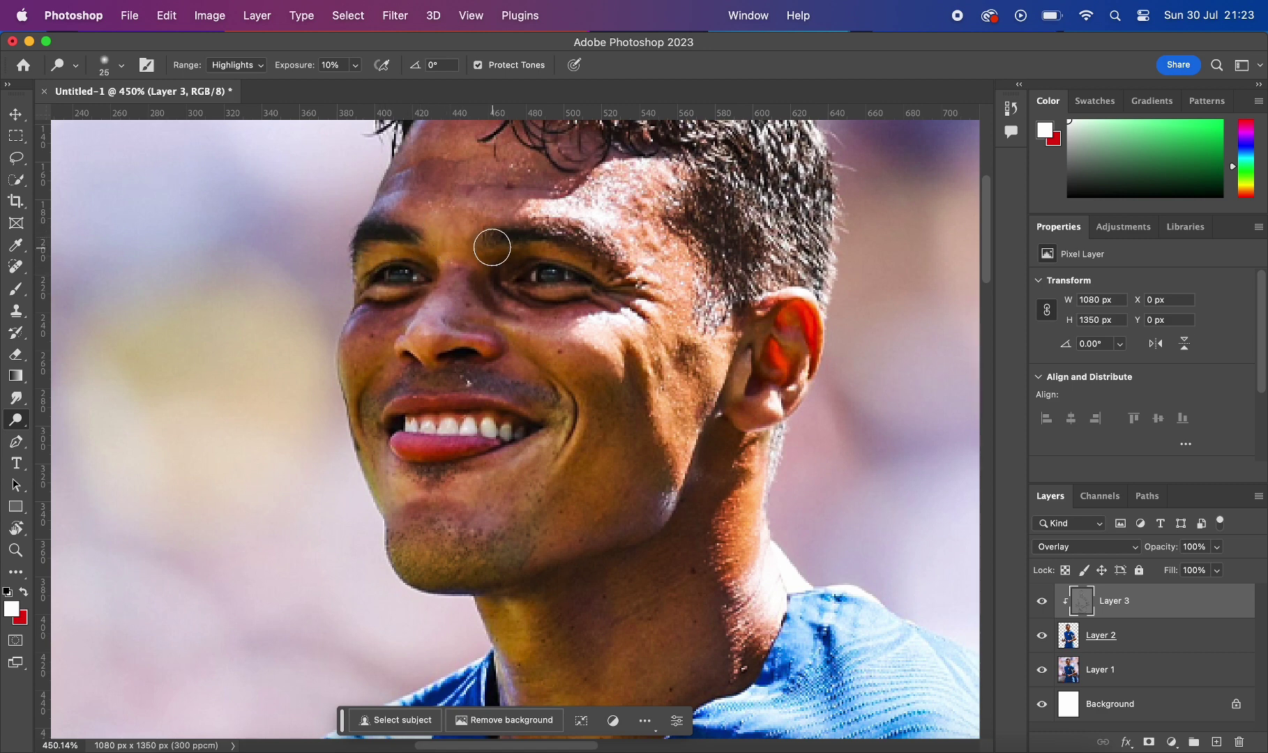
left_click_drag(493, 247, 523, 235)
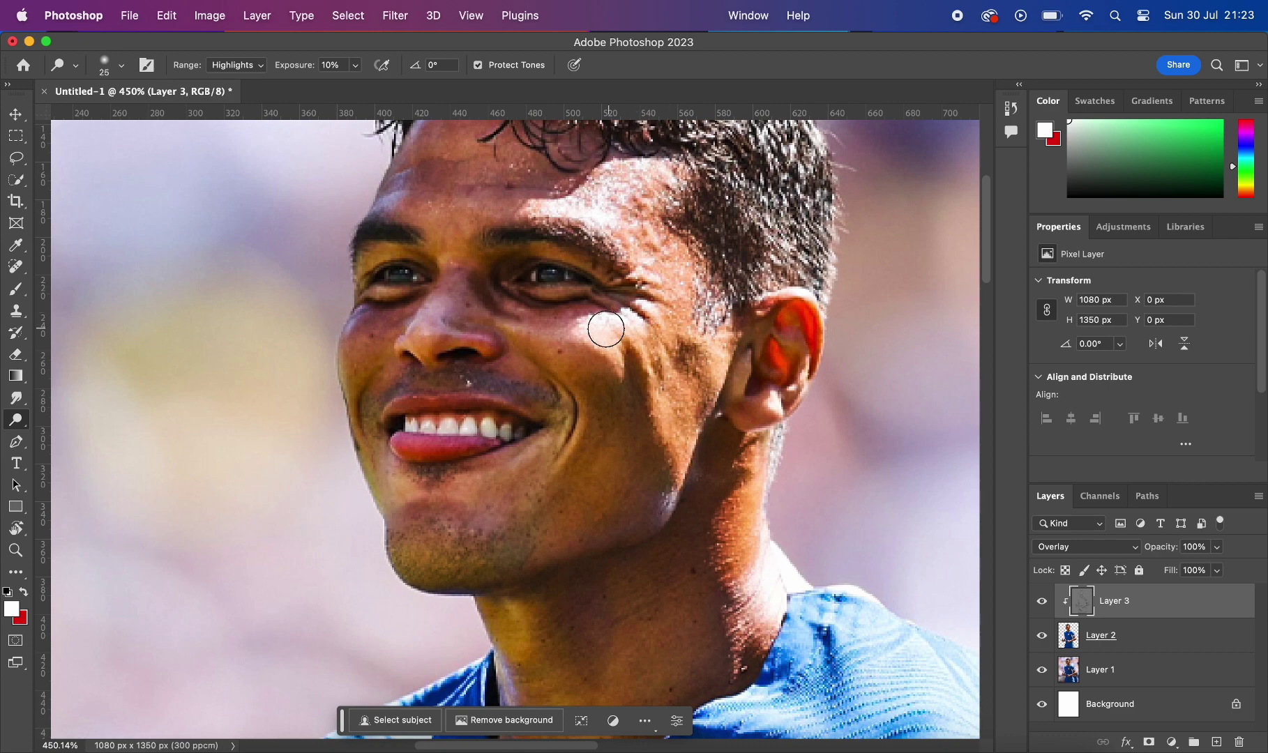
left_click_drag(609, 321, 645, 304)
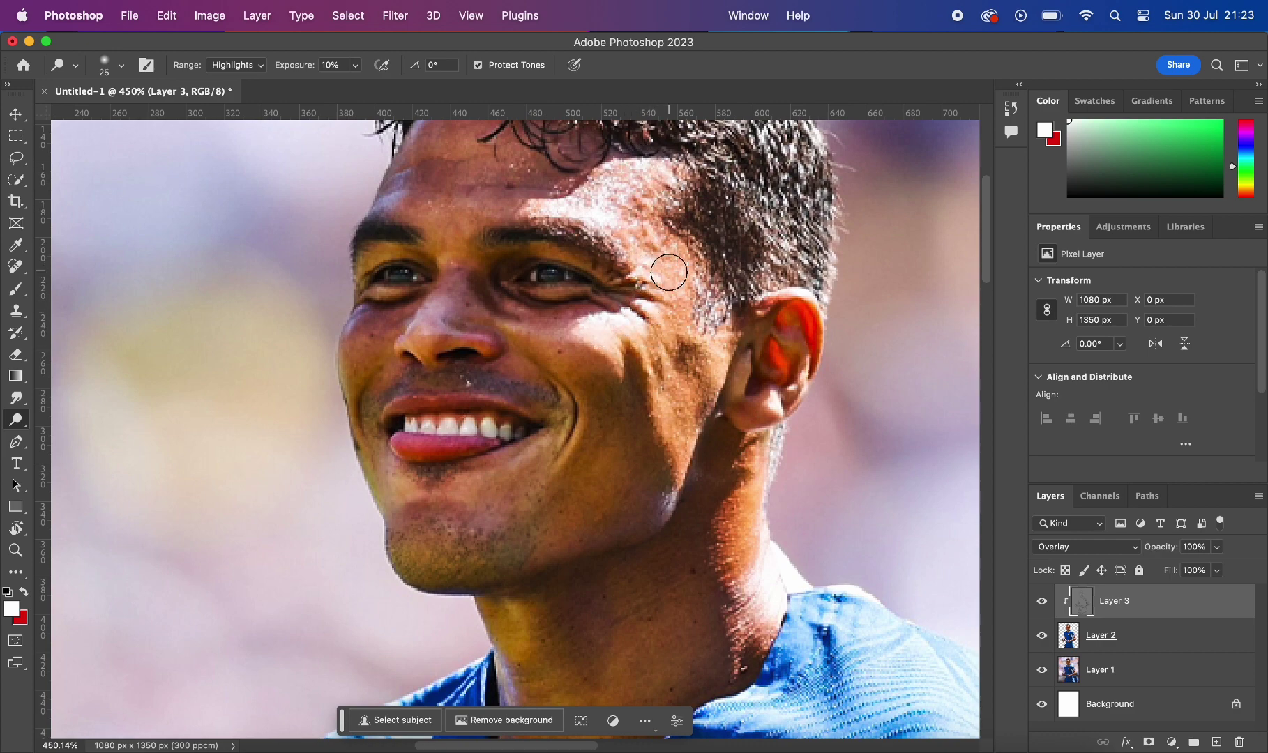
scroll(668, 276, "down", 3)
scroll(667, 282, "down", 3)
Step: Dodge the highlights along the player's hairline
scroll(666, 288, "down", 2)
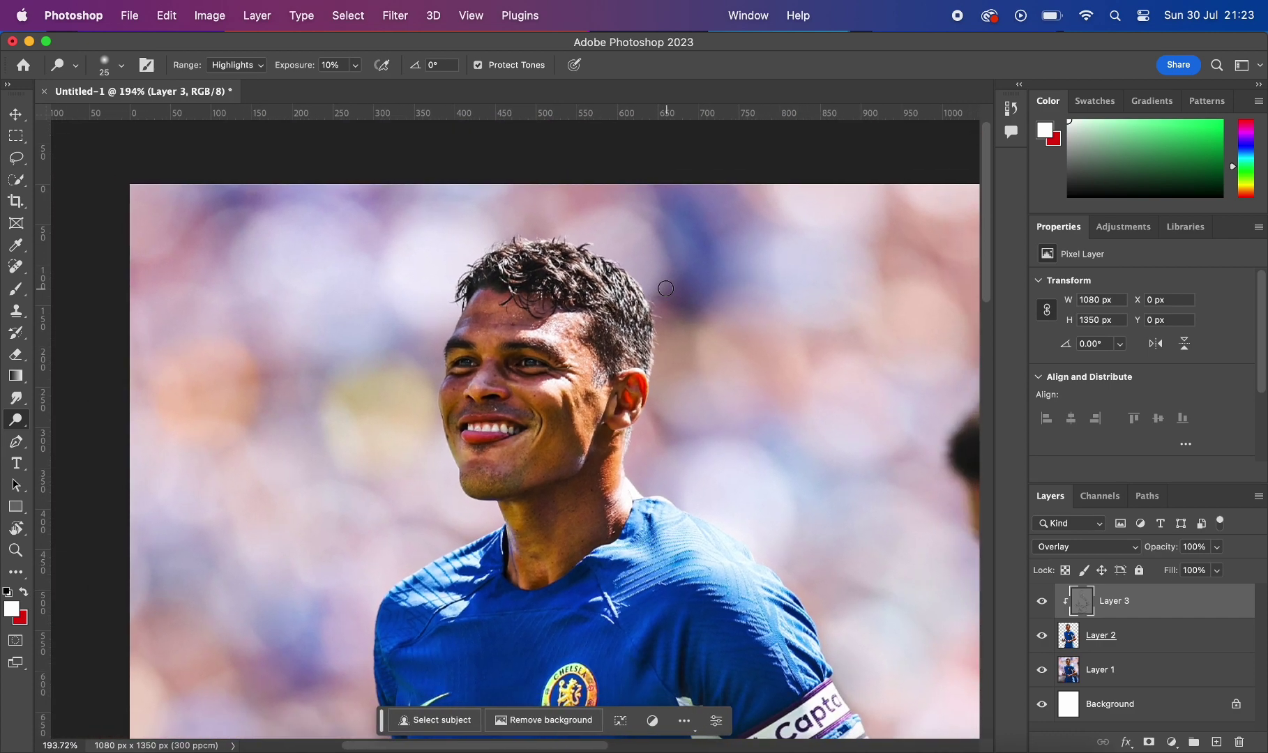
scroll(666, 288, "up", 3)
scroll(698, 370, "up", 2)
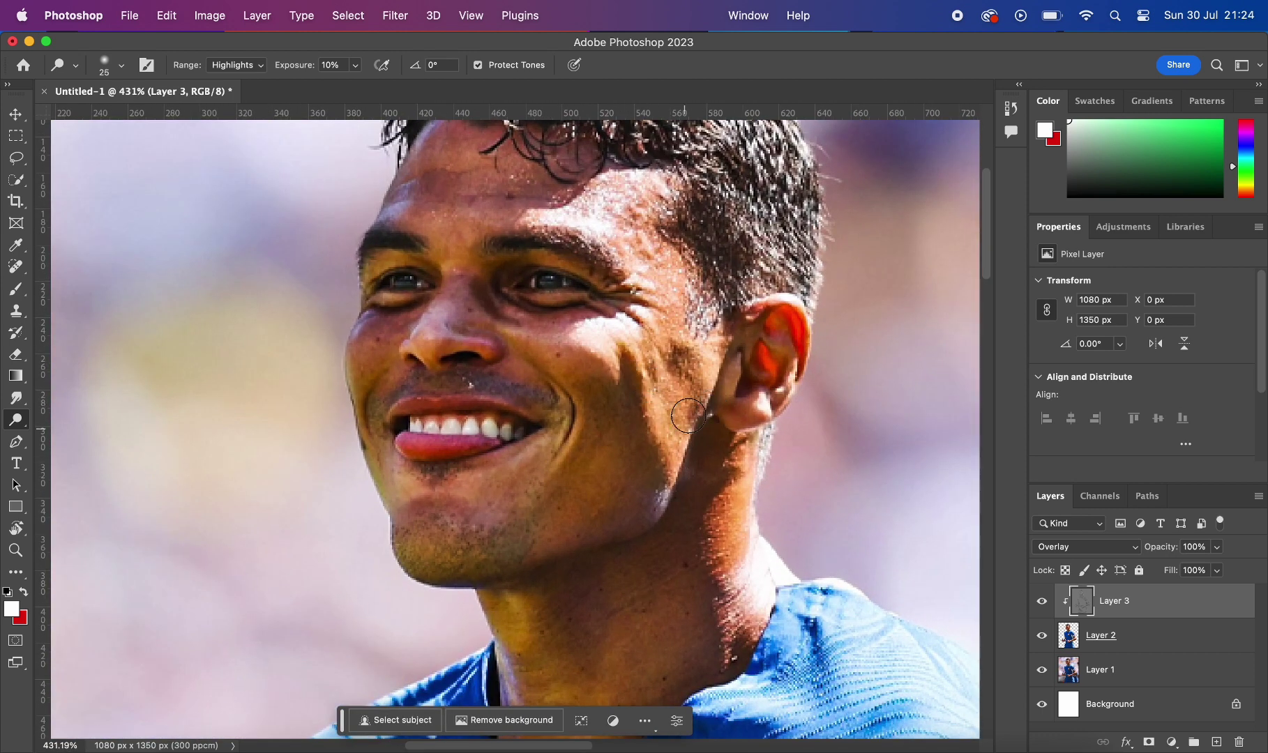
scroll(707, 323, "up", 1)
scroll(577, 194, "up", 4)
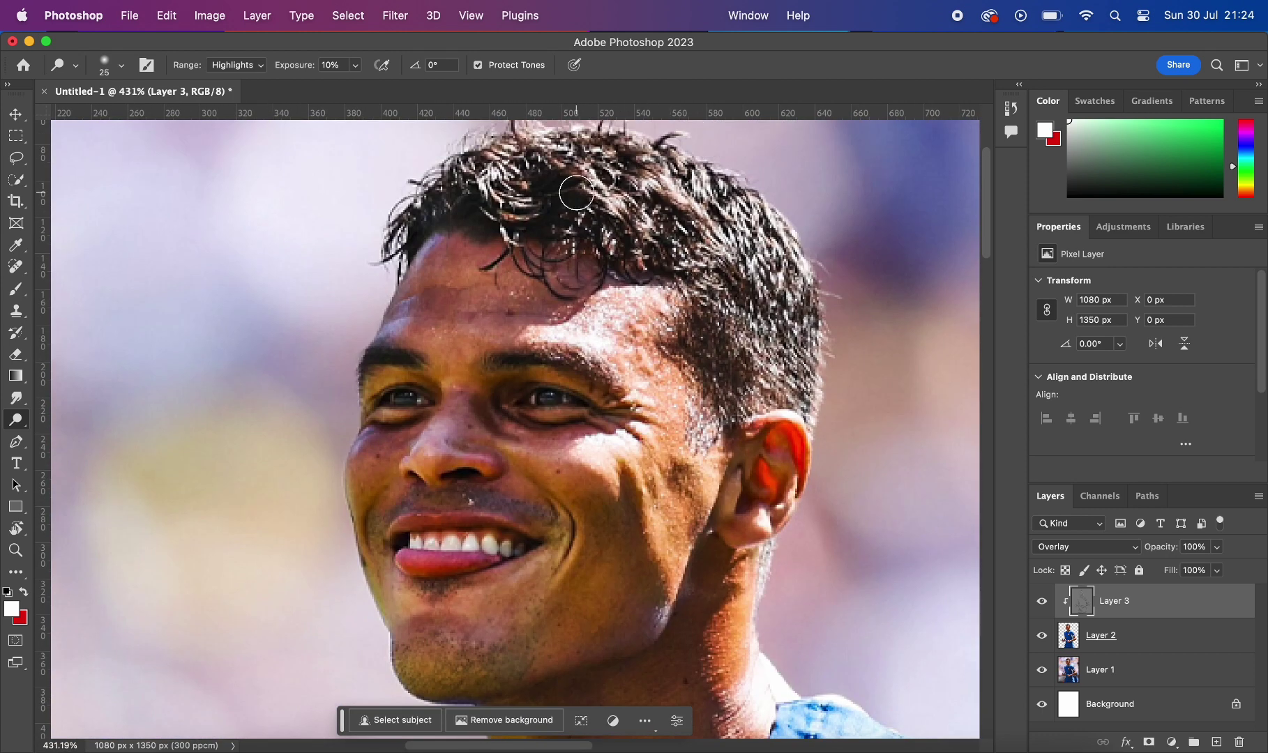
left_click_drag(508, 193, 752, 240)
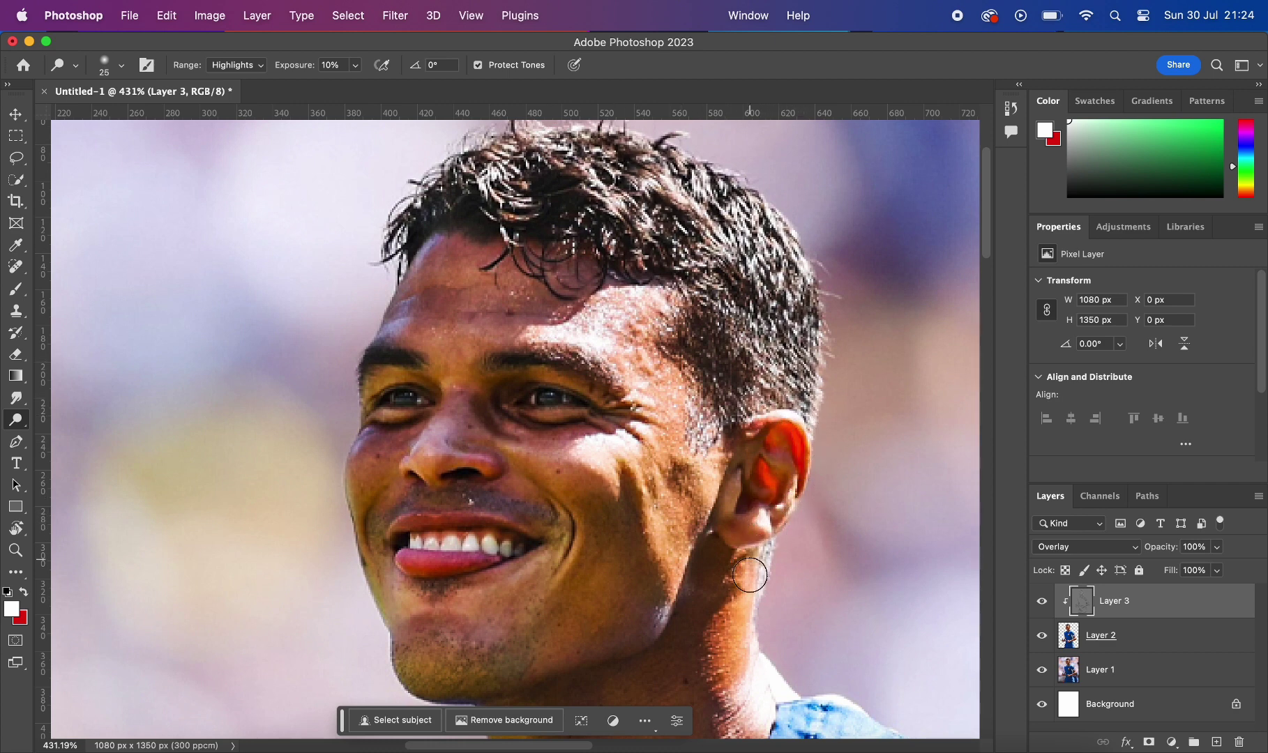
Step: Undo the dodge stroke near the brow and pan down toward the neck
scroll(744, 602, "left", 2)
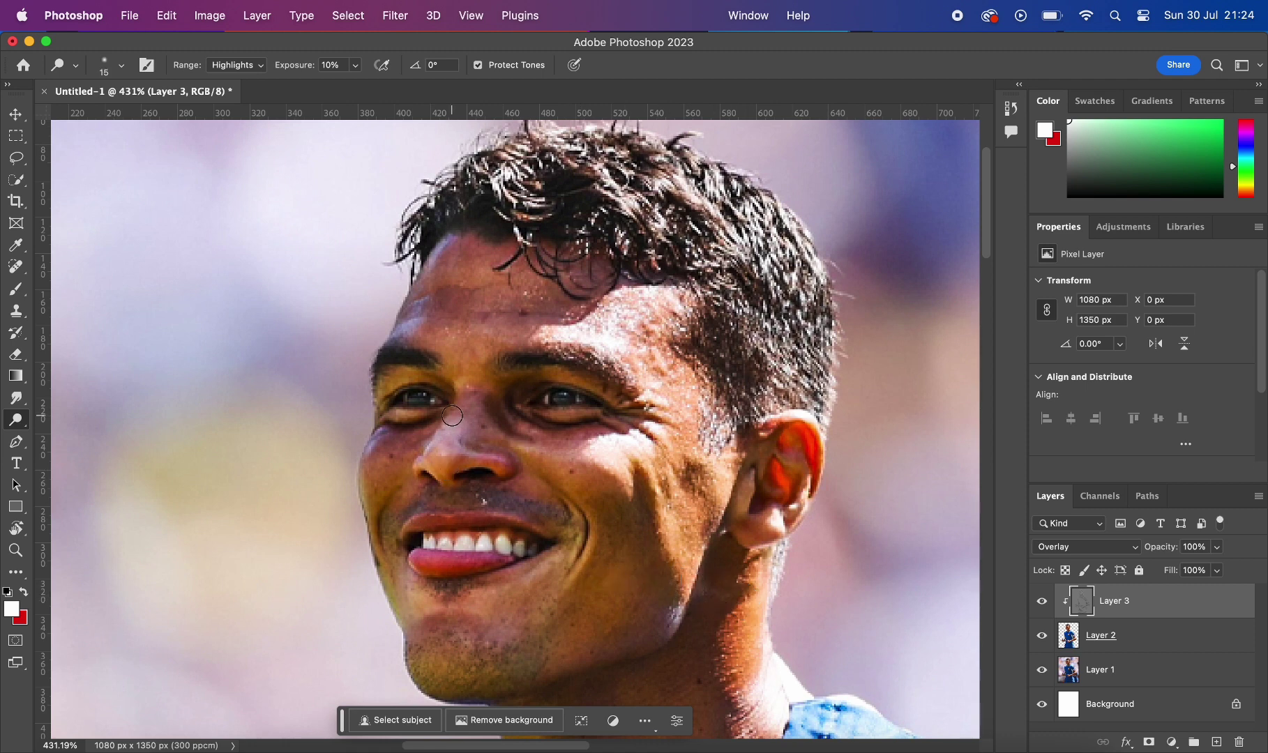
key("super+z")
scroll(524, 272, "down", 5)
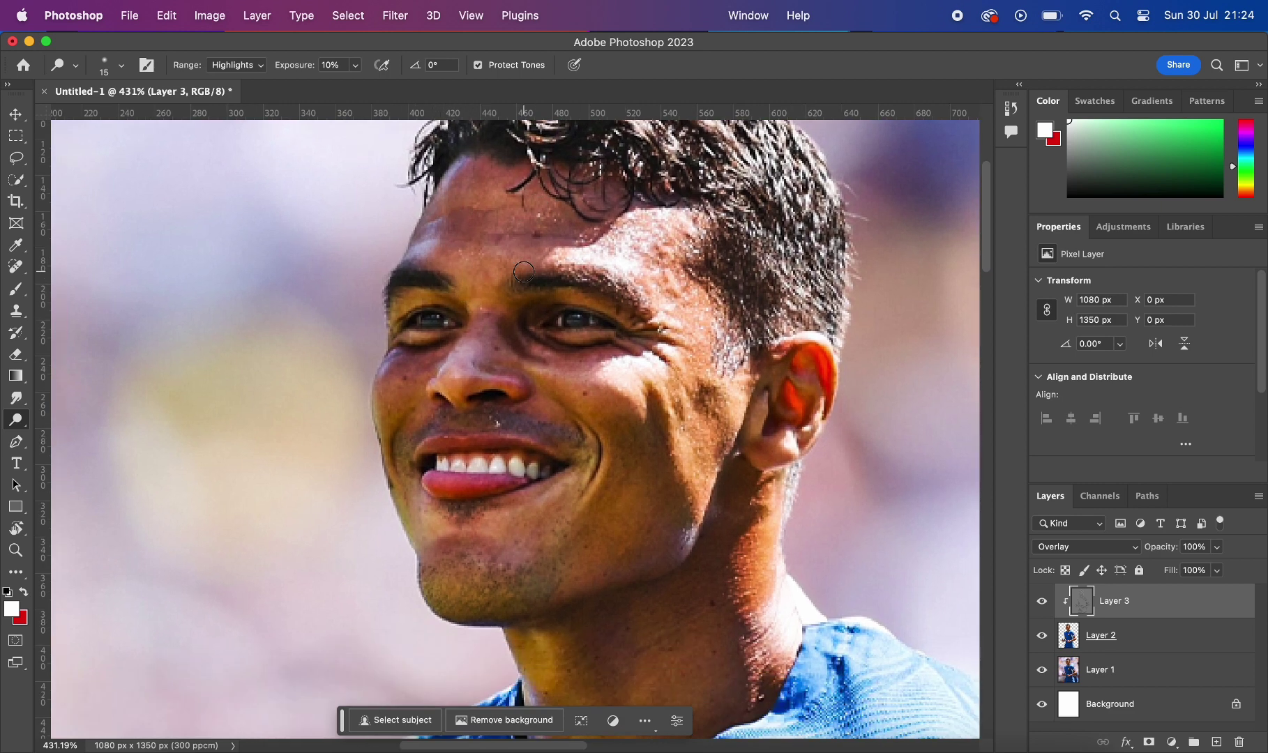
scroll(517, 294, "down", 2)
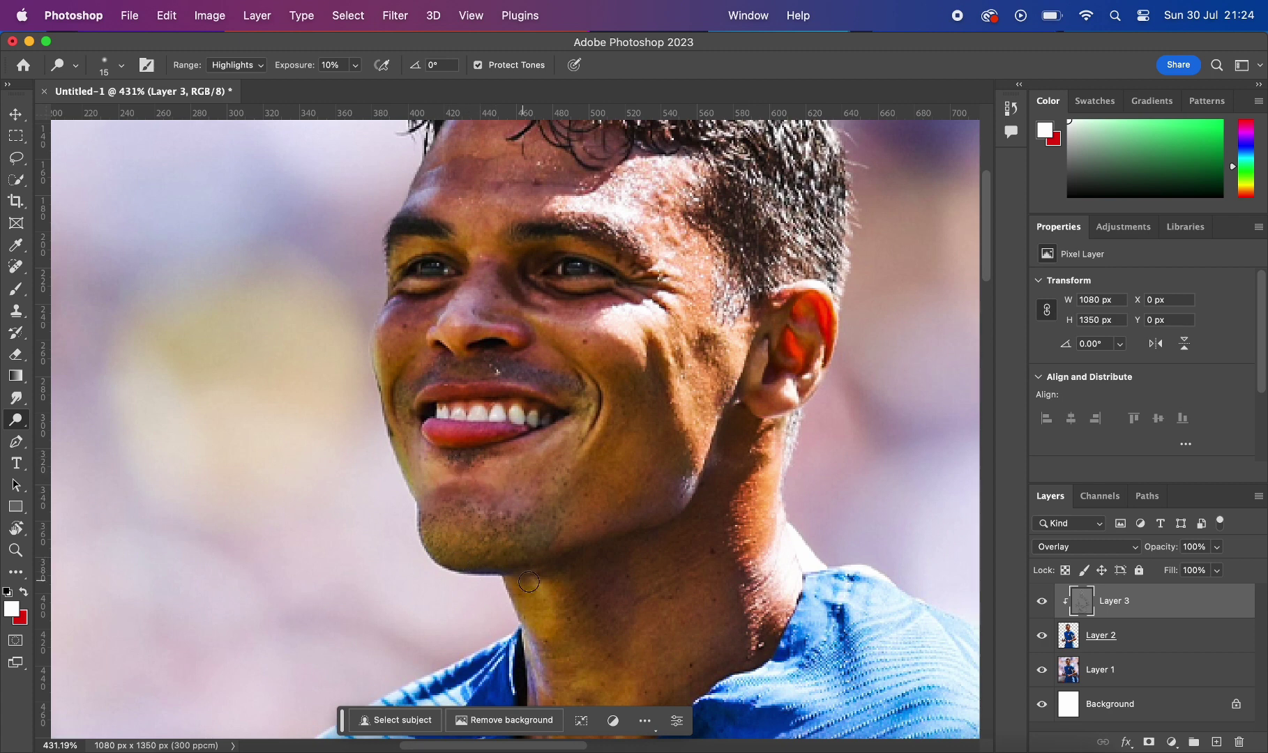
scroll(529, 621, "down", 3)
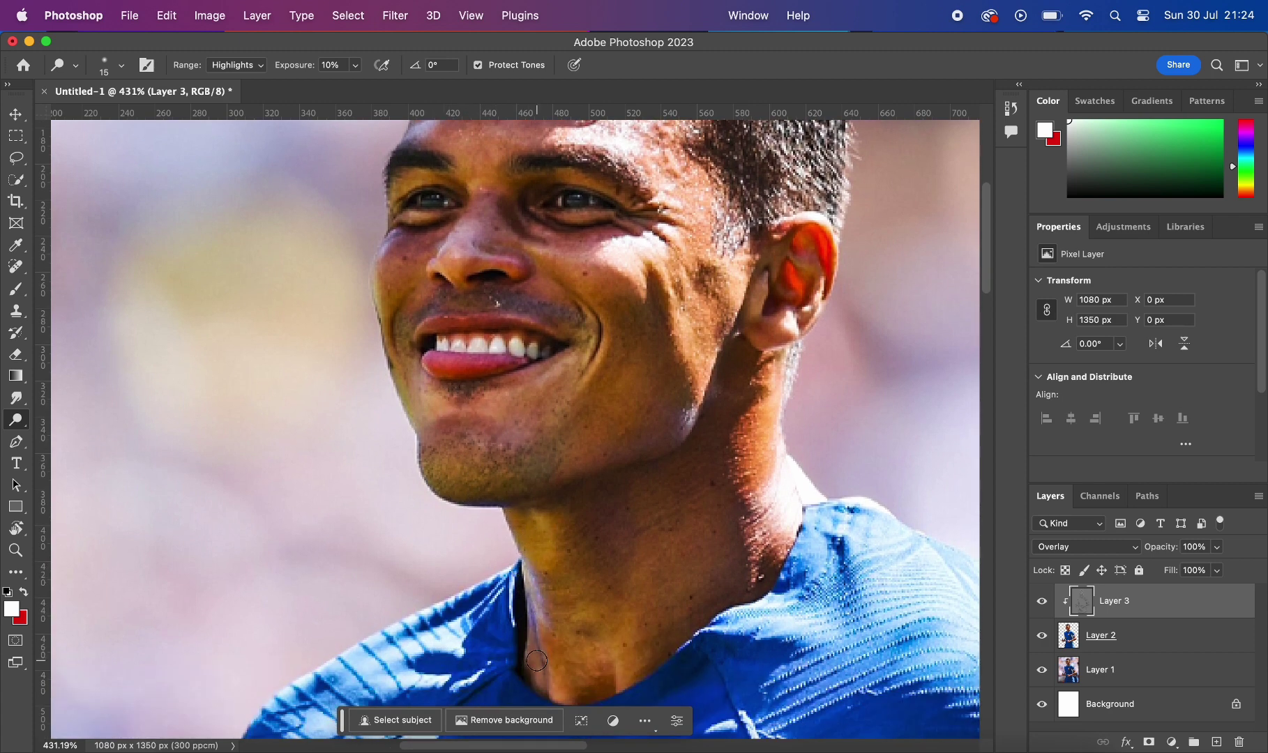
scroll(537, 661, "down", 3)
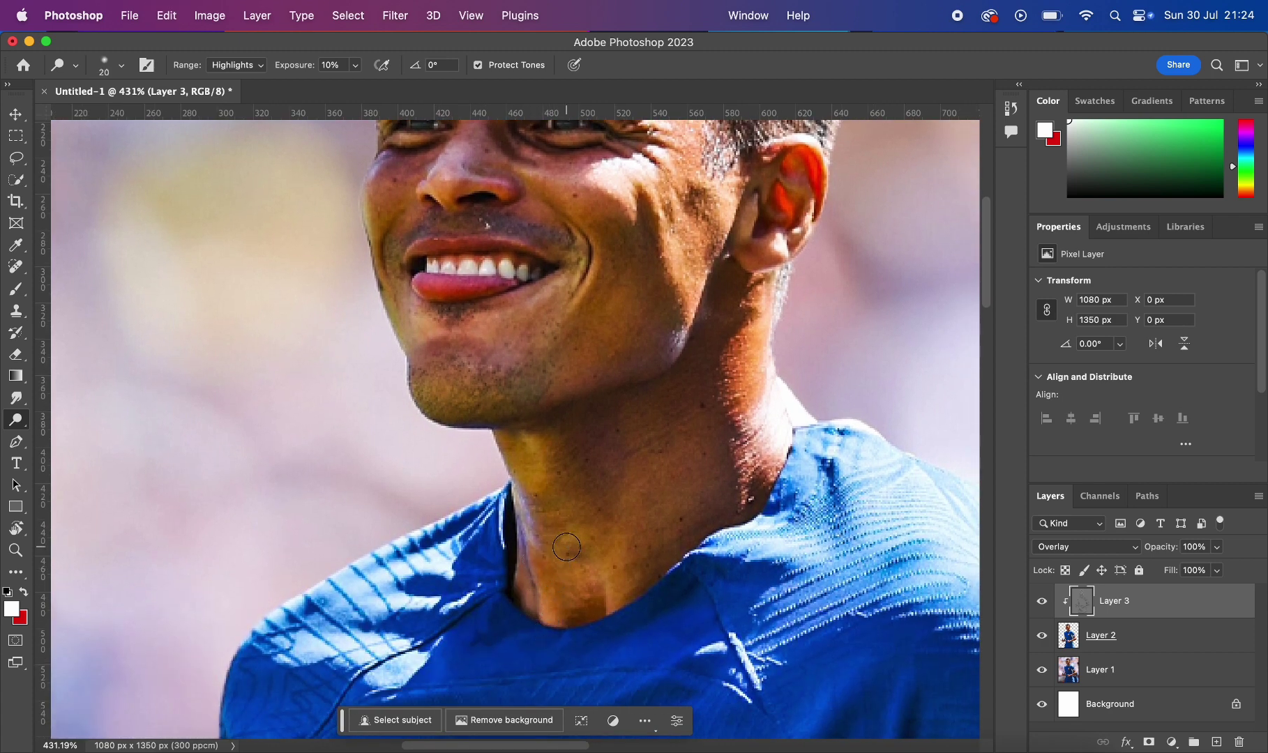
Step: Dodge a patch of skin on the neck and the highlights along the shoulder edge
key("bracketright")
key("bracketright")
left_click_drag(567, 547, 560, 520)
scroll(500, 561, "right", 4)
scroll(500, 561, "down", 2)
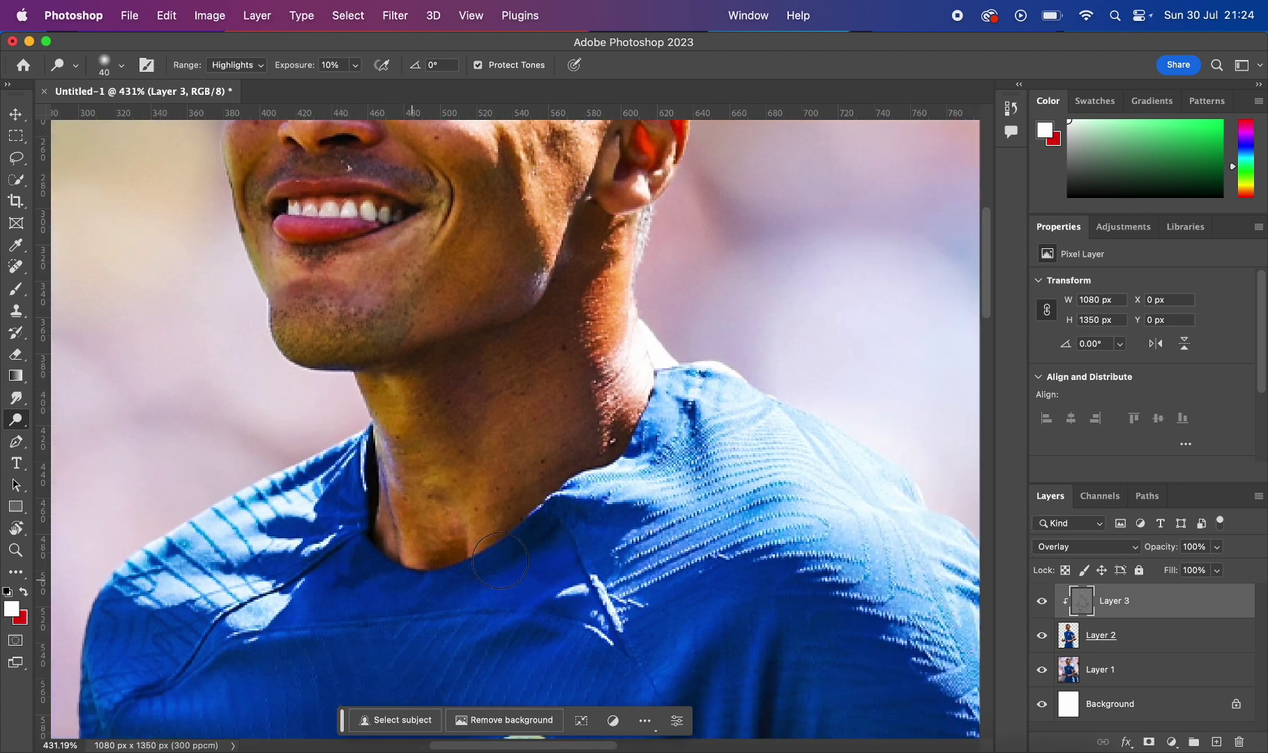
left_click_drag(693, 383, 668, 351)
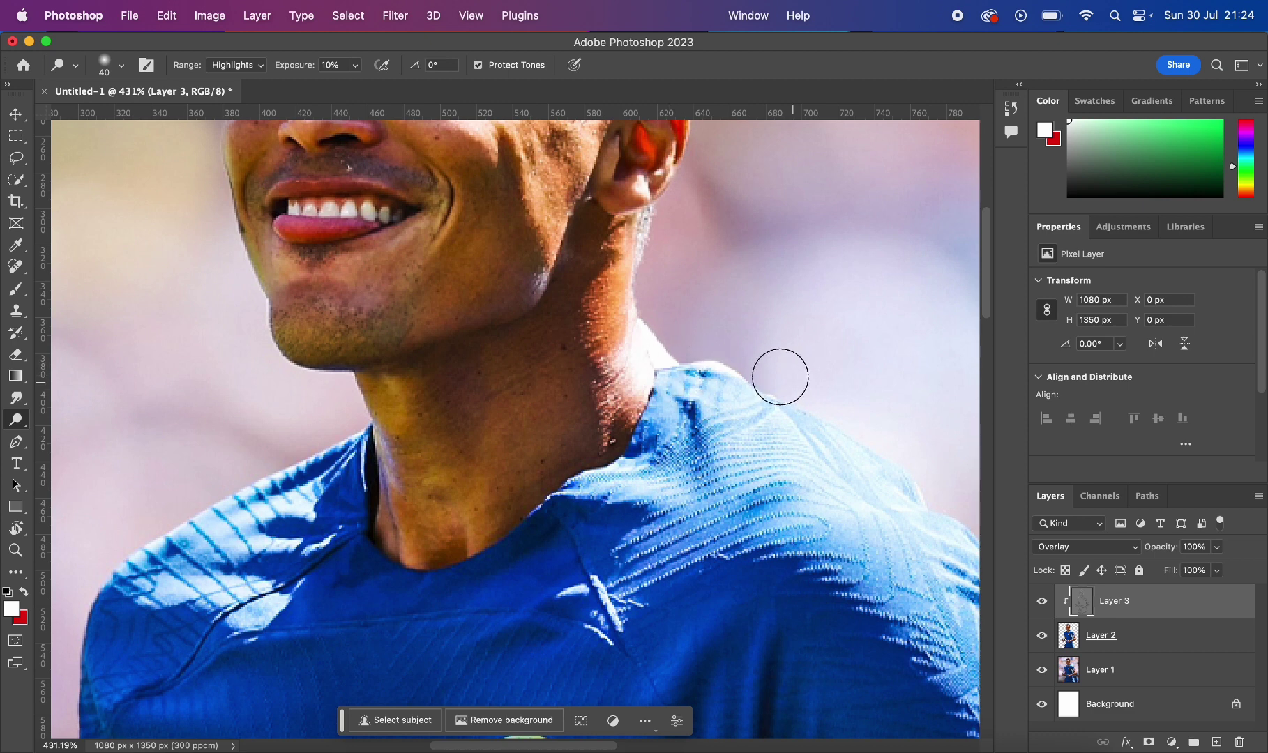
Step: Brighten the highlights along the forearm edge with a smaller brush
scroll(900, 513, "right", 2)
scroll(900, 513, "down", 1)
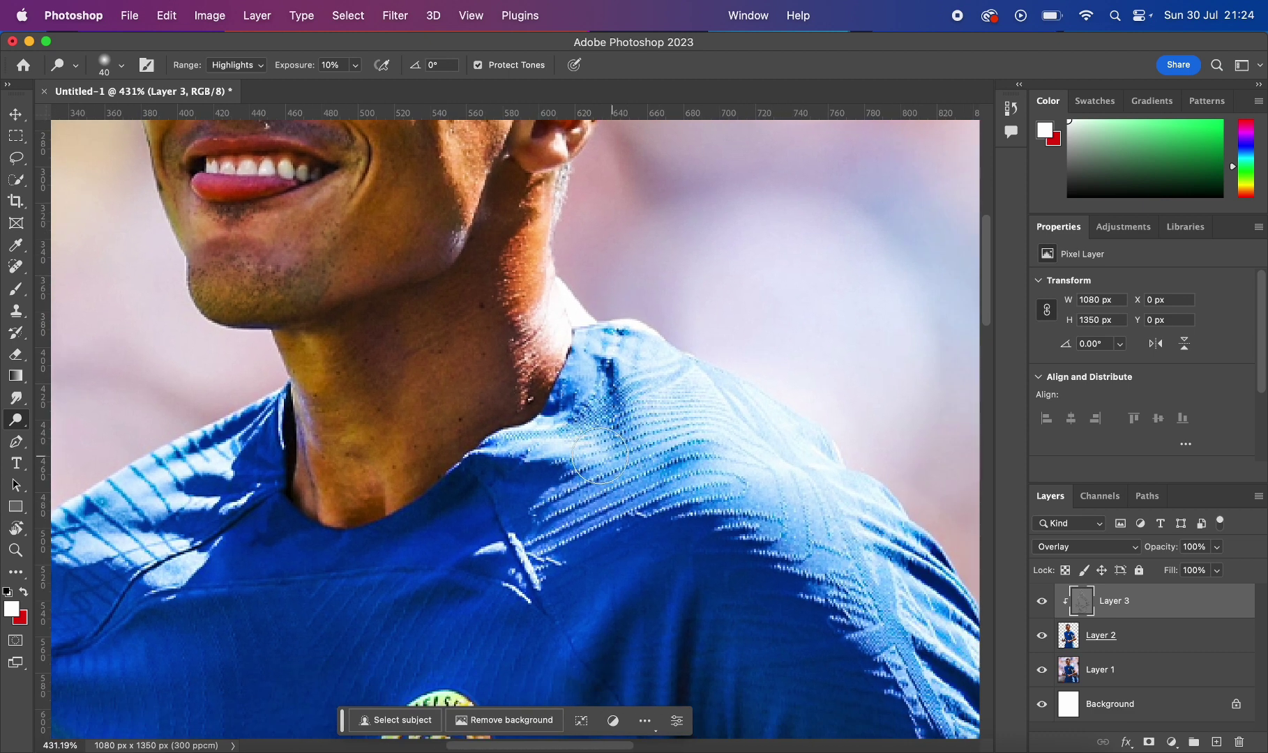
scroll(741, 461, "right", 4)
scroll(741, 461, "down", 4)
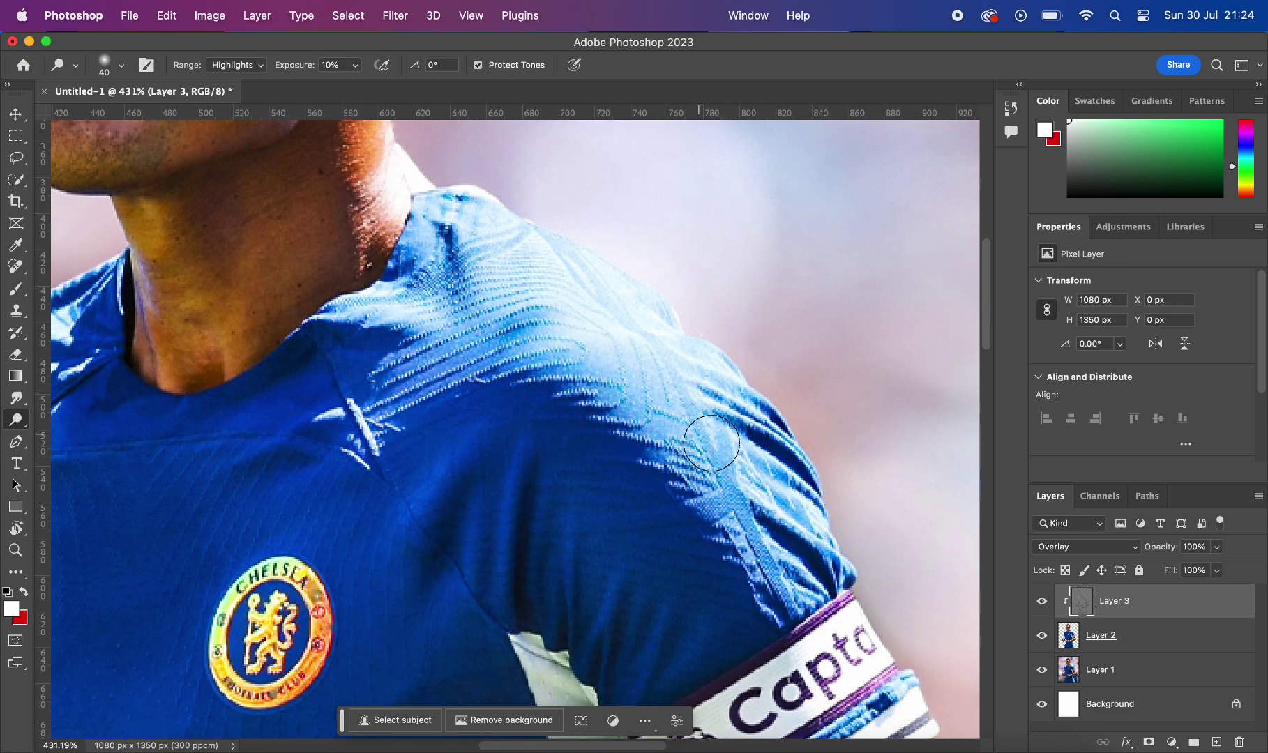
scroll(827, 538, "down", 2)
scroll(809, 548, "down", 4)
scroll(810, 548, "right", 2)
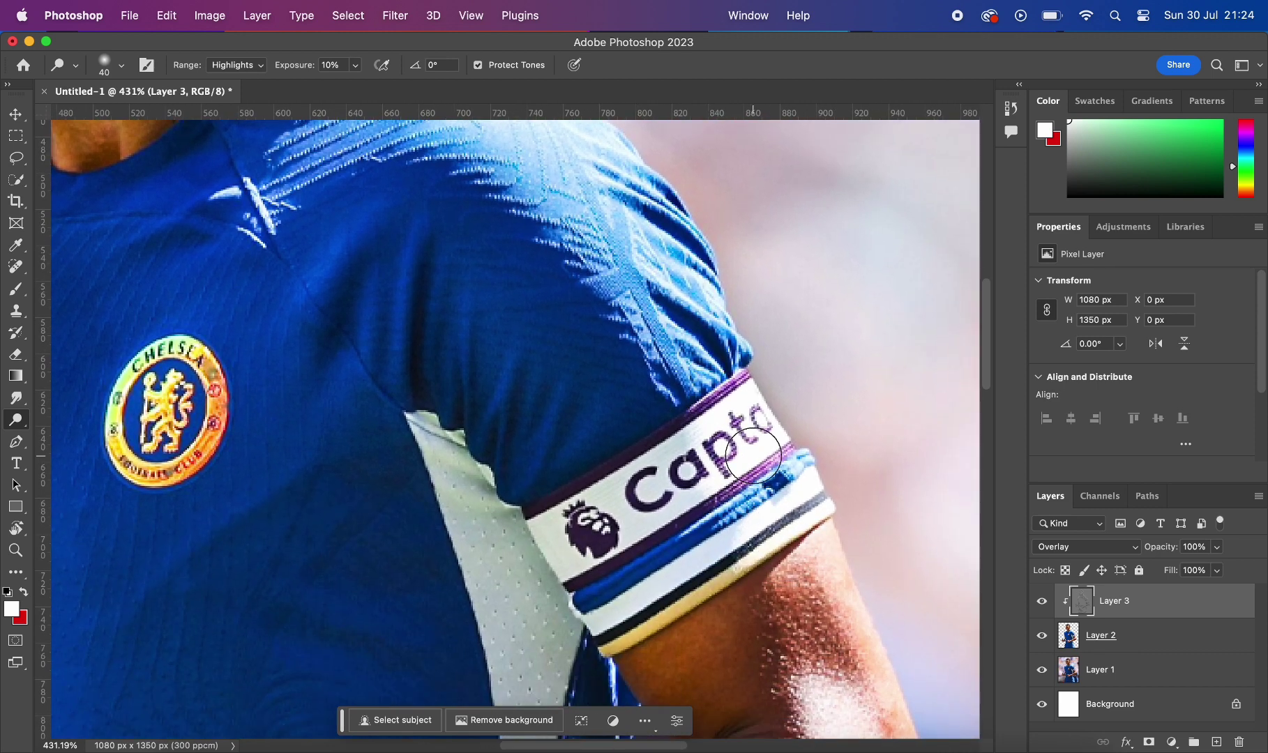
scroll(754, 454, "down", 3)
scroll(754, 453, "right", 3)
scroll(750, 432, "down", 2)
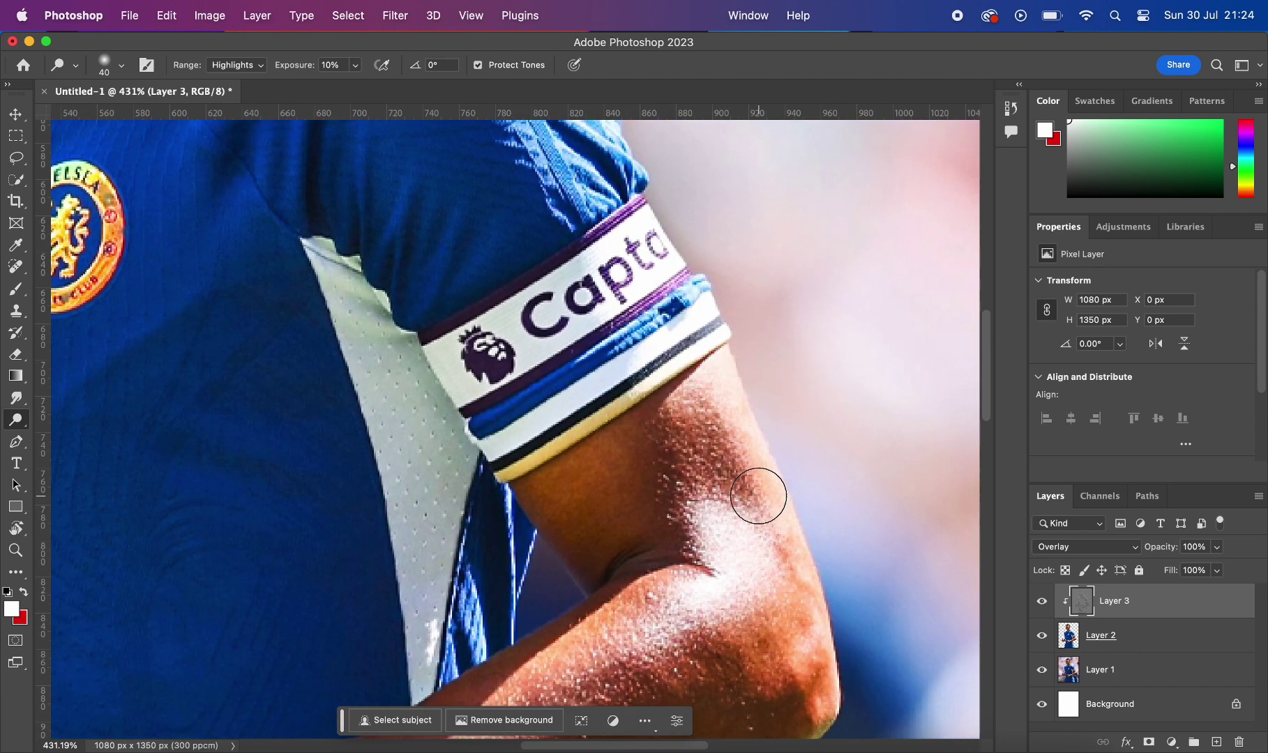
scroll(759, 496, "down", 3)
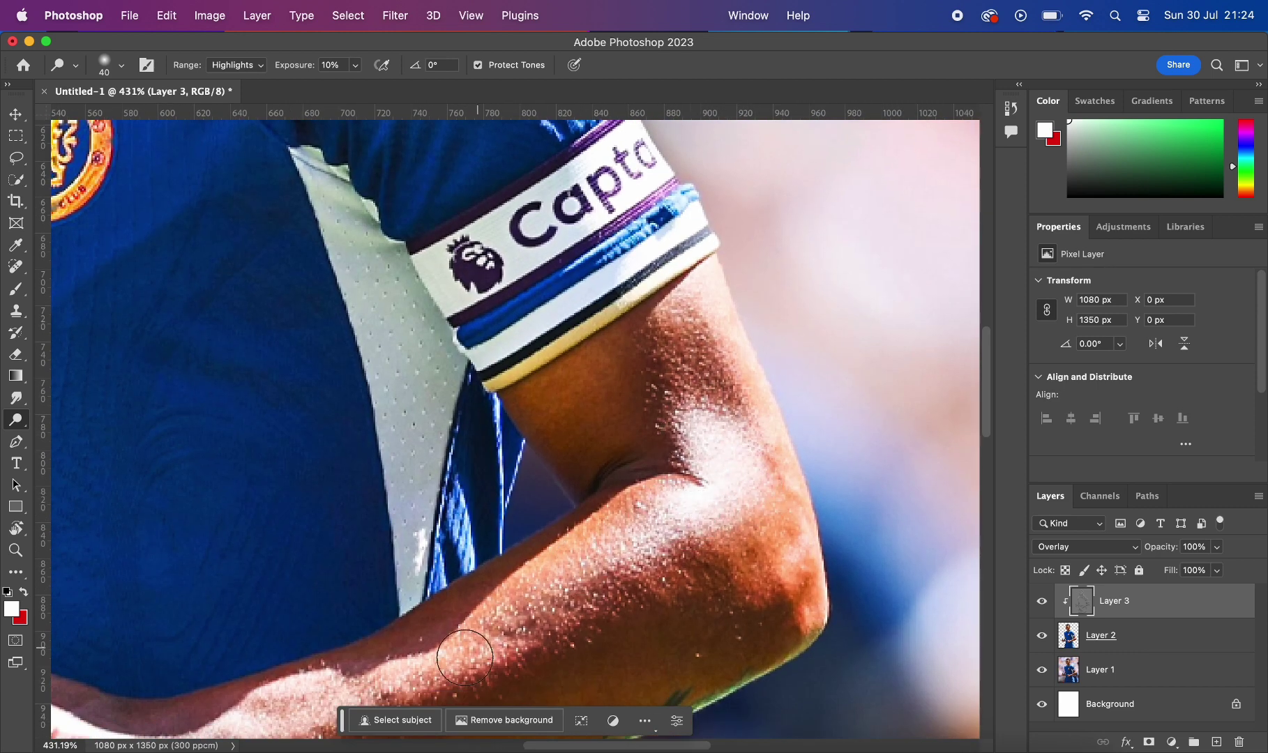
scroll(465, 657, "down", 5)
scroll(466, 658, "left", 5)
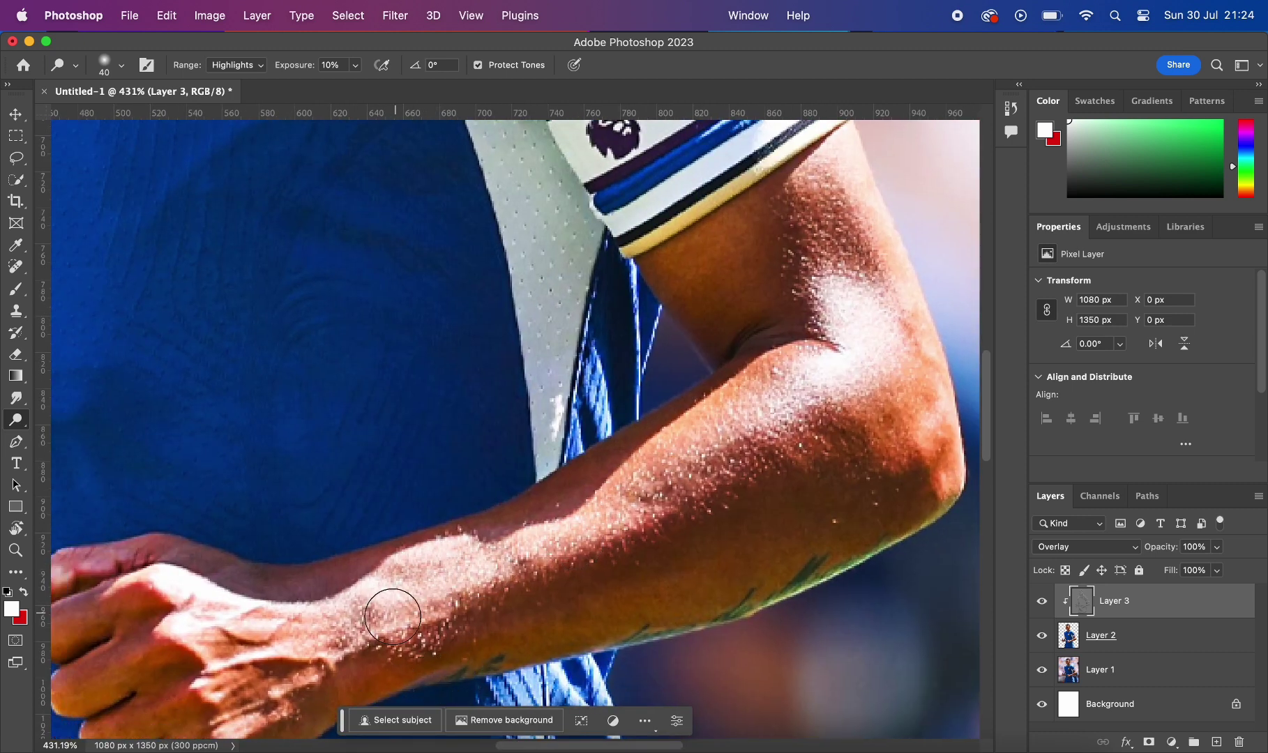
scroll(334, 628, "left", 5)
scroll(334, 628, "down", 1)
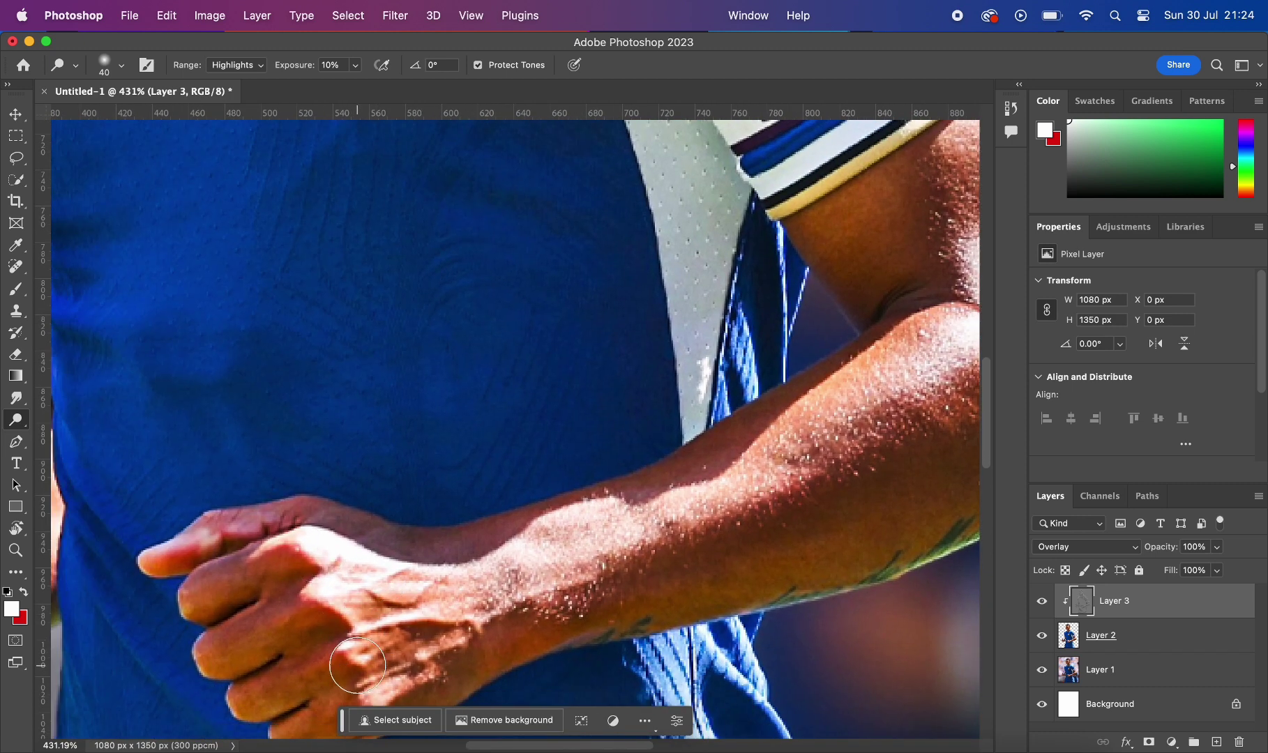
scroll(357, 666, "down", 4)
scroll(487, 530, "right", 7)
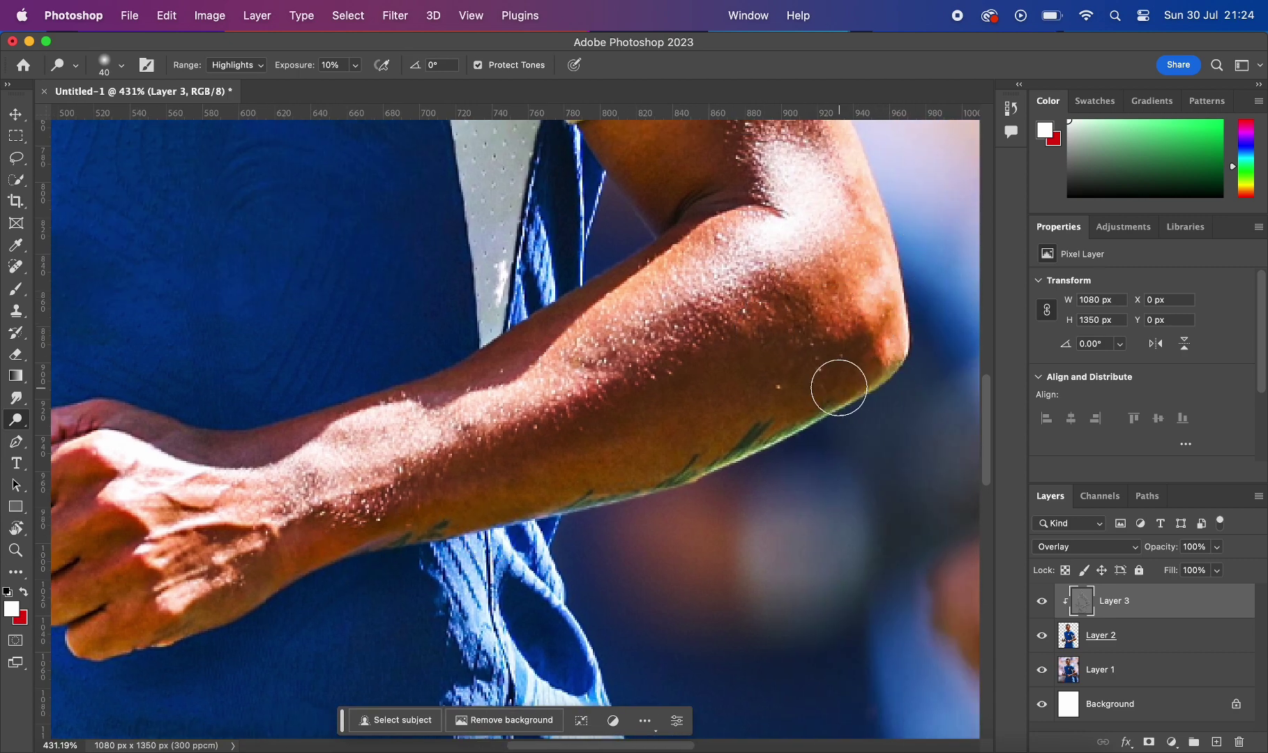
scroll(840, 387, "down", 5)
scroll(840, 388, "down", 2)
scroll(552, 360, "up", 4)
scroll(553, 361, "up", 1)
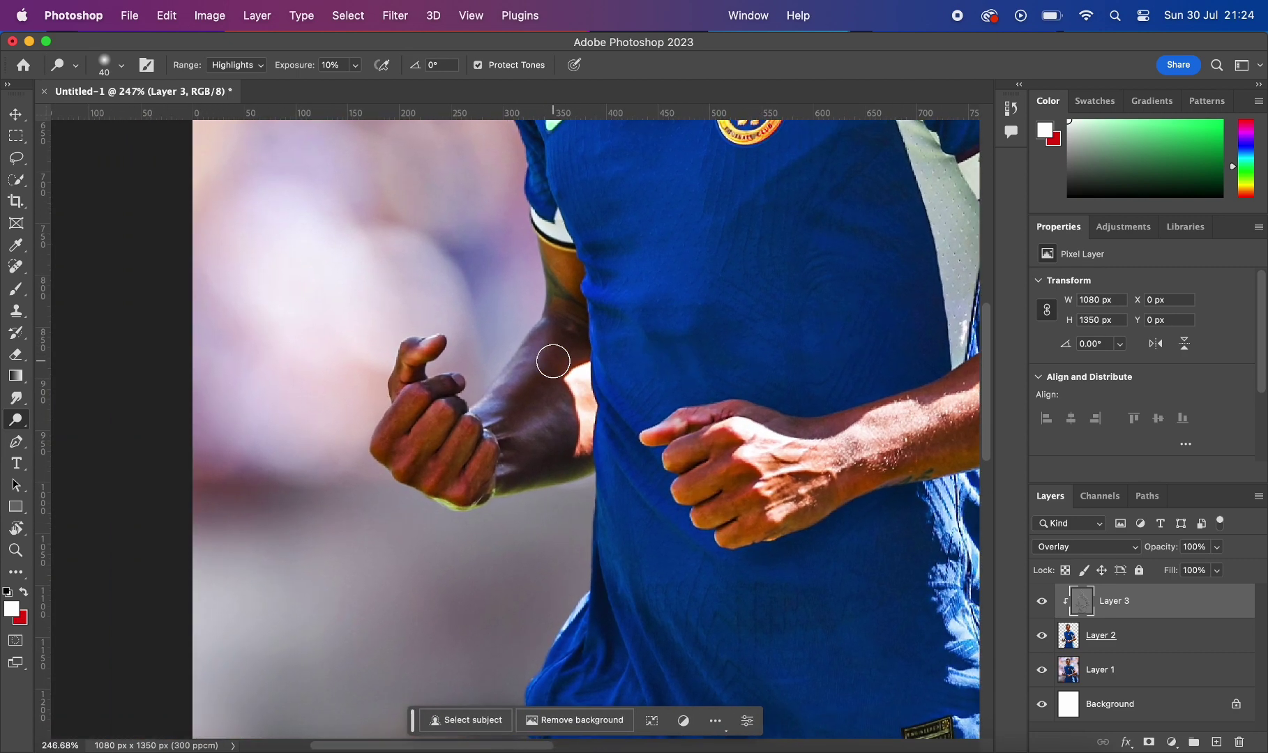
scroll(553, 362, "up", 3)
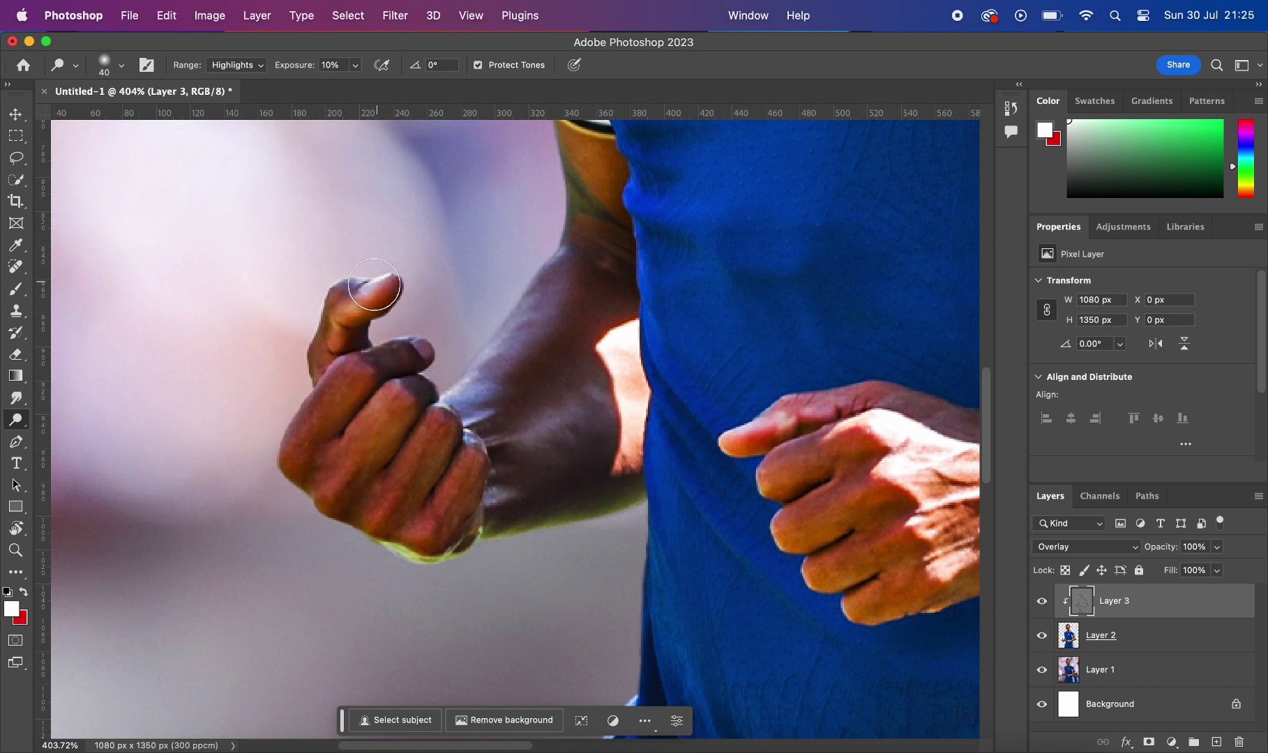
key("bracketleft")
key("bracketleft")
scroll(579, 192, "up", 2)
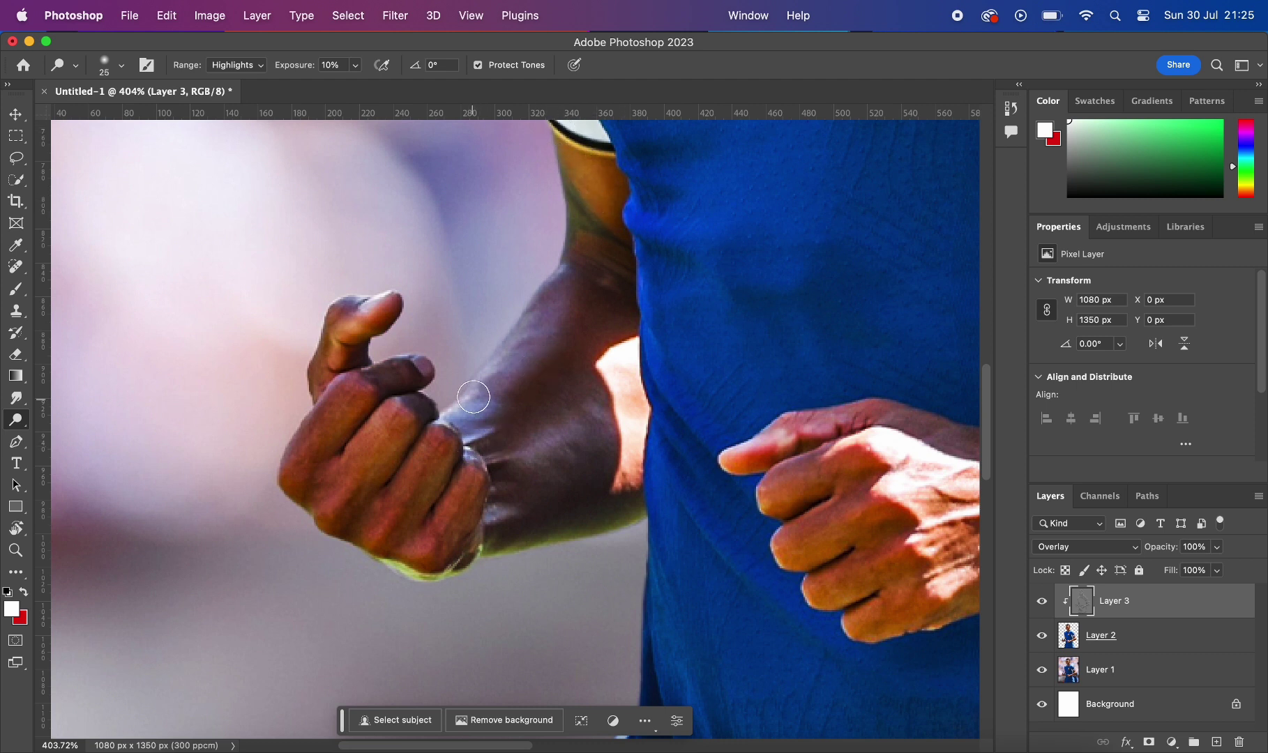
mouse_move(473, 397)
left_mouse_down()
mouse_move(504, 362)
mouse_move(458, 393)
mouse_move(542, 293)
left_mouse_up()
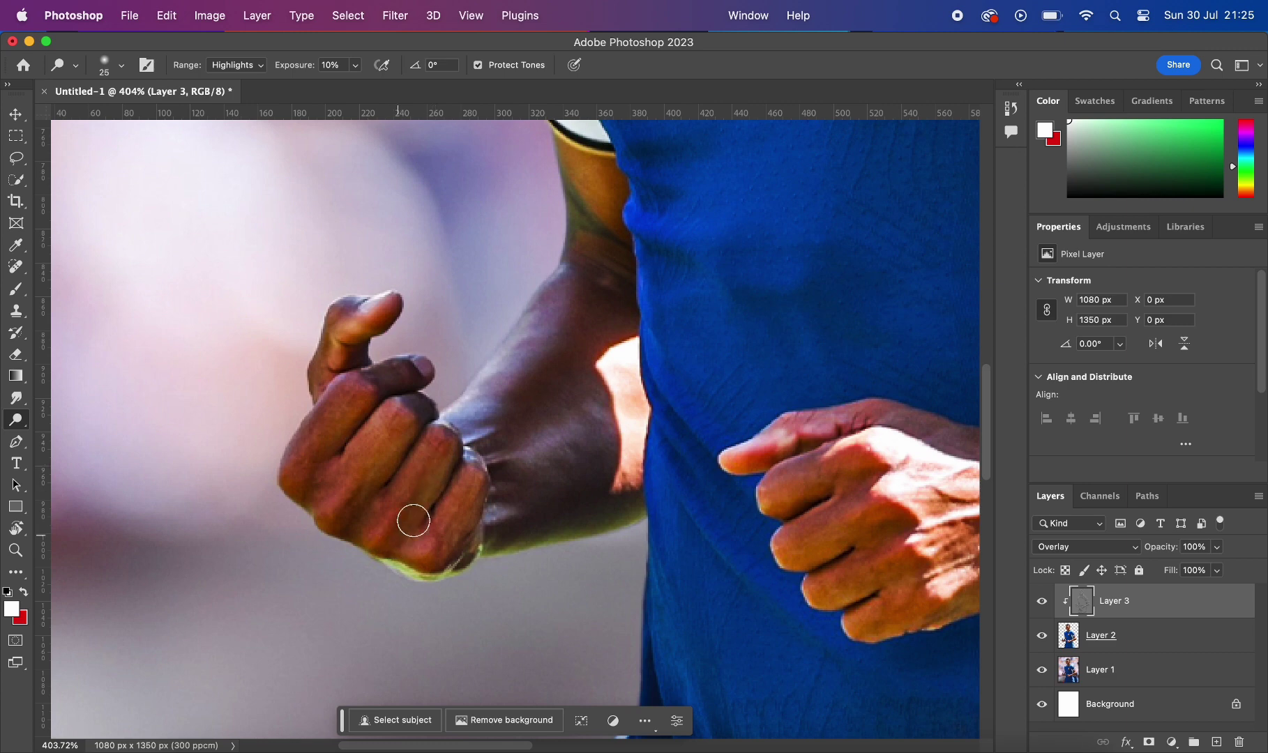
Step: Brighten the shirt fabric and the highlights across the lower shirt with a larger brush
scroll(496, 573, "down", 1)
scroll(496, 573, "down", 5)
scroll(496, 573, "down", 2)
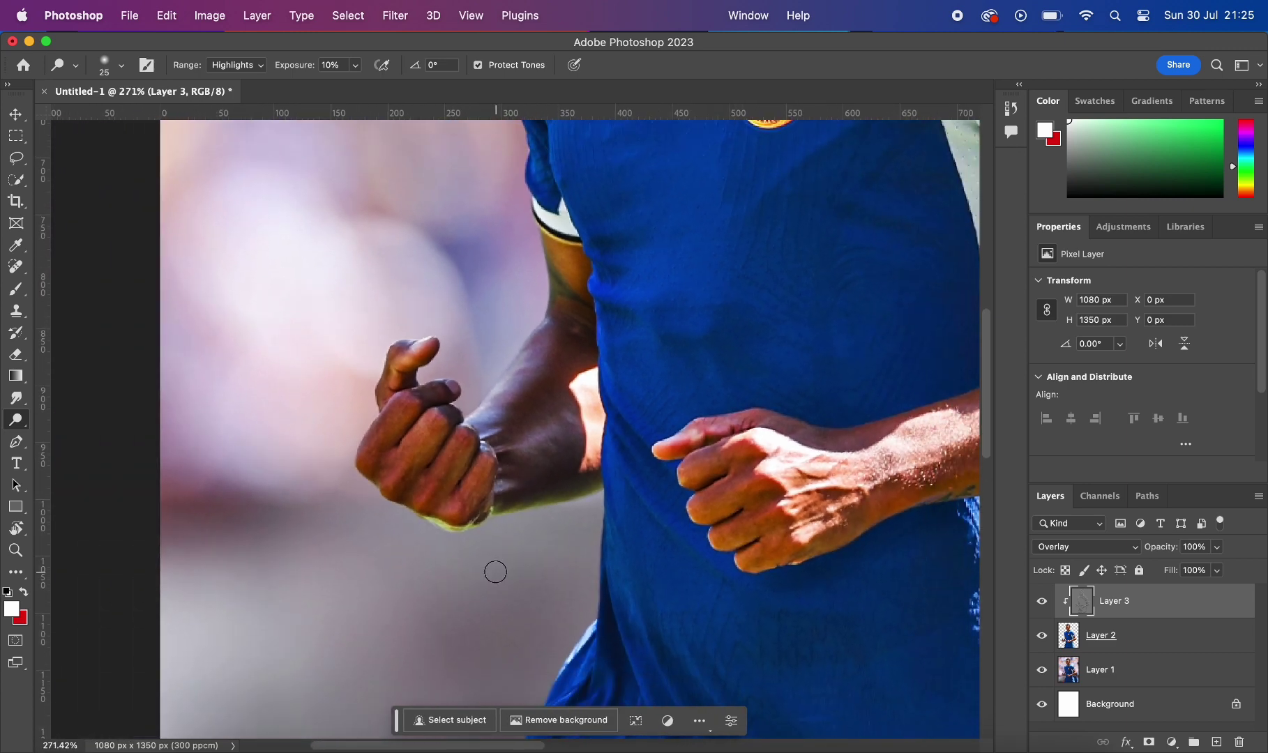
scroll(496, 573, "down", 3)
scroll(496, 573, "down", 3)
scroll(496, 572, "up", 1)
scroll(496, 572, "up", 2)
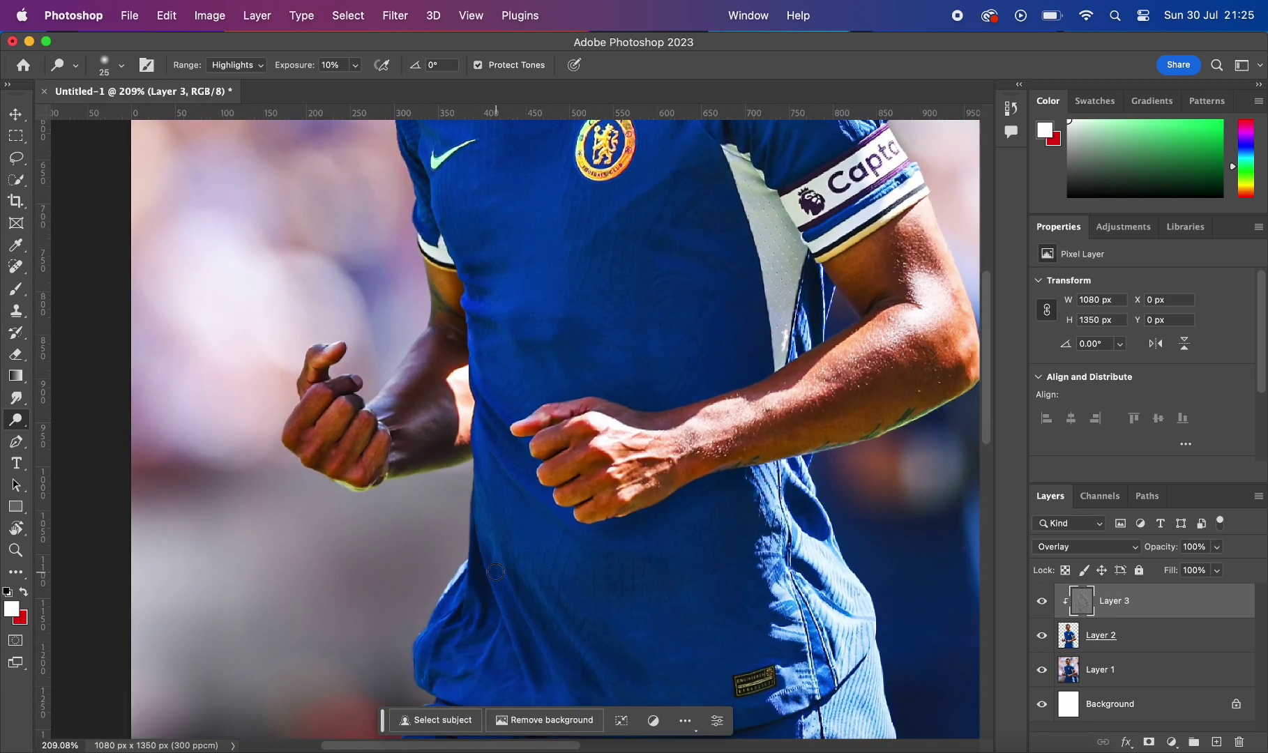
scroll(496, 572, "up", 2)
key("]")
left_click_drag(630, 413, 618, 414)
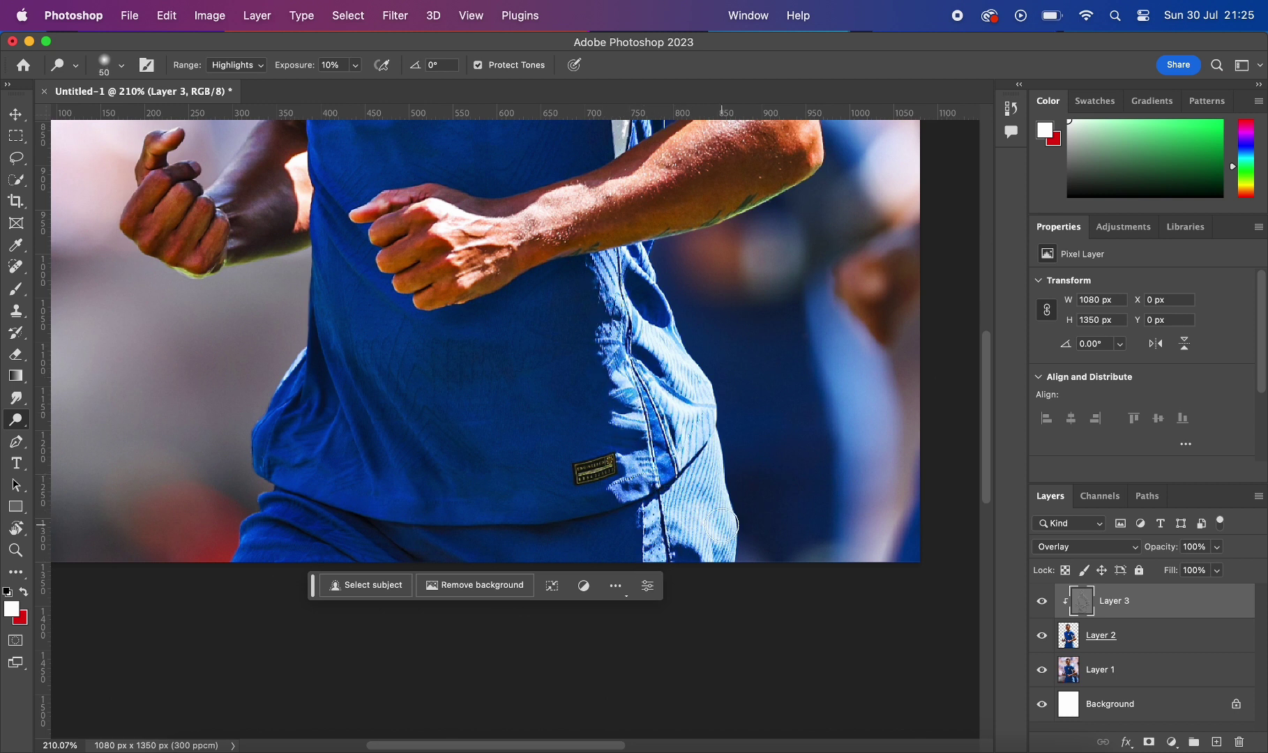
mouse_move(488, 380)
left_mouse_down()
mouse_move(360, 365)
mouse_move(391, 480)
left_mouse_up()
Step: Toggle Layer 3's visibility twice to compare with and without the retouch, then open the adjustment layer list
scroll(501, 436, "up", 1)
scroll(501, 437, "up", 3)
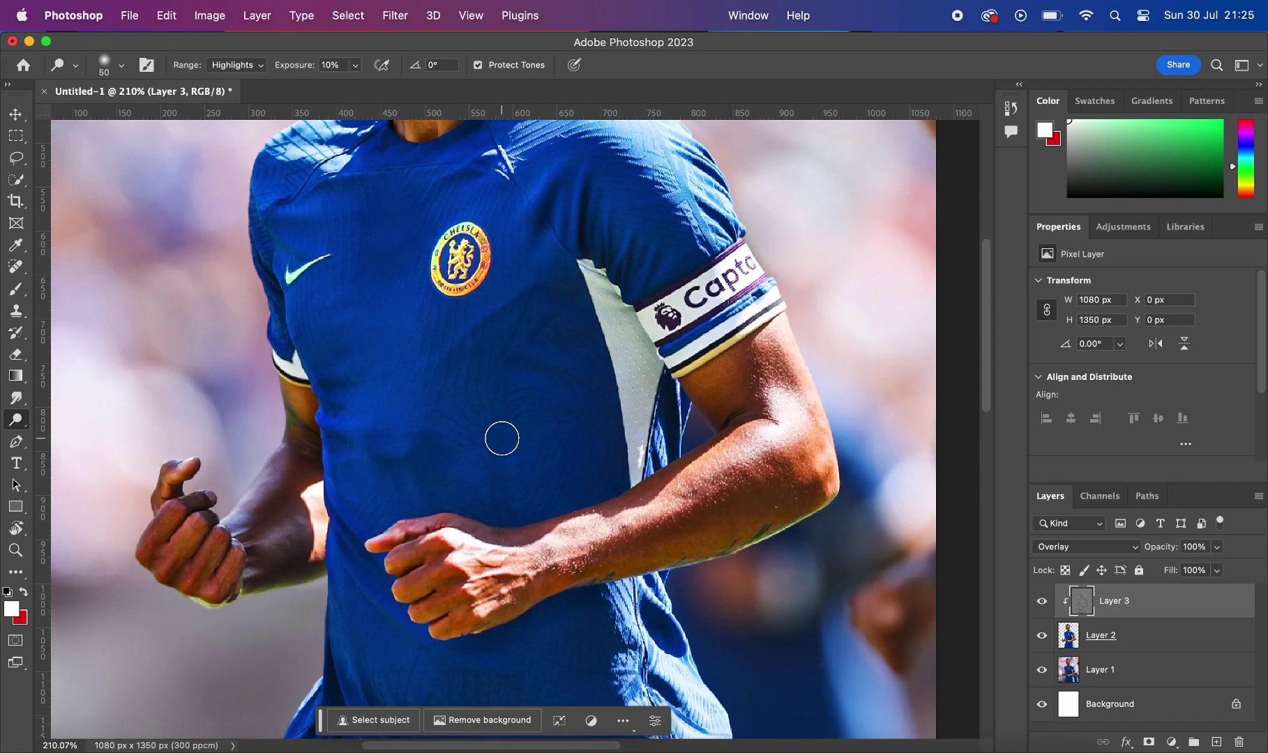
scroll(501, 436, "up", 2)
scroll(443, 392, "up", 1)
scroll(403, 448, "up", 1)
scroll(402, 448, "up", 3)
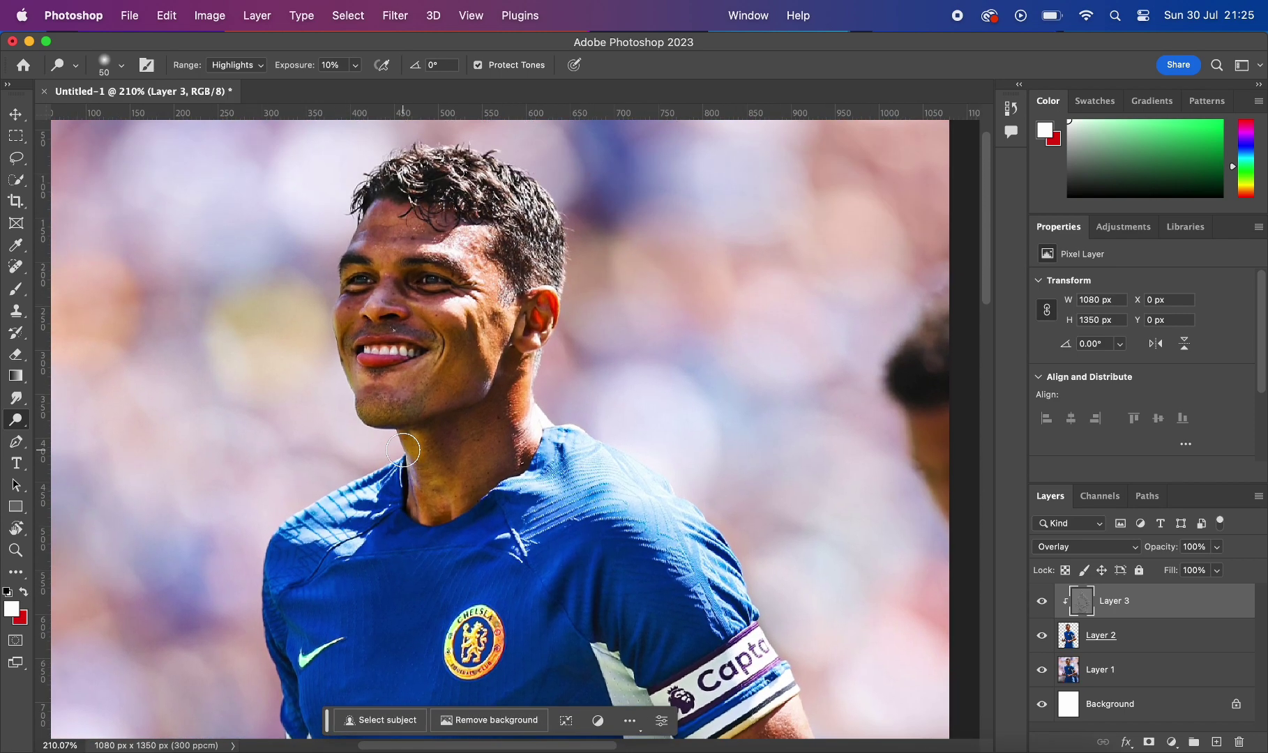
scroll(402, 448, "up", 3)
scroll(403, 450, "up", 2)
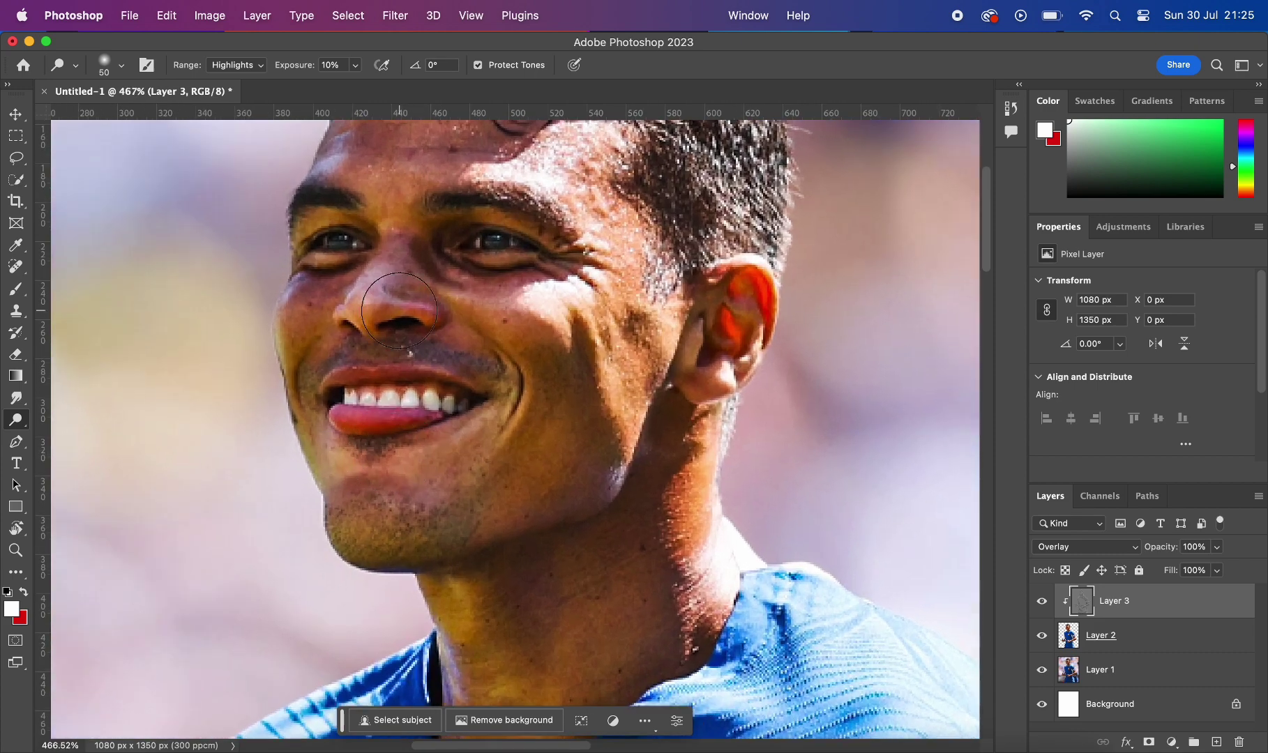
scroll(403, 450, "up", 1)
scroll(519, 245, "down", 2)
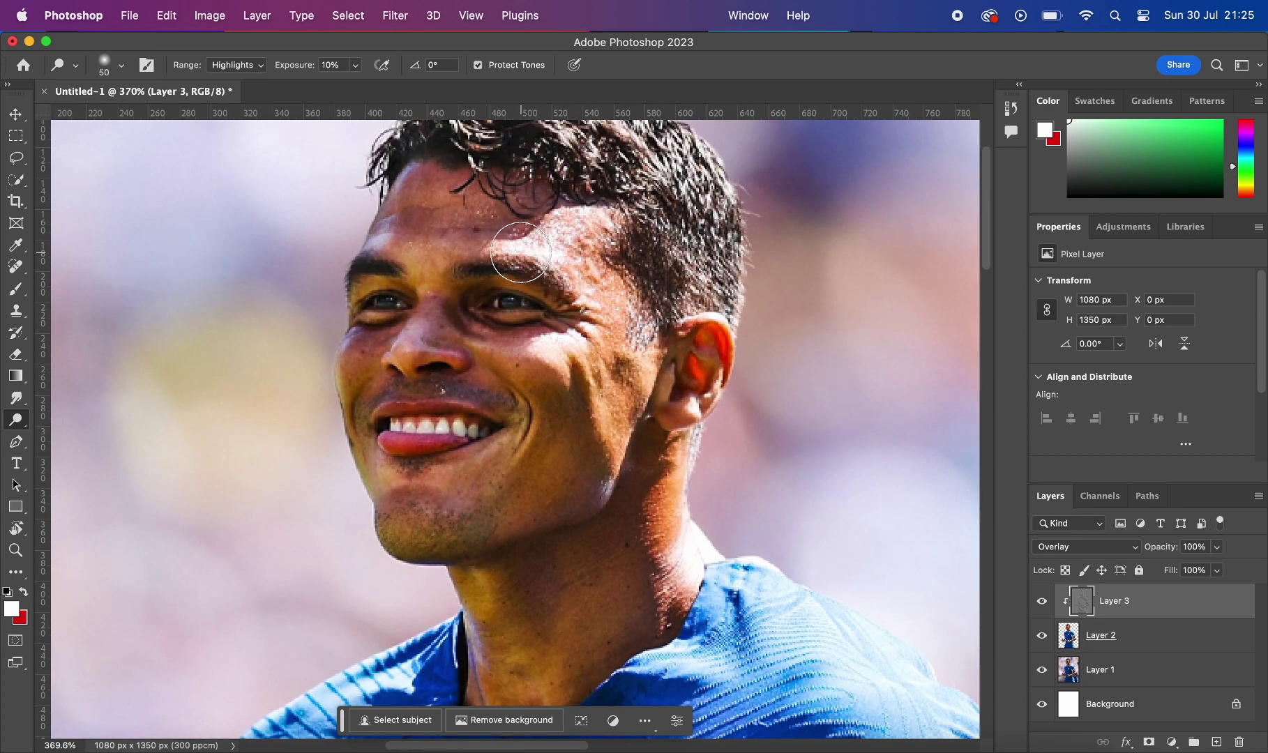
scroll(520, 250, "down", 2)
scroll(521, 252, "down", 2)
scroll(521, 254, "down", 1)
scroll(522, 254, "down", 1)
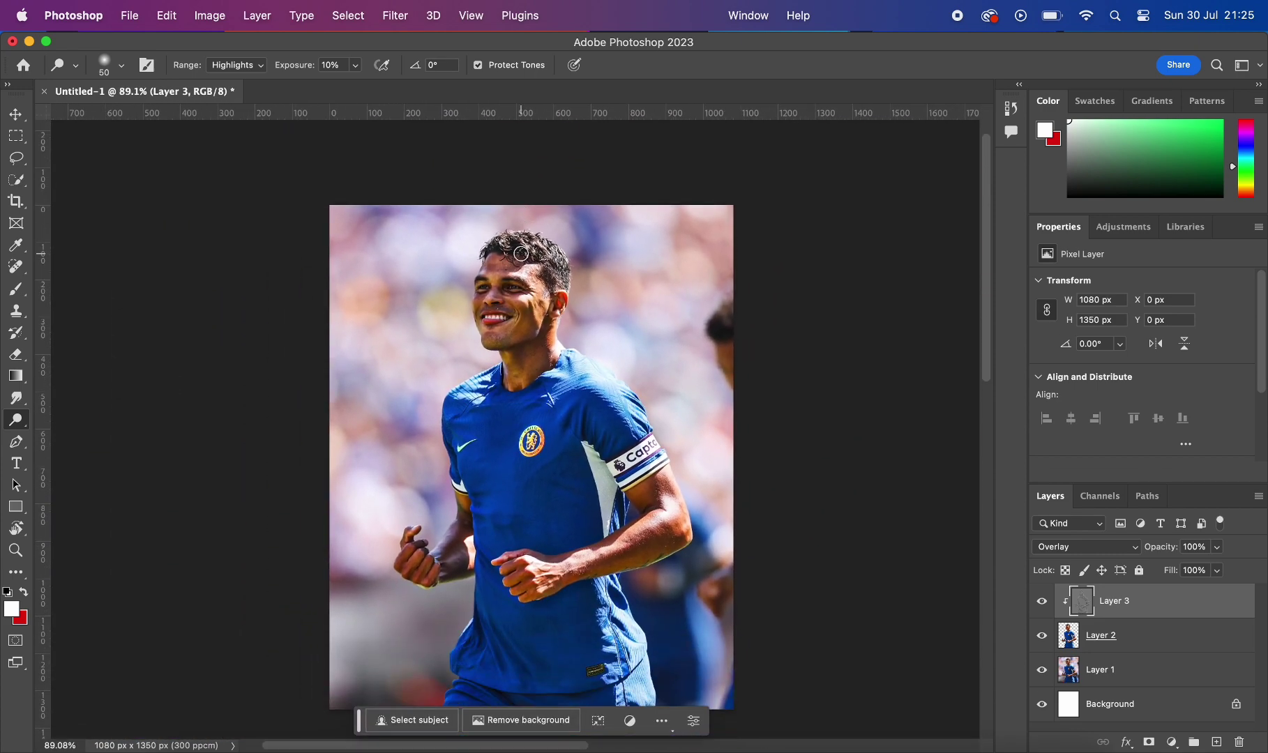
scroll(522, 255, "up", 2)
scroll(523, 258, "up", 1)
scroll(527, 265, "up", 2)
scroll(527, 266, "up", 1)
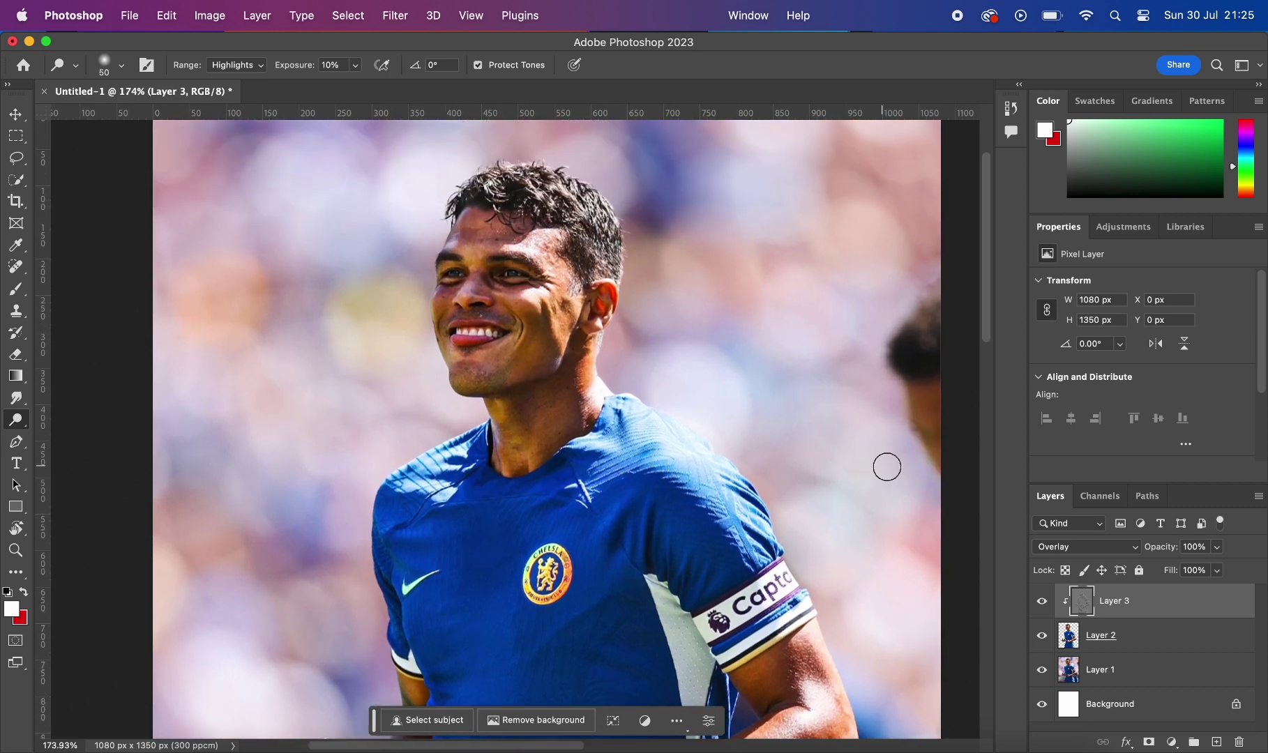
left_click(1043, 601)
left_click(1043, 601)
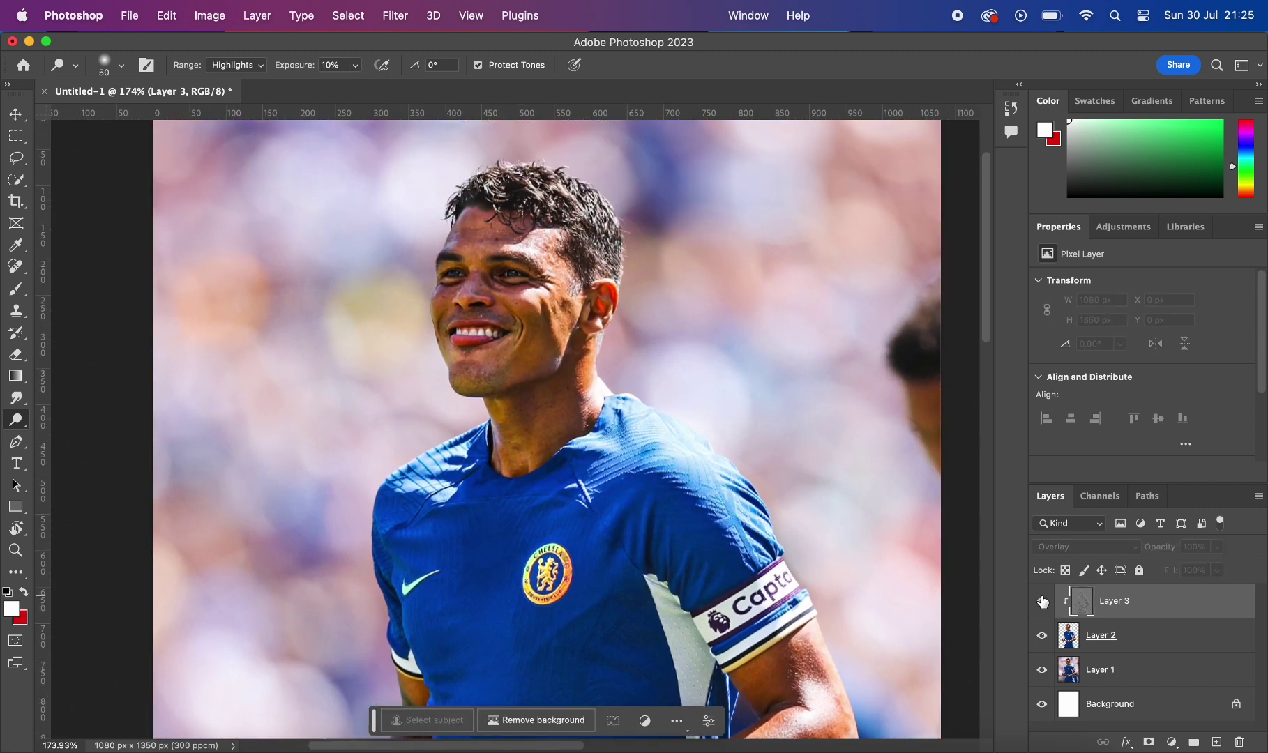
left_click(1043, 602)
left_click(1043, 602)
left_click(1172, 742)
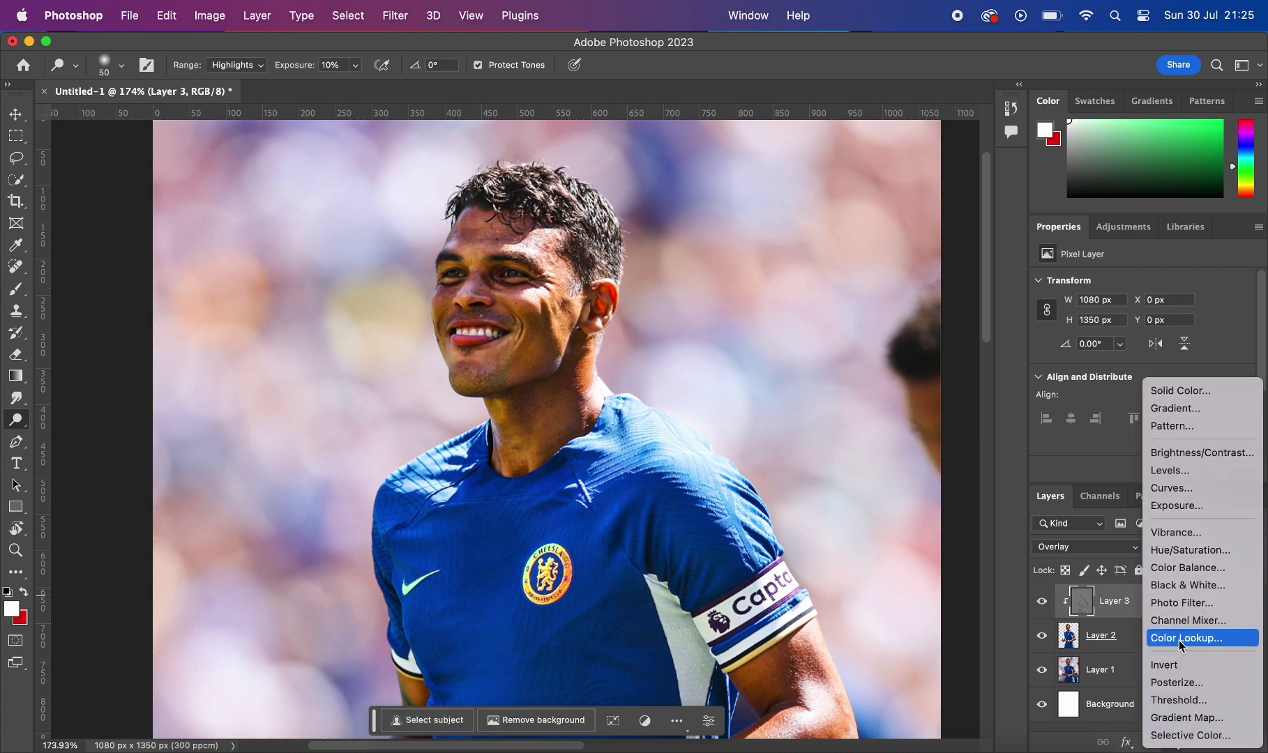
Step: Add a Color Lookup adjustment layer using the 3Strip.look 3DLUT file
left_click(1184, 638)
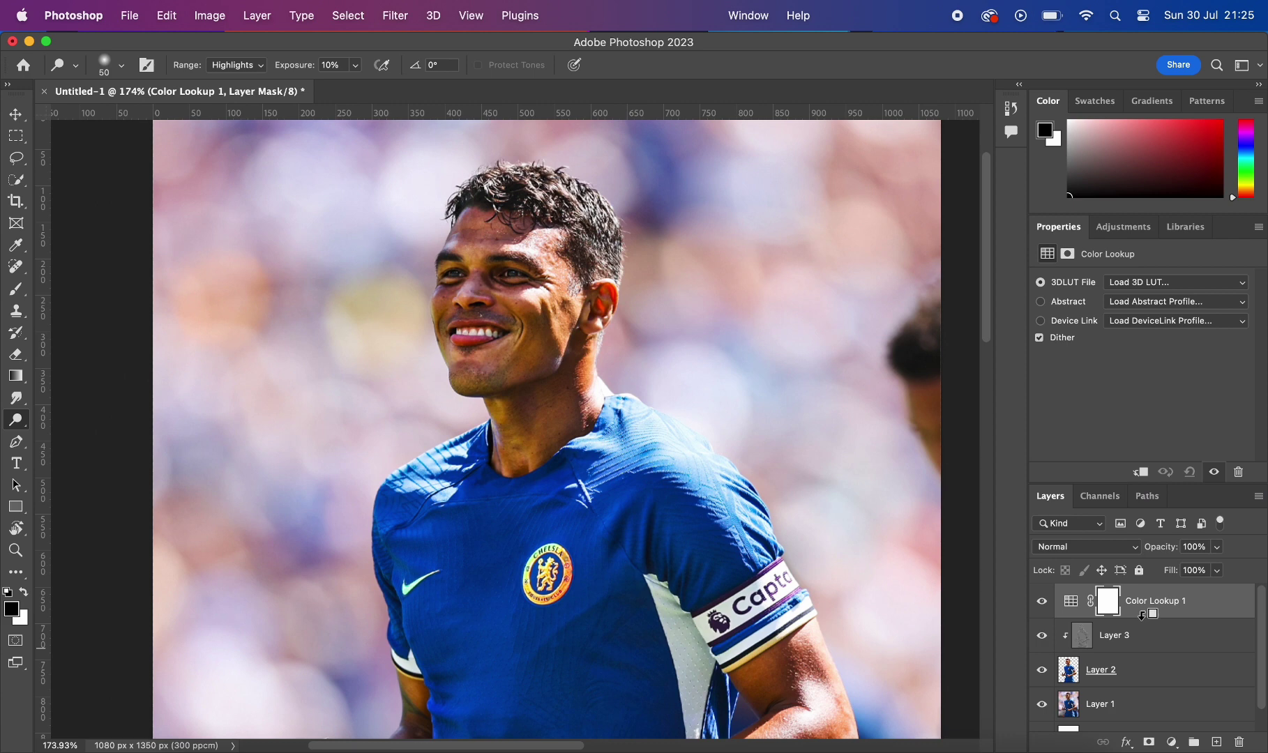
left_click(1127, 282)
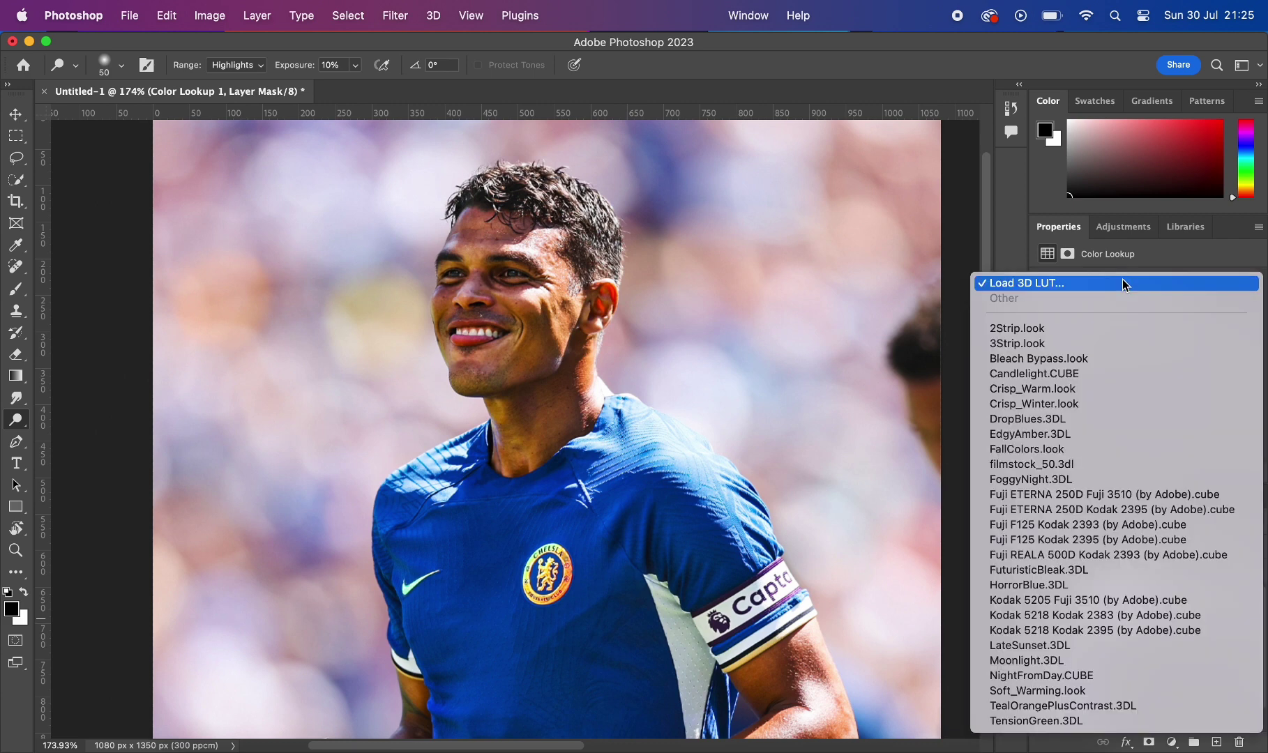
left_click(1123, 345)
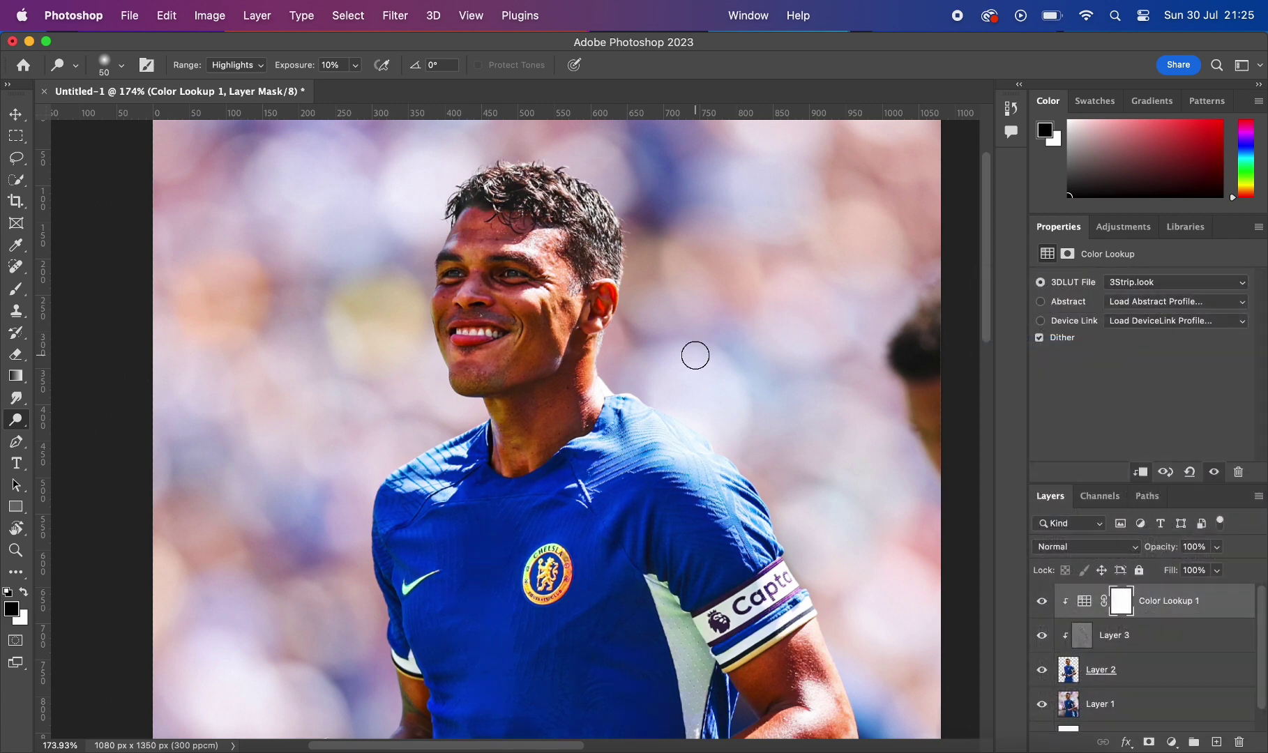
scroll(696, 355, "down", 5)
scroll(695, 355, "up", 2)
scroll(696, 356, "up", 3)
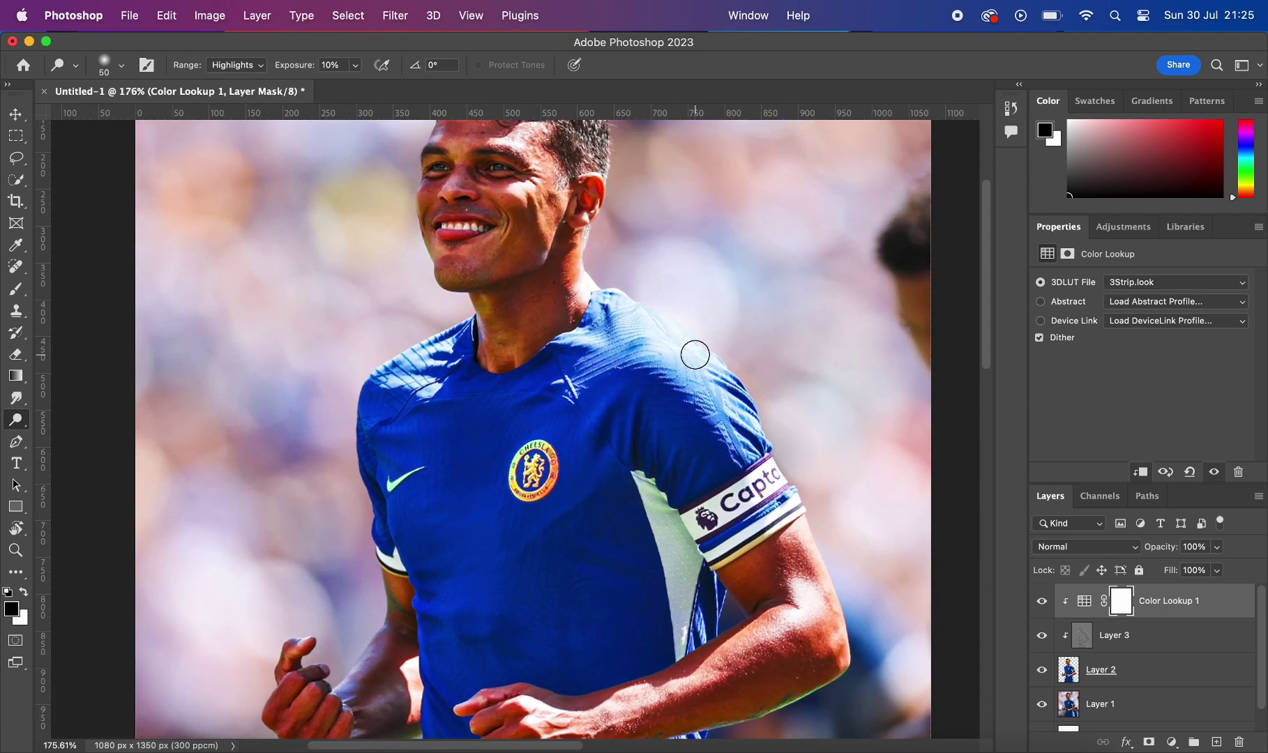
scroll(696, 356, "up", 3)
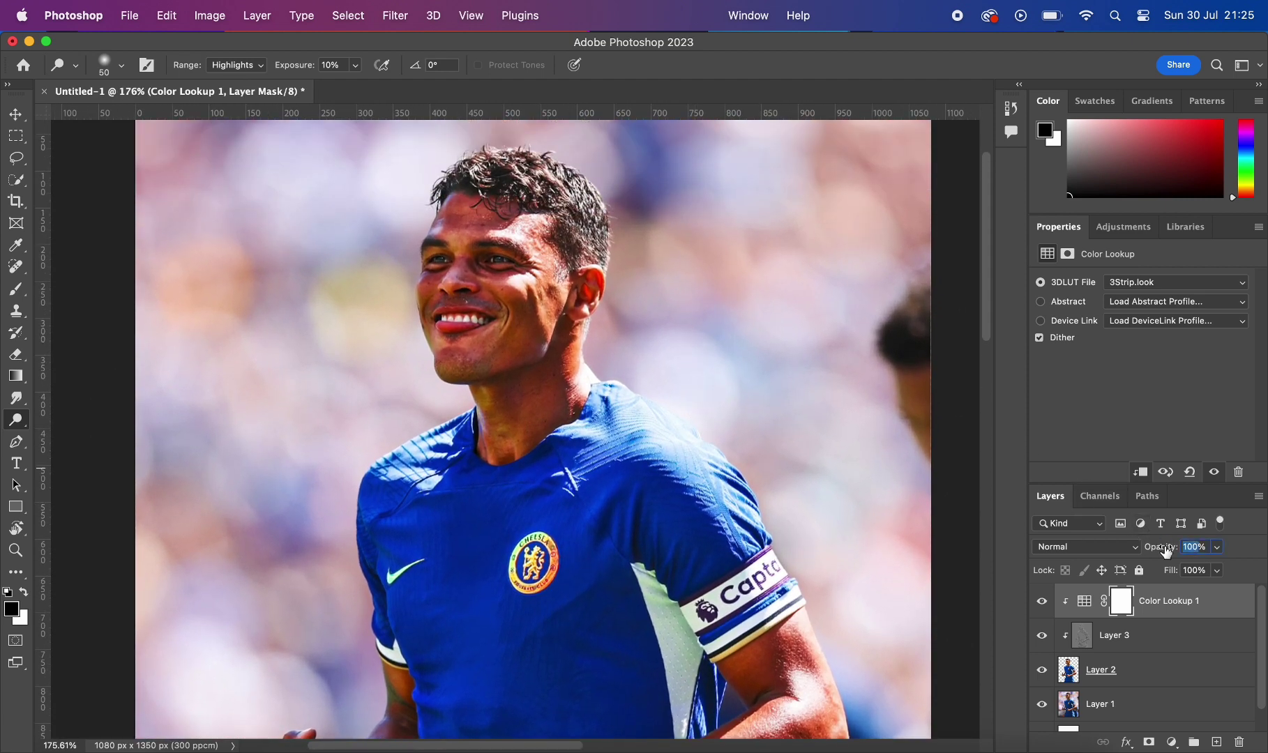
Step: Lower the Color Lookup layer's opacity to 80%
type("80")
scroll(796, 327, "down", 2)
scroll(796, 326, "down", 3)
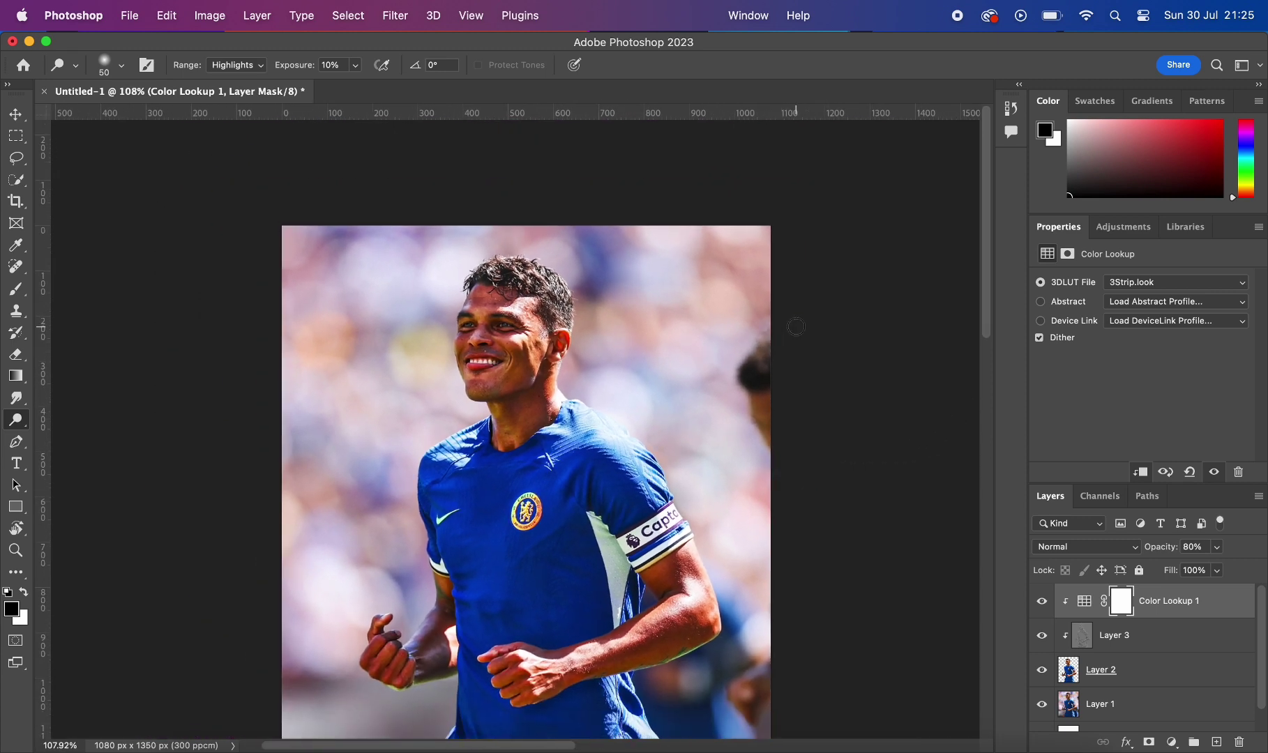
scroll(796, 327, "down", 1)
scroll(796, 327, "down", 1)
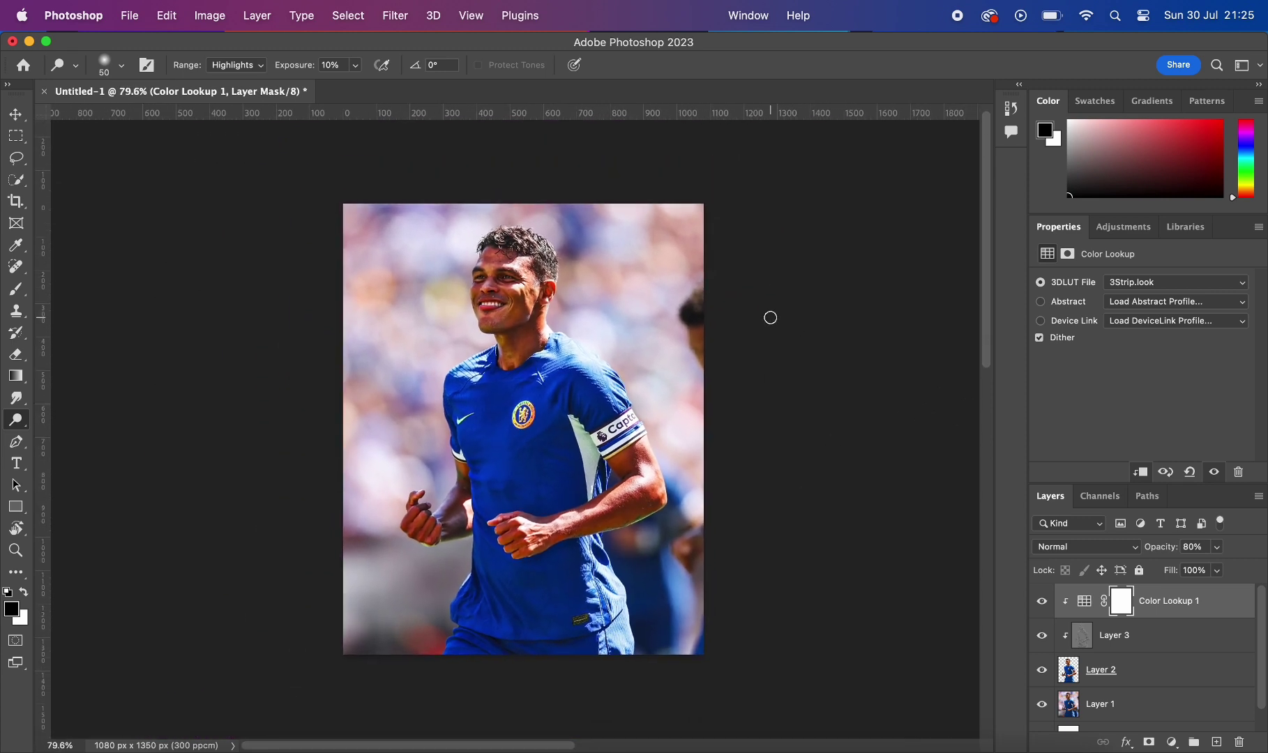
scroll(769, 316, "up", 1)
scroll(769, 316, "up", 1)
scroll(769, 316, "up", 3)
scroll(769, 316, "up", 2)
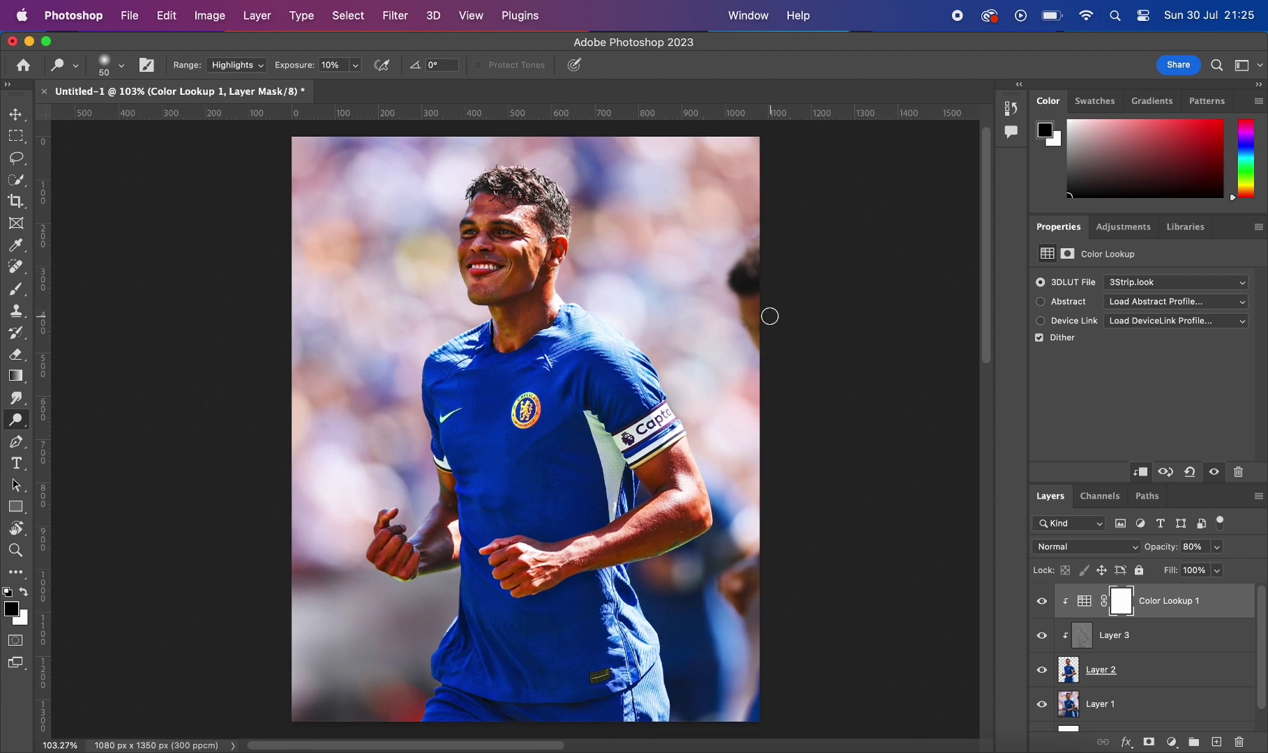
scroll(769, 316, "up", 1)
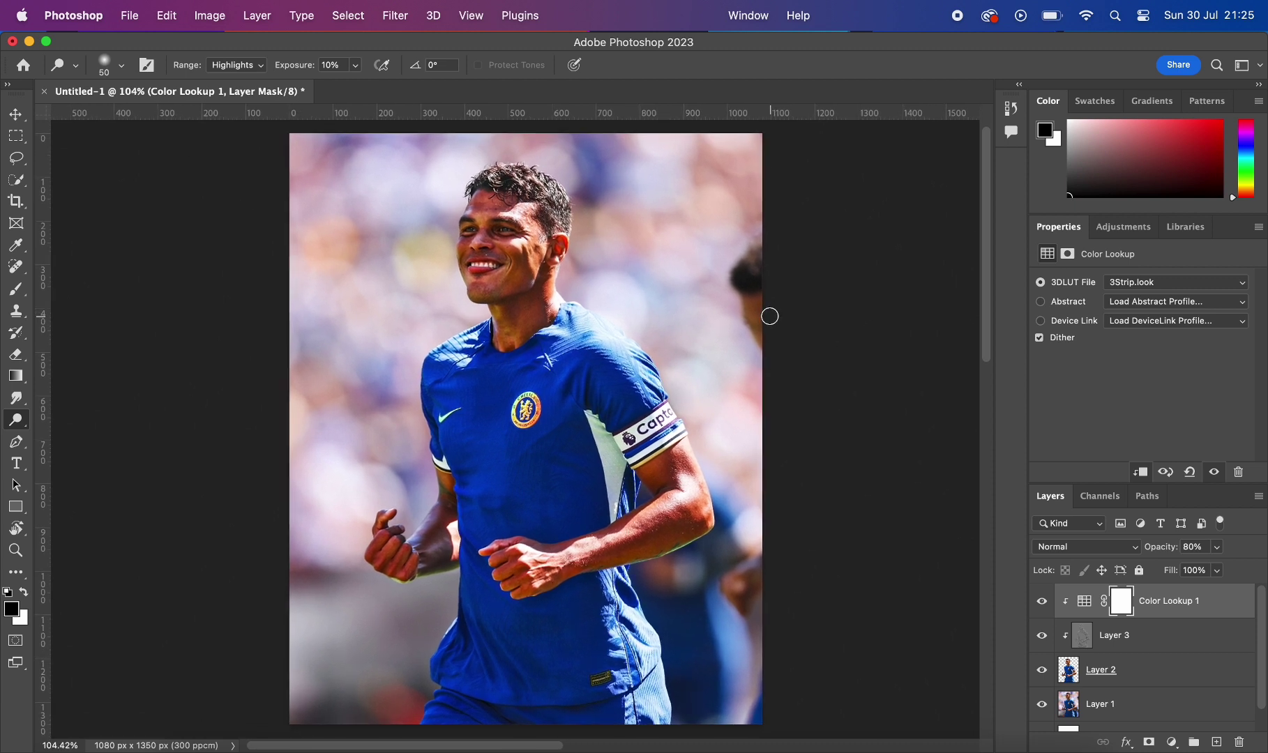
left_click(17, 114)
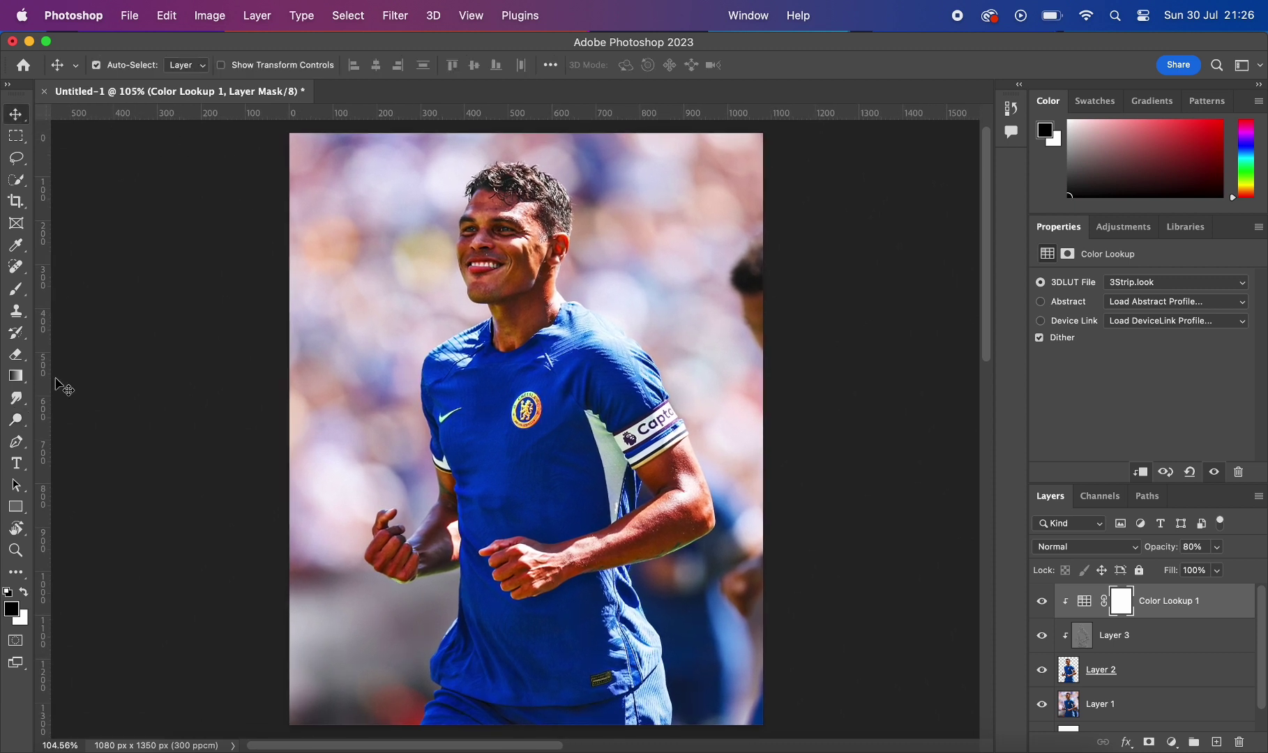
Step: Add a THIAGO text layer above Layer 1 near the top of the photo
left_click(14, 465)
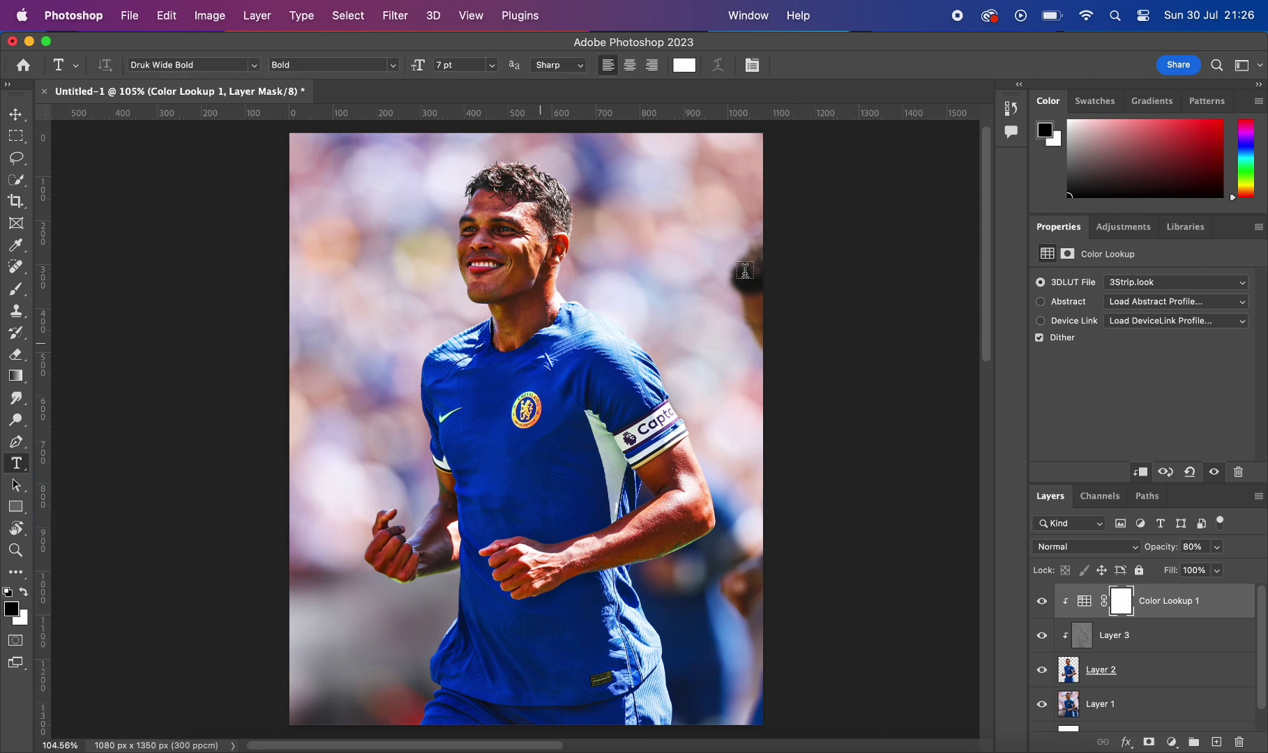
scroll(1154, 675, "down", 1)
left_click(1144, 681)
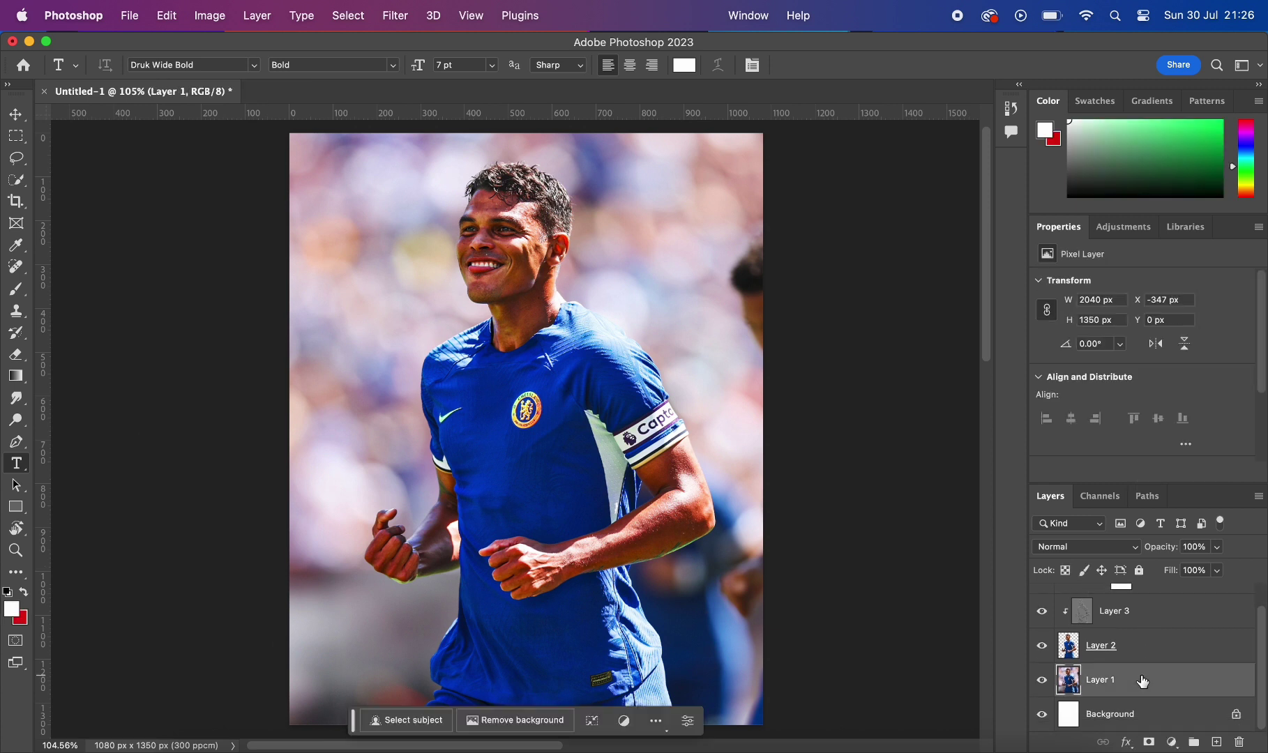
left_click(1215, 743)
left_click(363, 209)
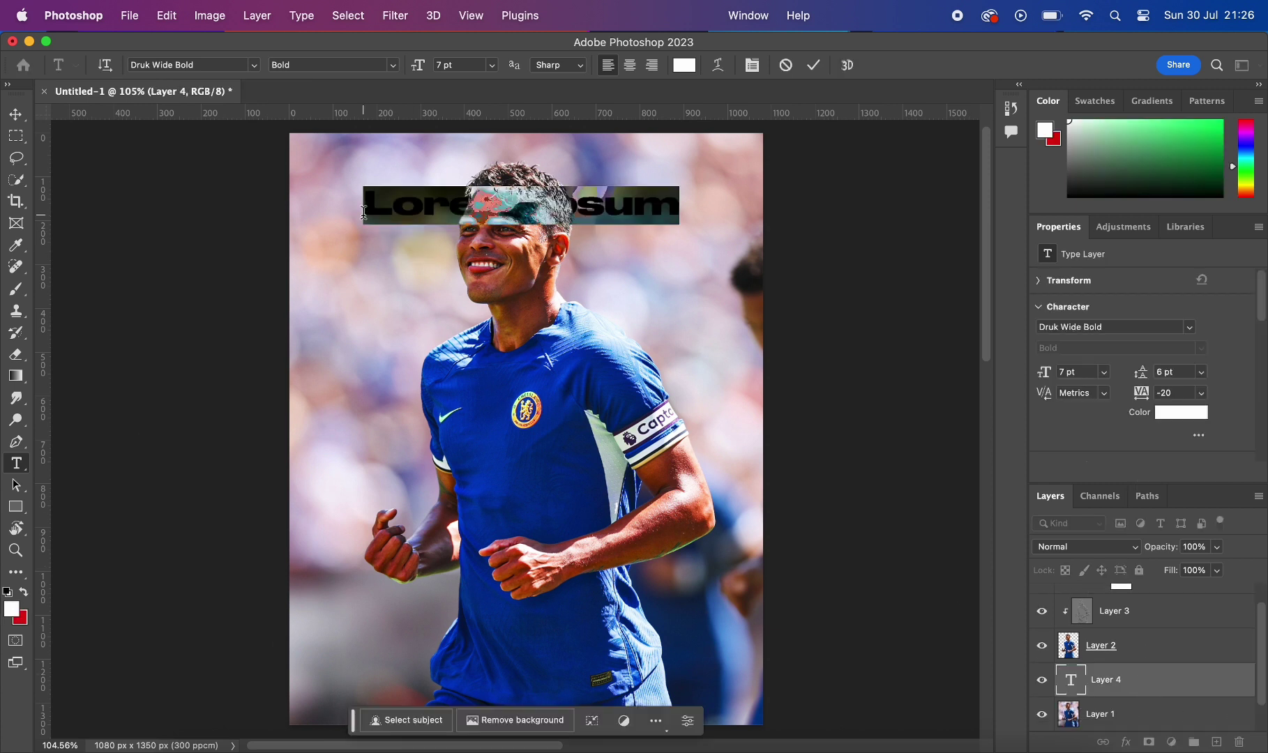
key("BackSpace")
type("THIA")
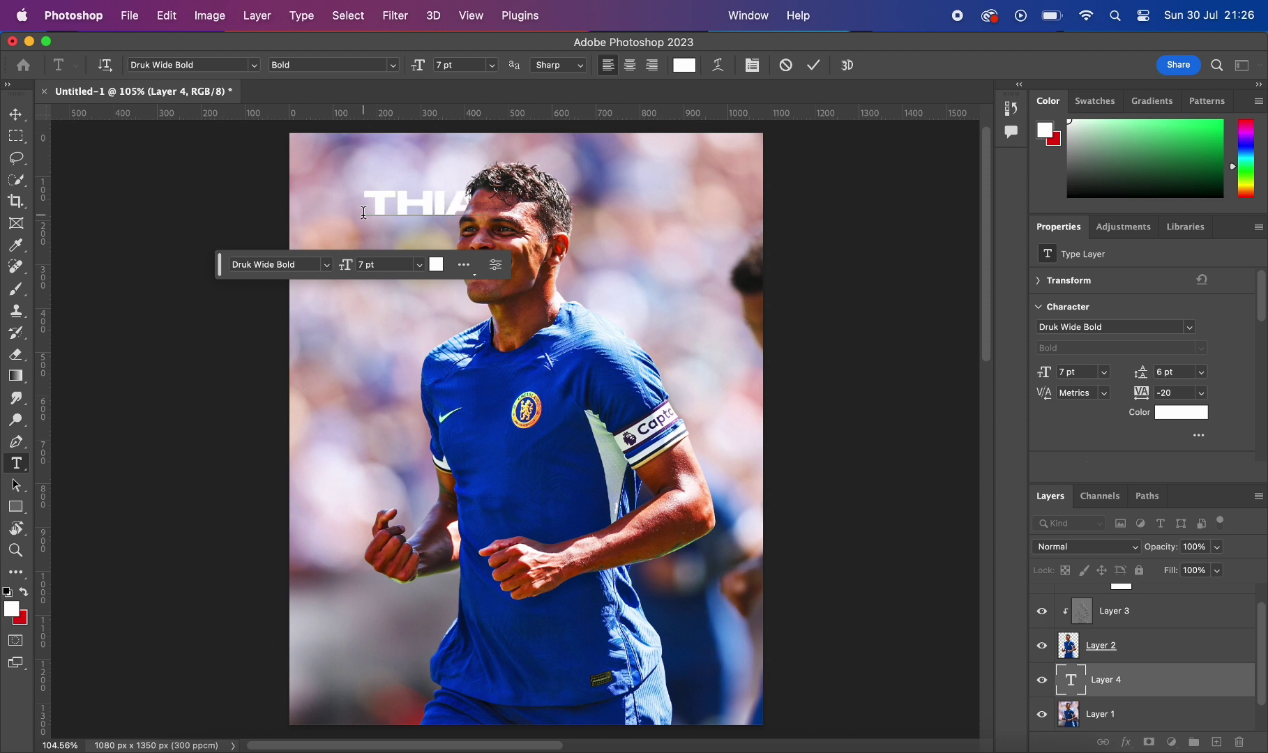
left_click(20, 116)
Step: Scale the THIAGO title to roughly twice its size behind the player's head
key("ctrl+t")
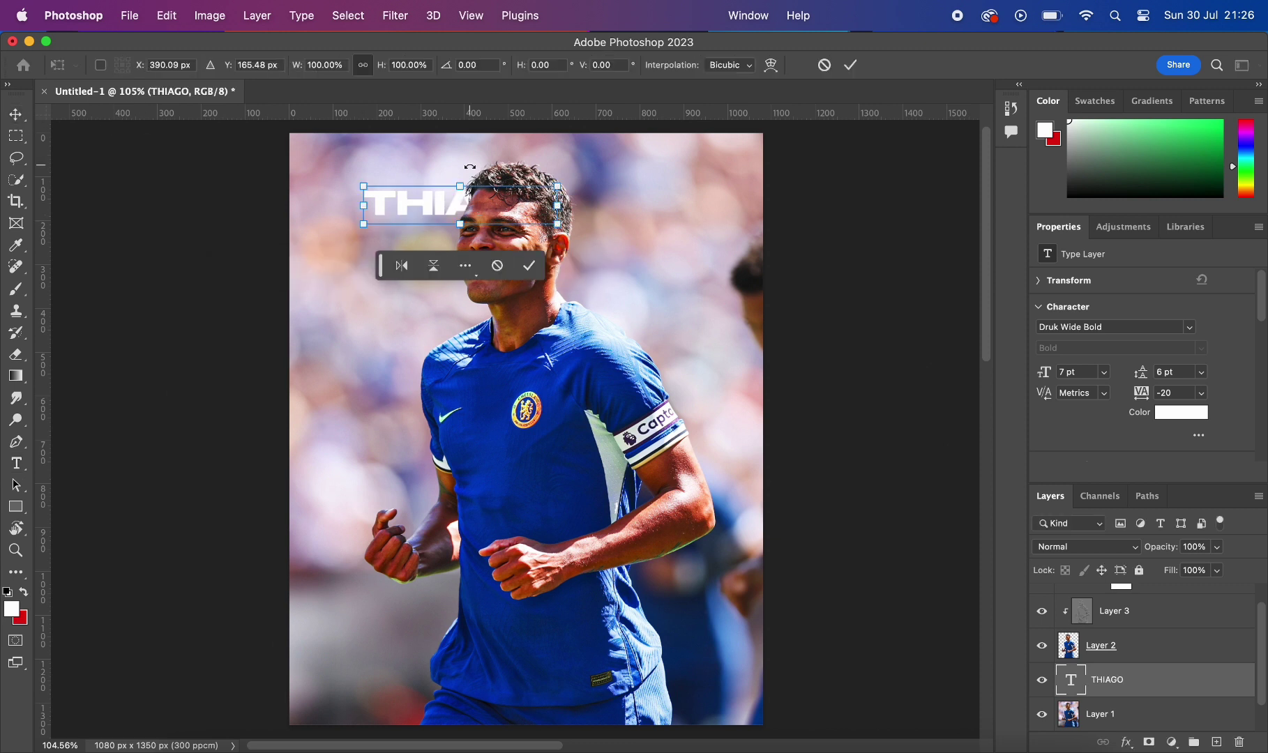
mouse_move(558, 206)
left_mouse_down()
mouse_move(773, 205)
mouse_move(665, 210)
left_mouse_up()
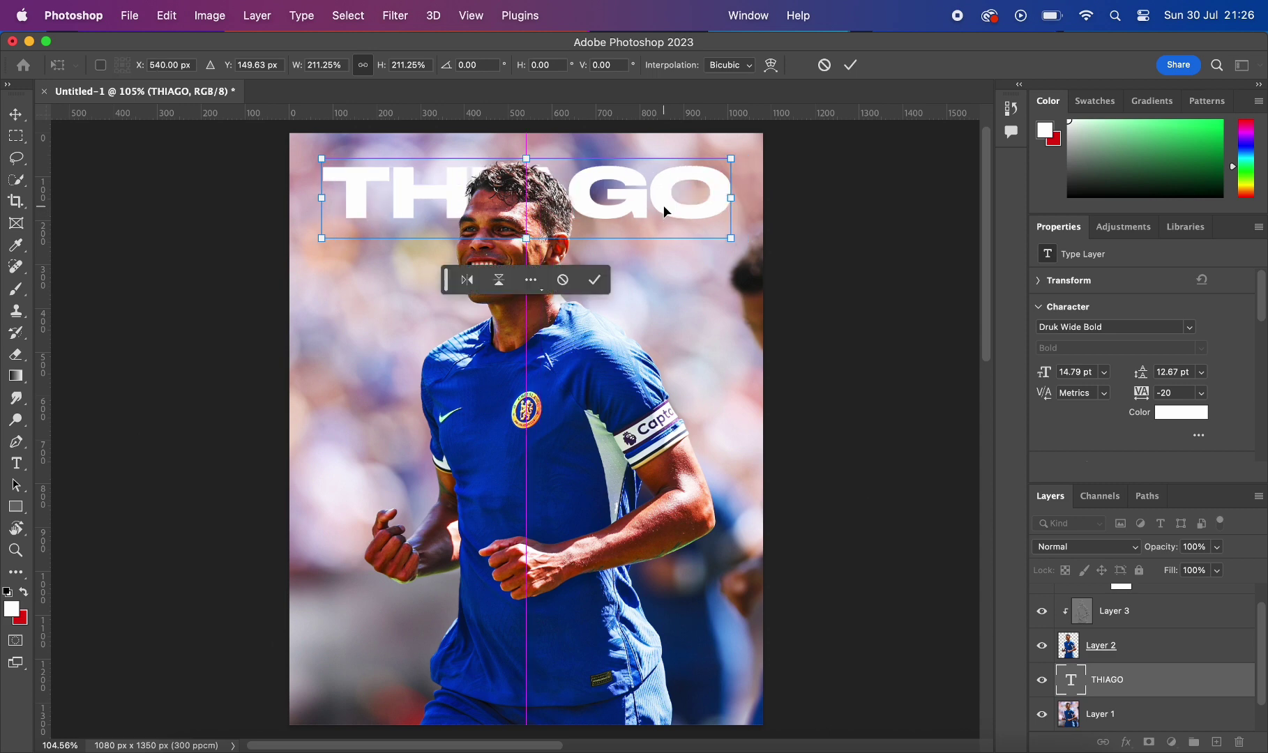
key("Return")
key("ctrl+minus")
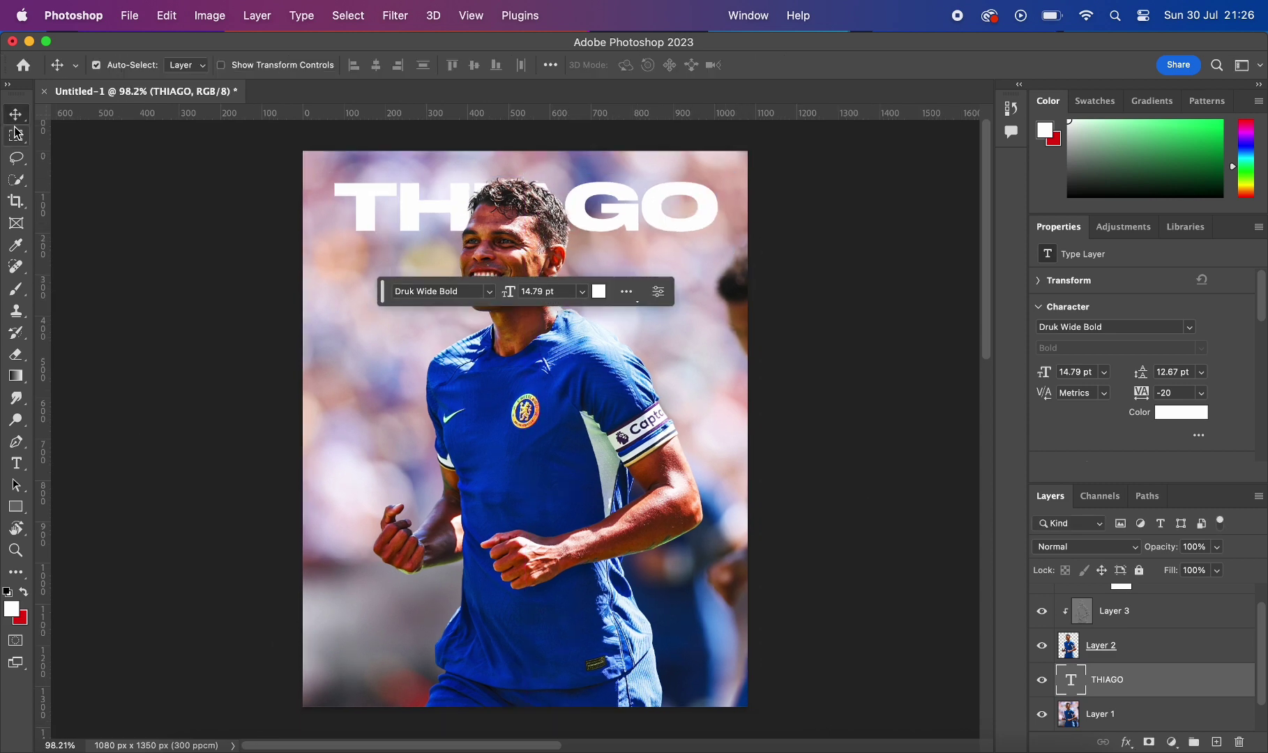
Step: Move the THIAGO title up slightly and centre it horizontally on the photo
left_click(126, 200)
scroll(486, 235, "up", 3)
scroll(486, 236, "up", 3)
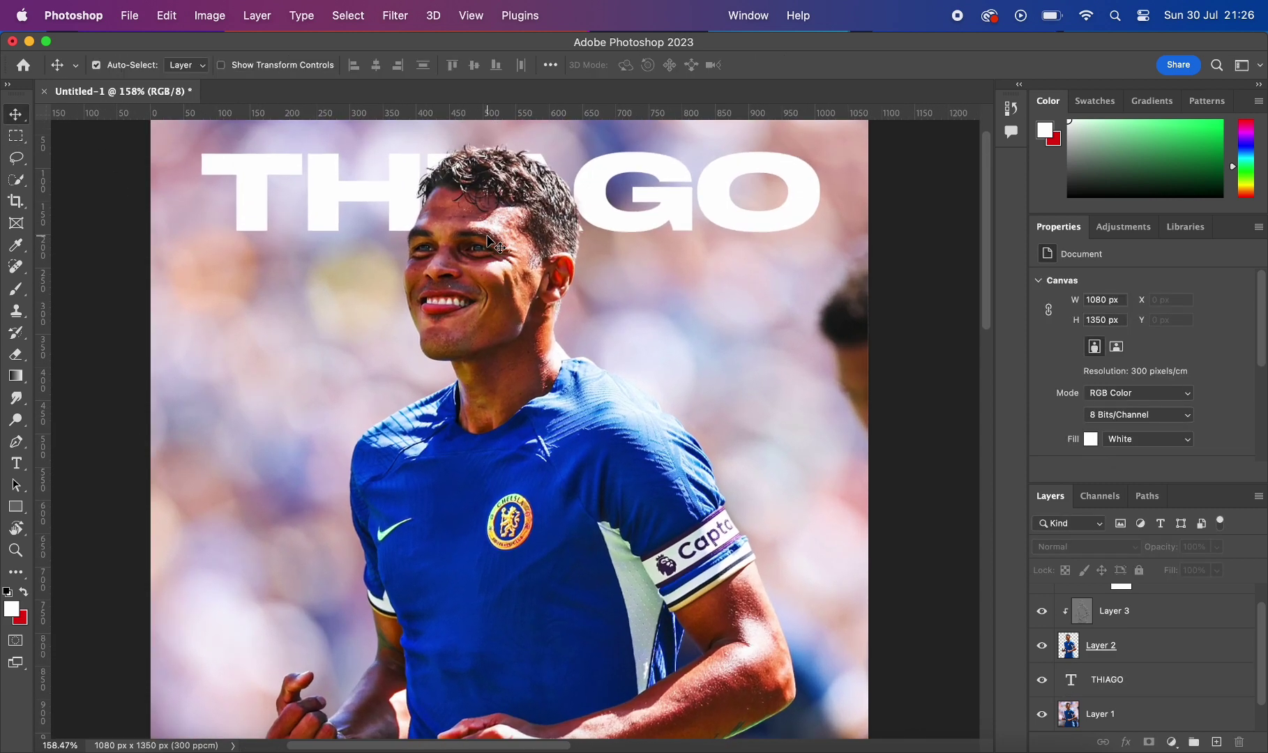
left_click_drag(554, 251, 606, 235)
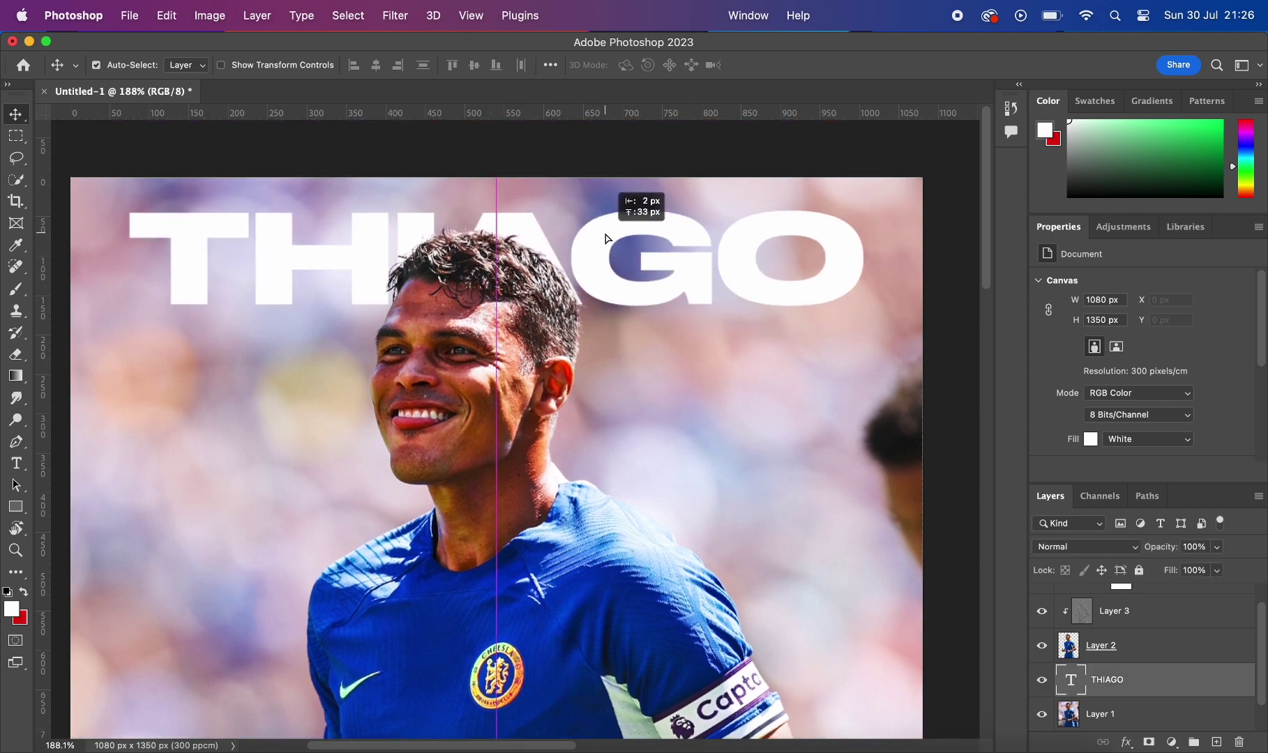
Step: Widen the THIAGO title to span nearly the full poster width, then review it
key("ctrl+t")
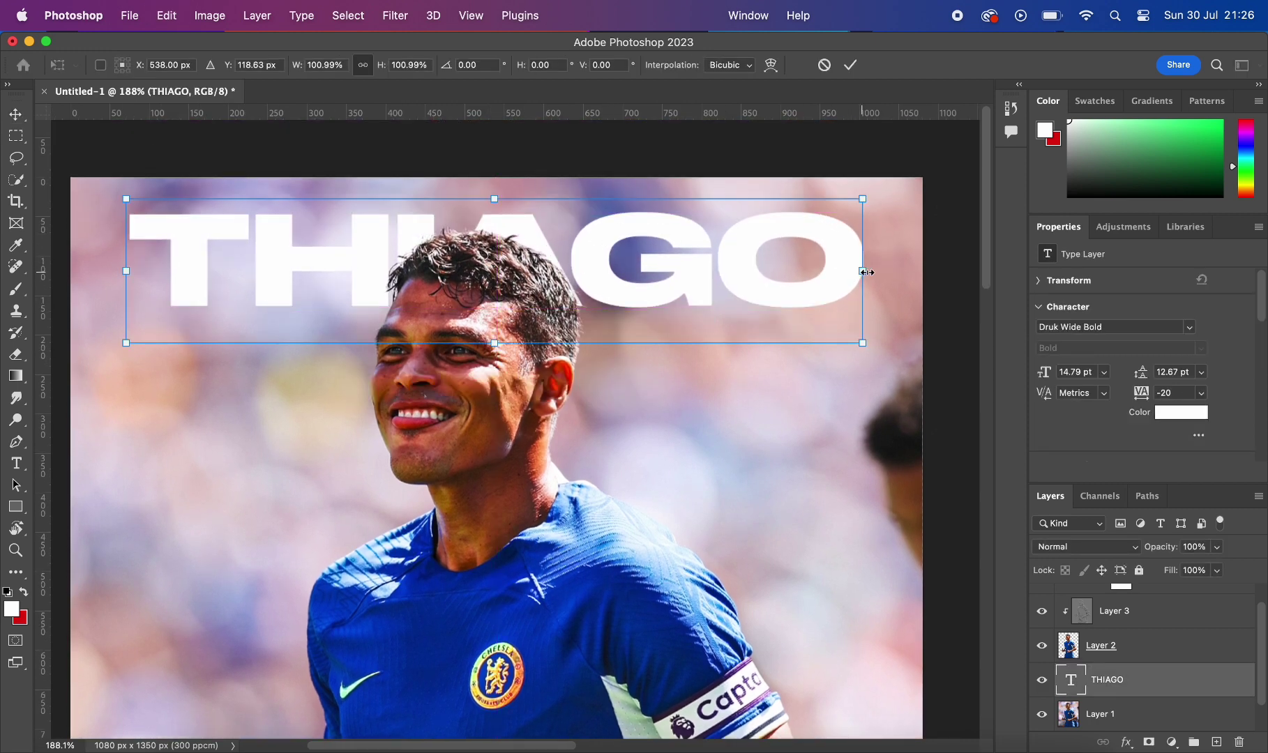
left_click_drag(862, 271, 889, 272)
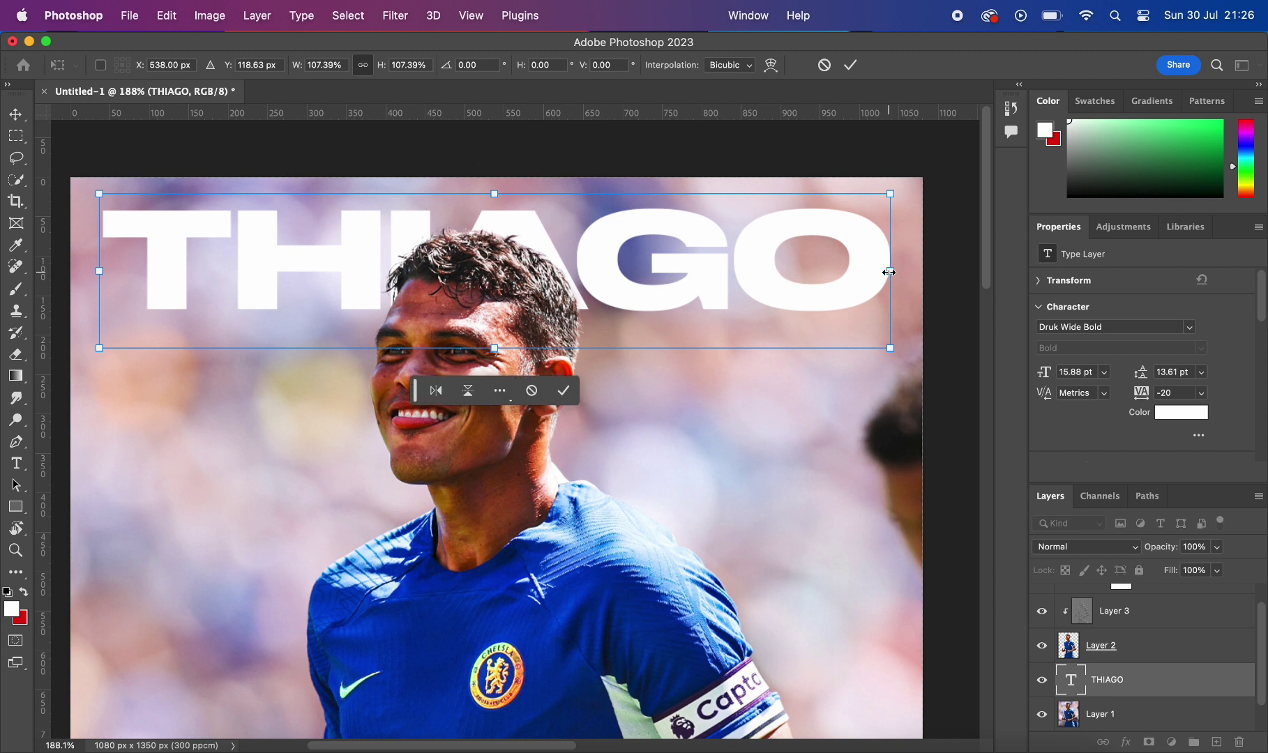
key("Return")
scroll(893, 279, "down", 5)
left_click(846, 304)
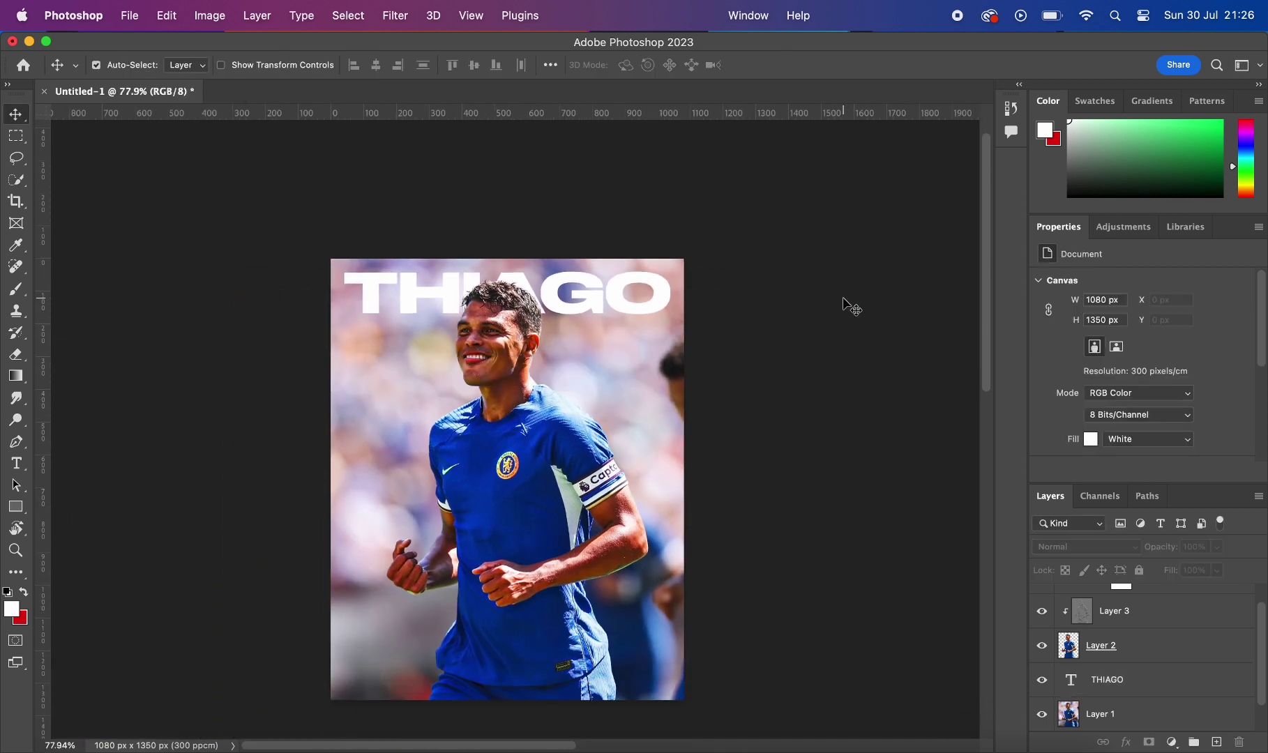
scroll(839, 311, "up", 2)
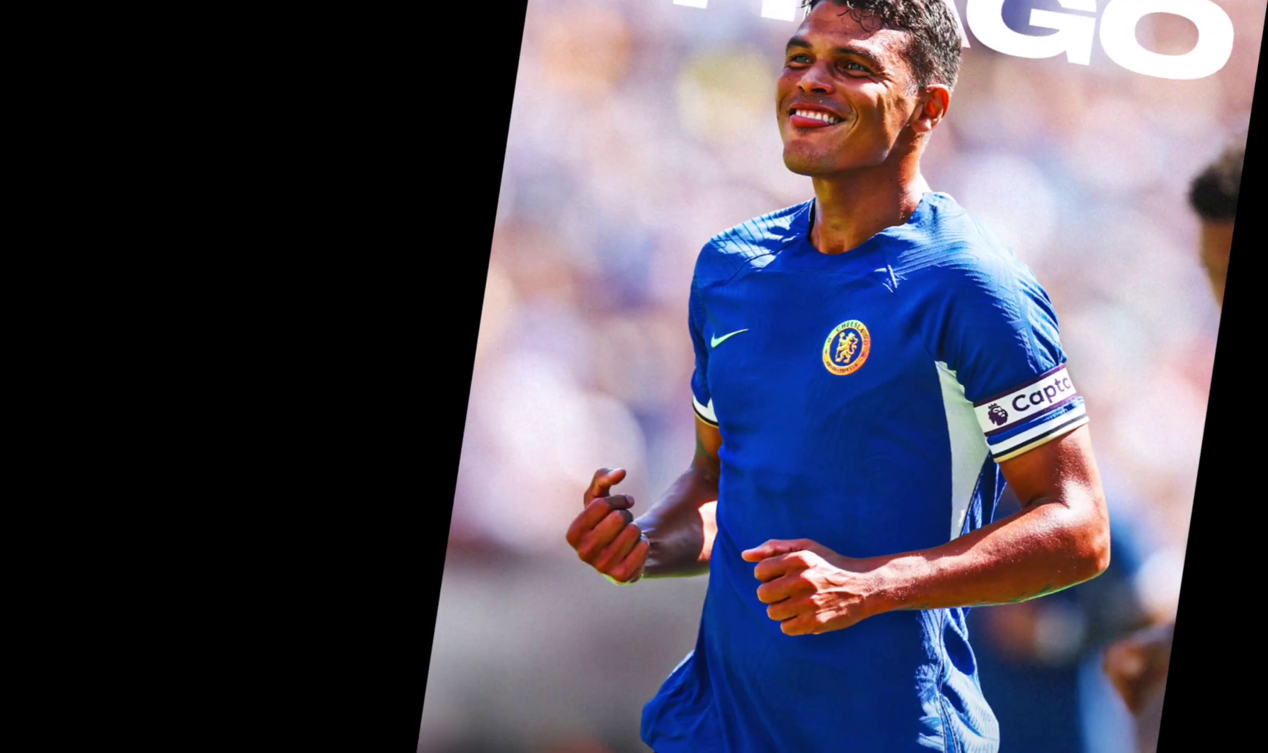